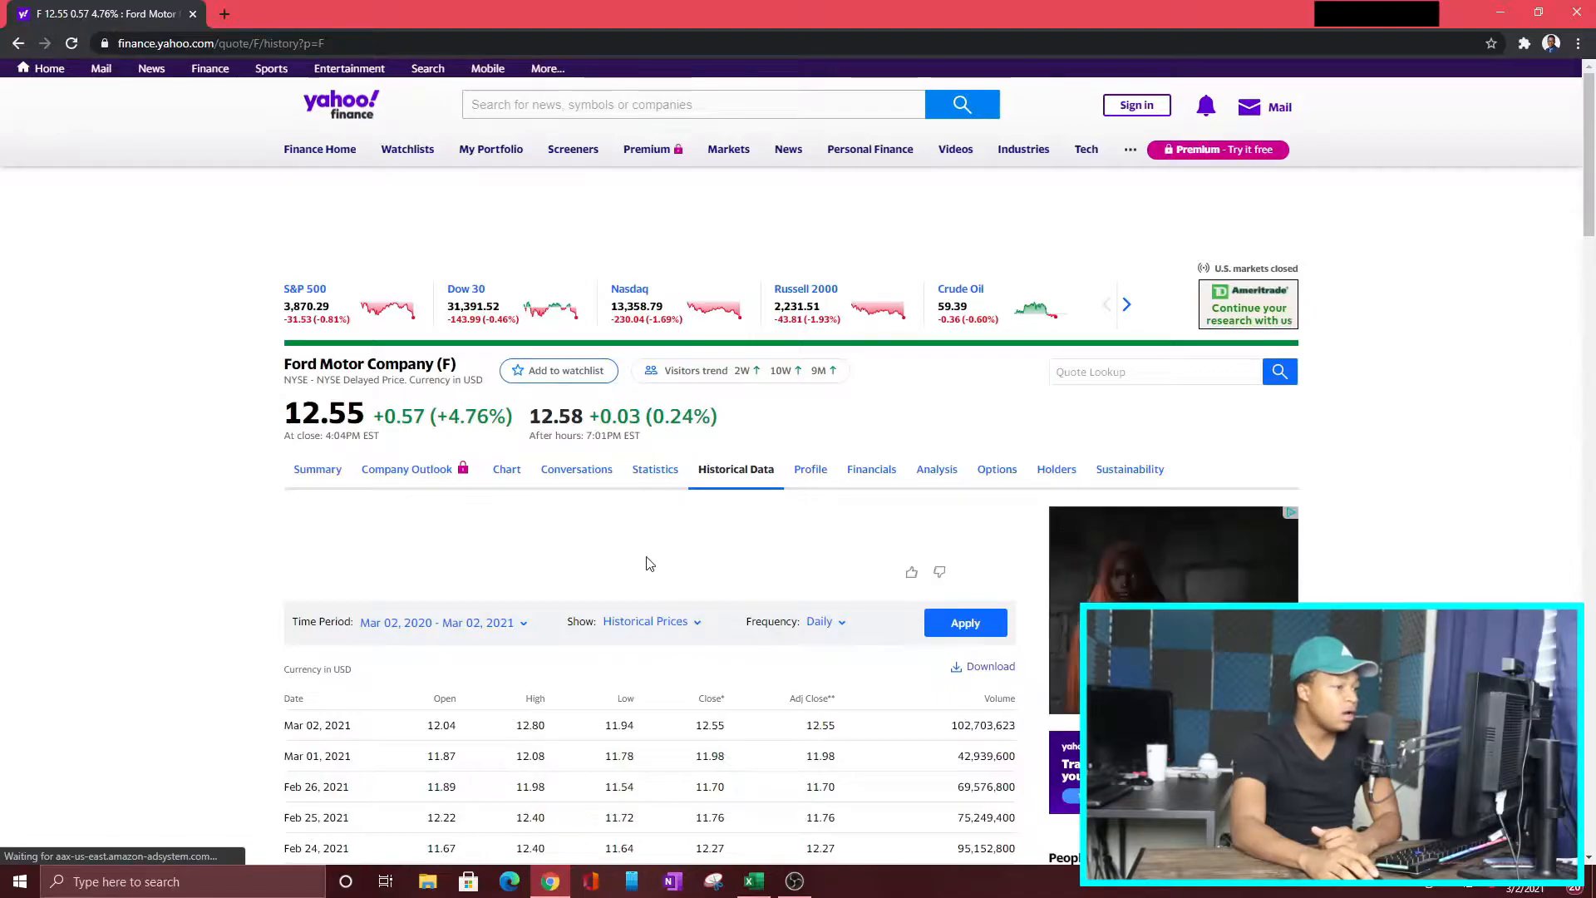
Step: Set the frequency of Ford's historical price data to Weekly
scroll(650, 558, "down", 2)
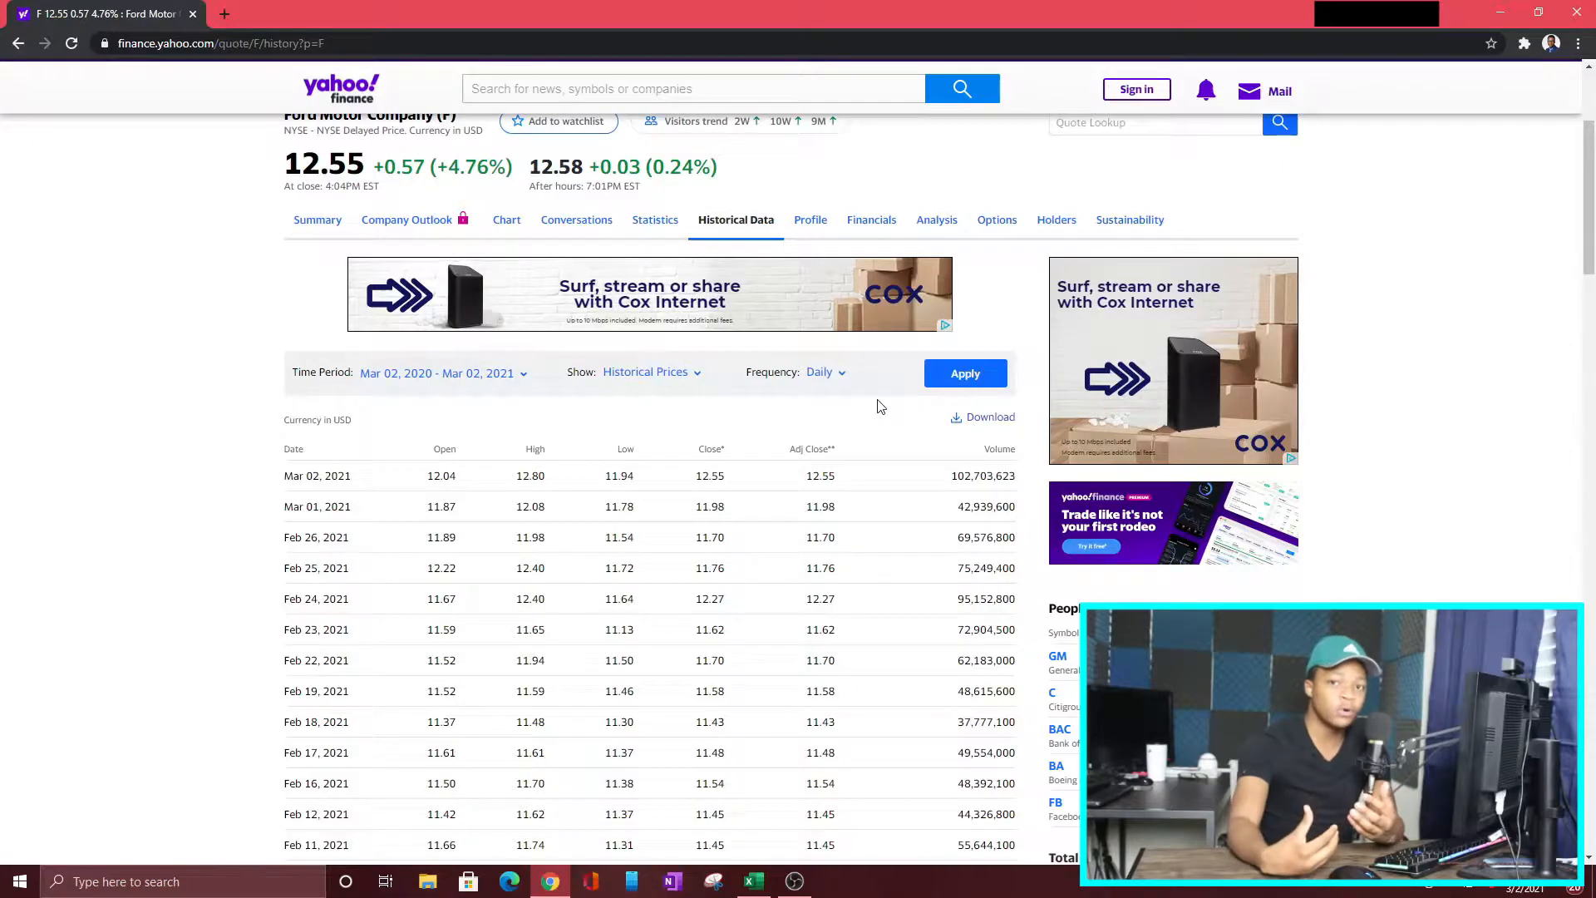
left_click(823, 373)
left_click(806, 431)
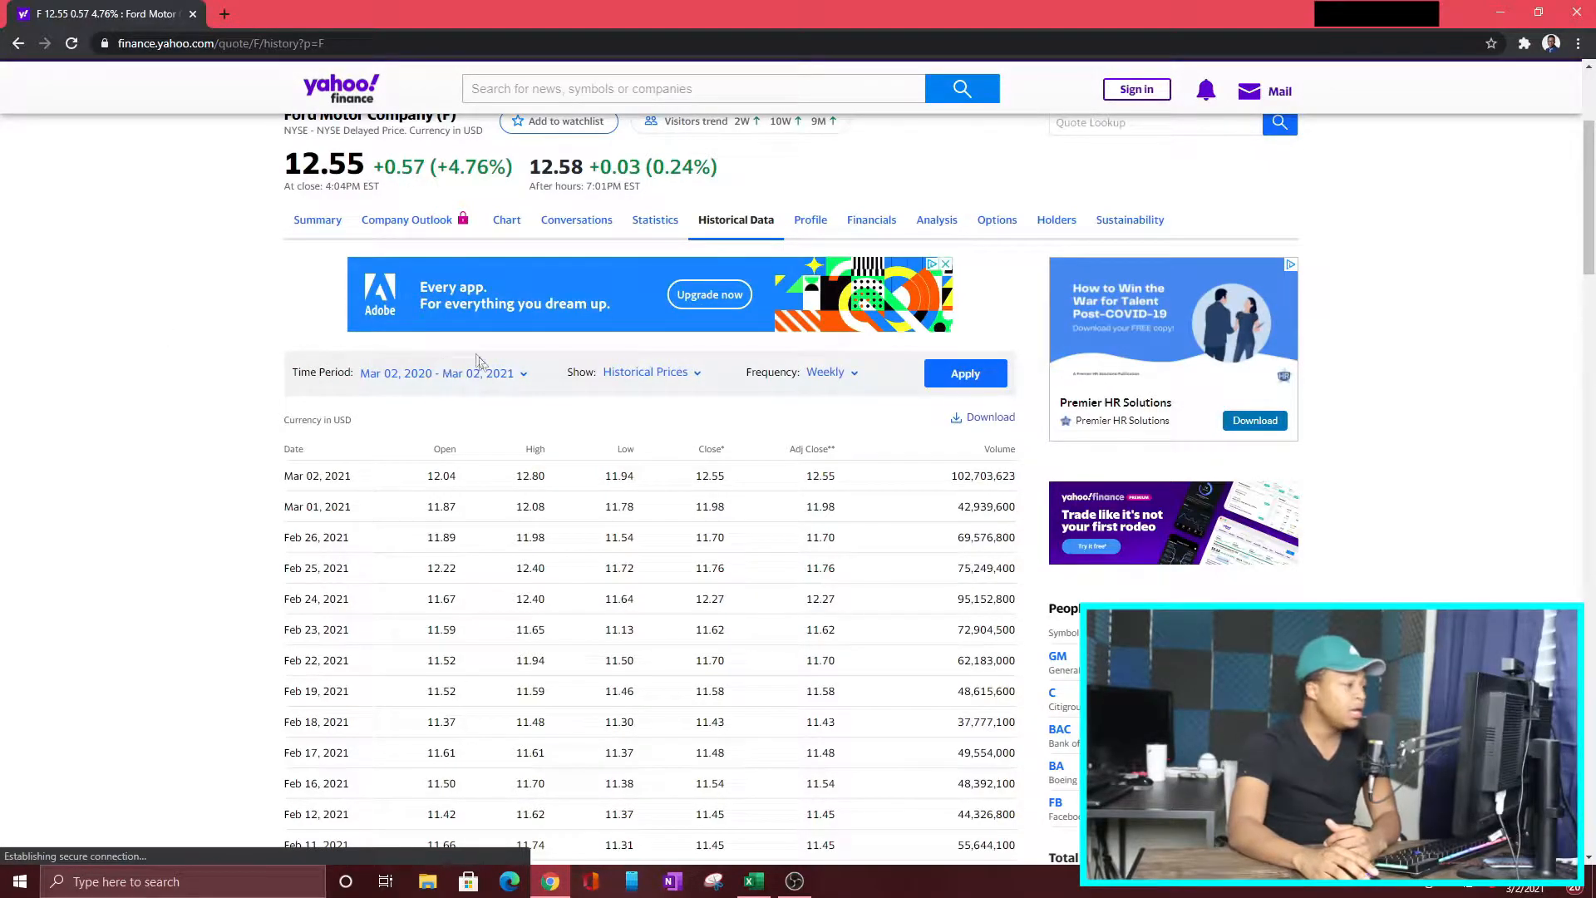
Step: Set Ford's time period from 01/01/2016 to 12/31/2020 and apply it to the historical price table
left_click(513, 378)
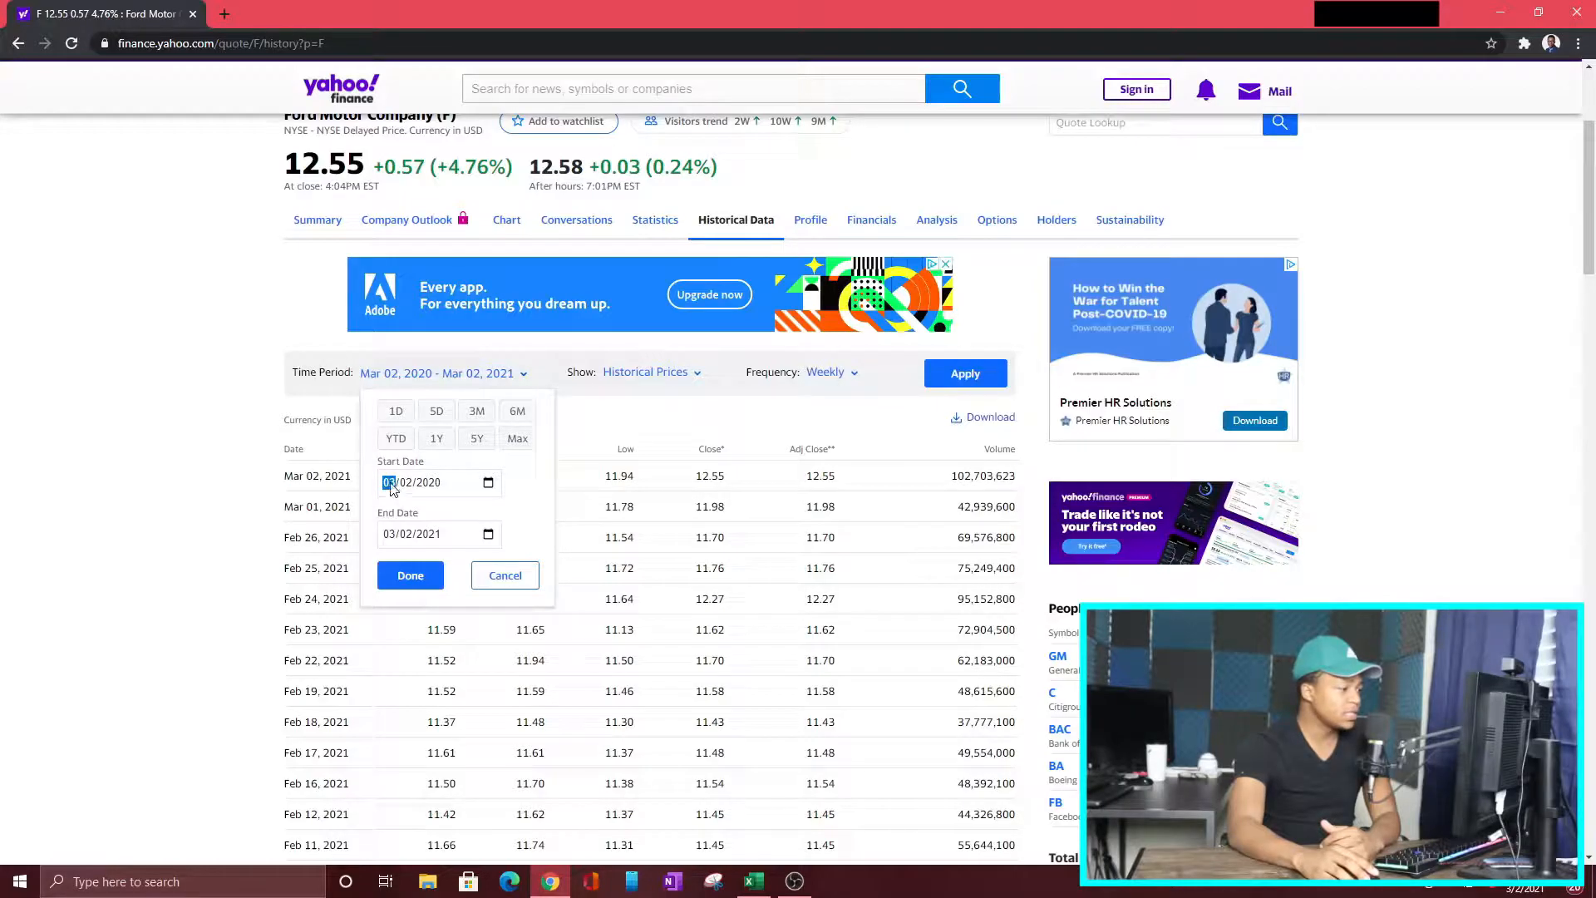
type("01012016")
left_click(488, 534)
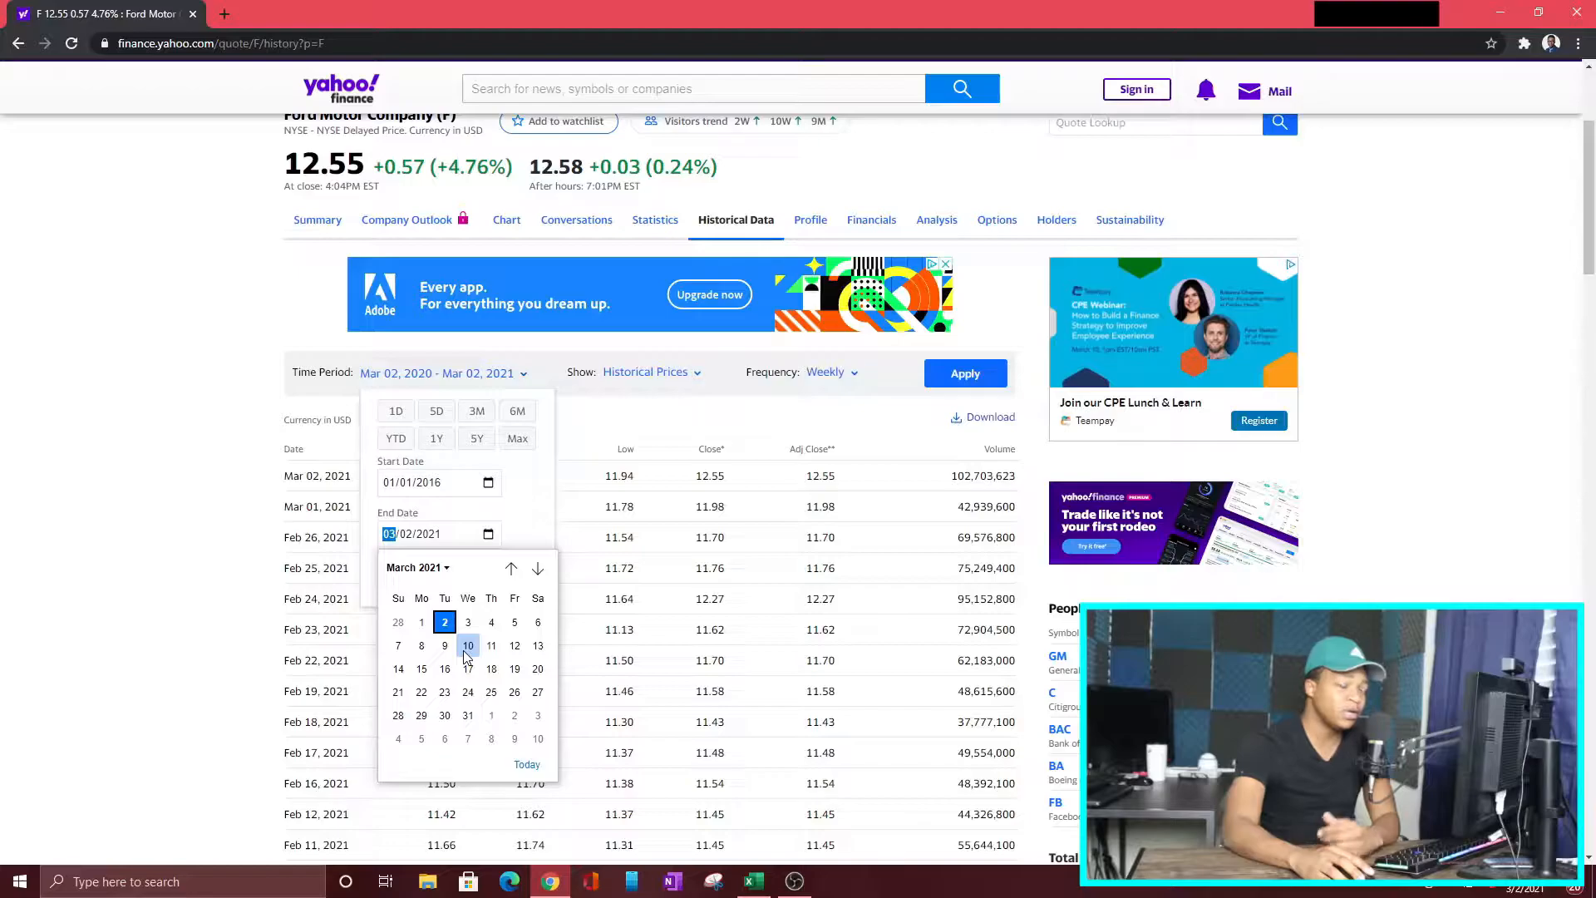
type("12312020")
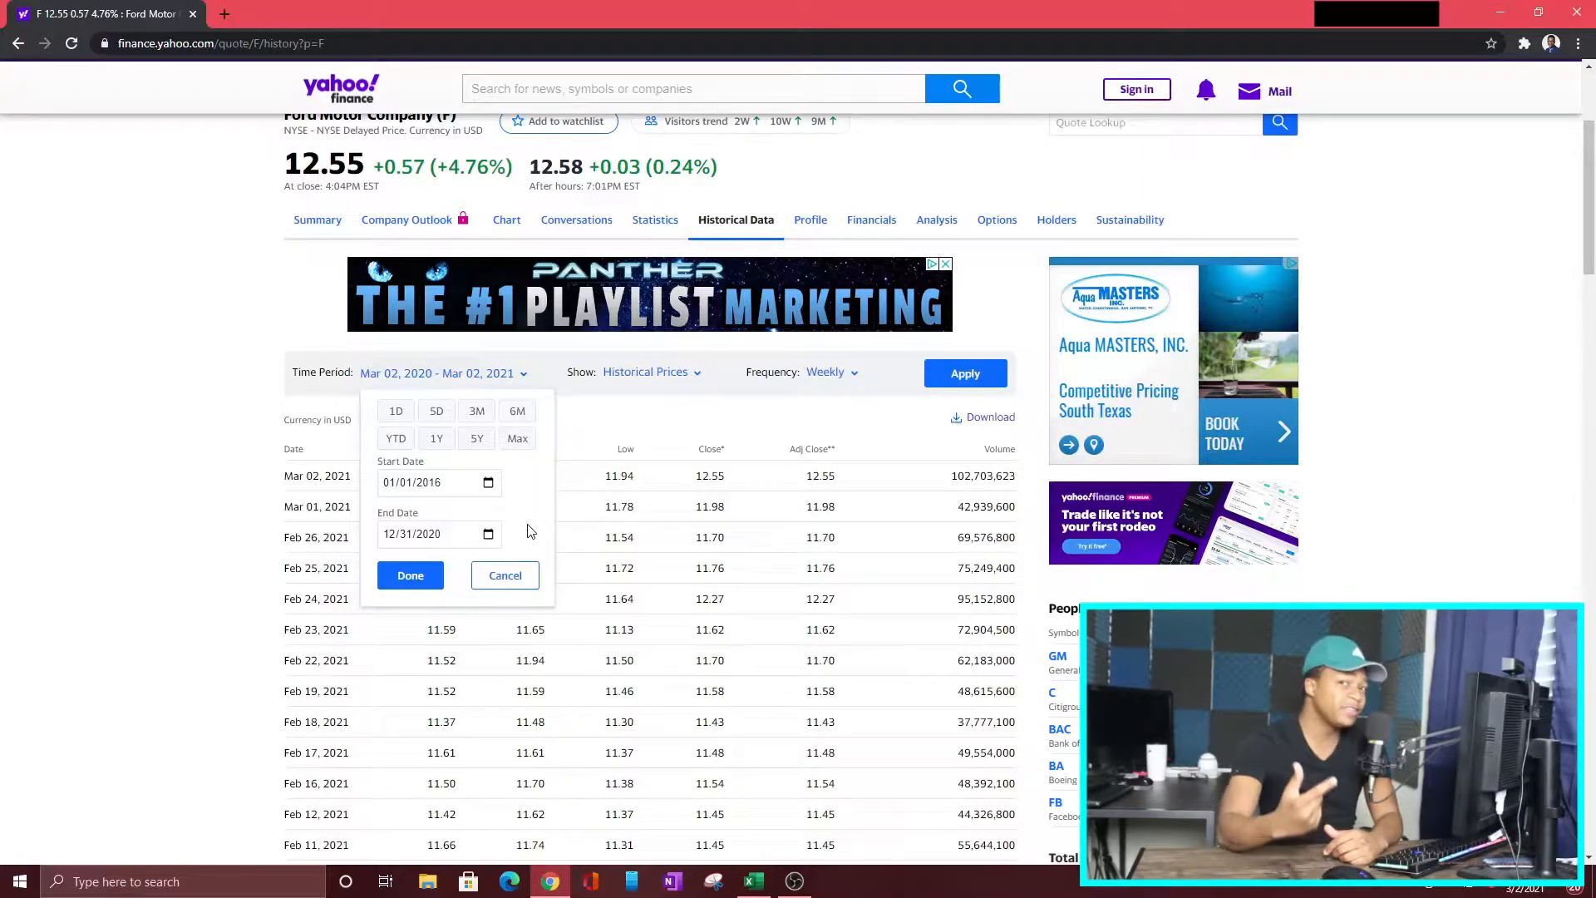
left_click(410, 575)
left_click(946, 373)
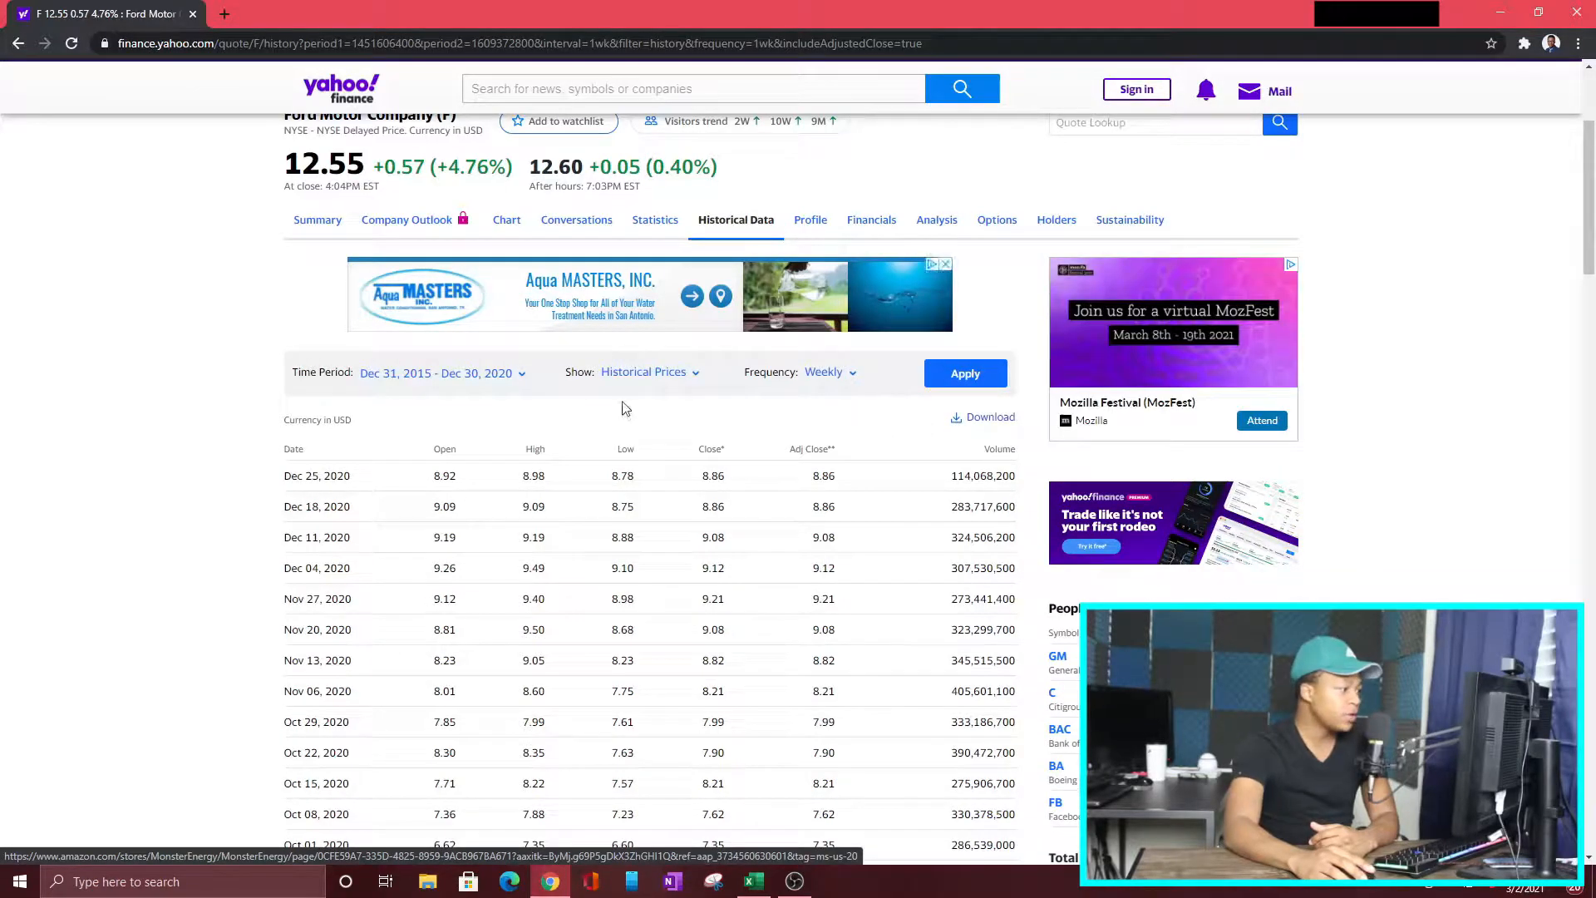
Step: Download Ford's weekly price history and open F.csv in Excel, then return to the browser
left_click(981, 417)
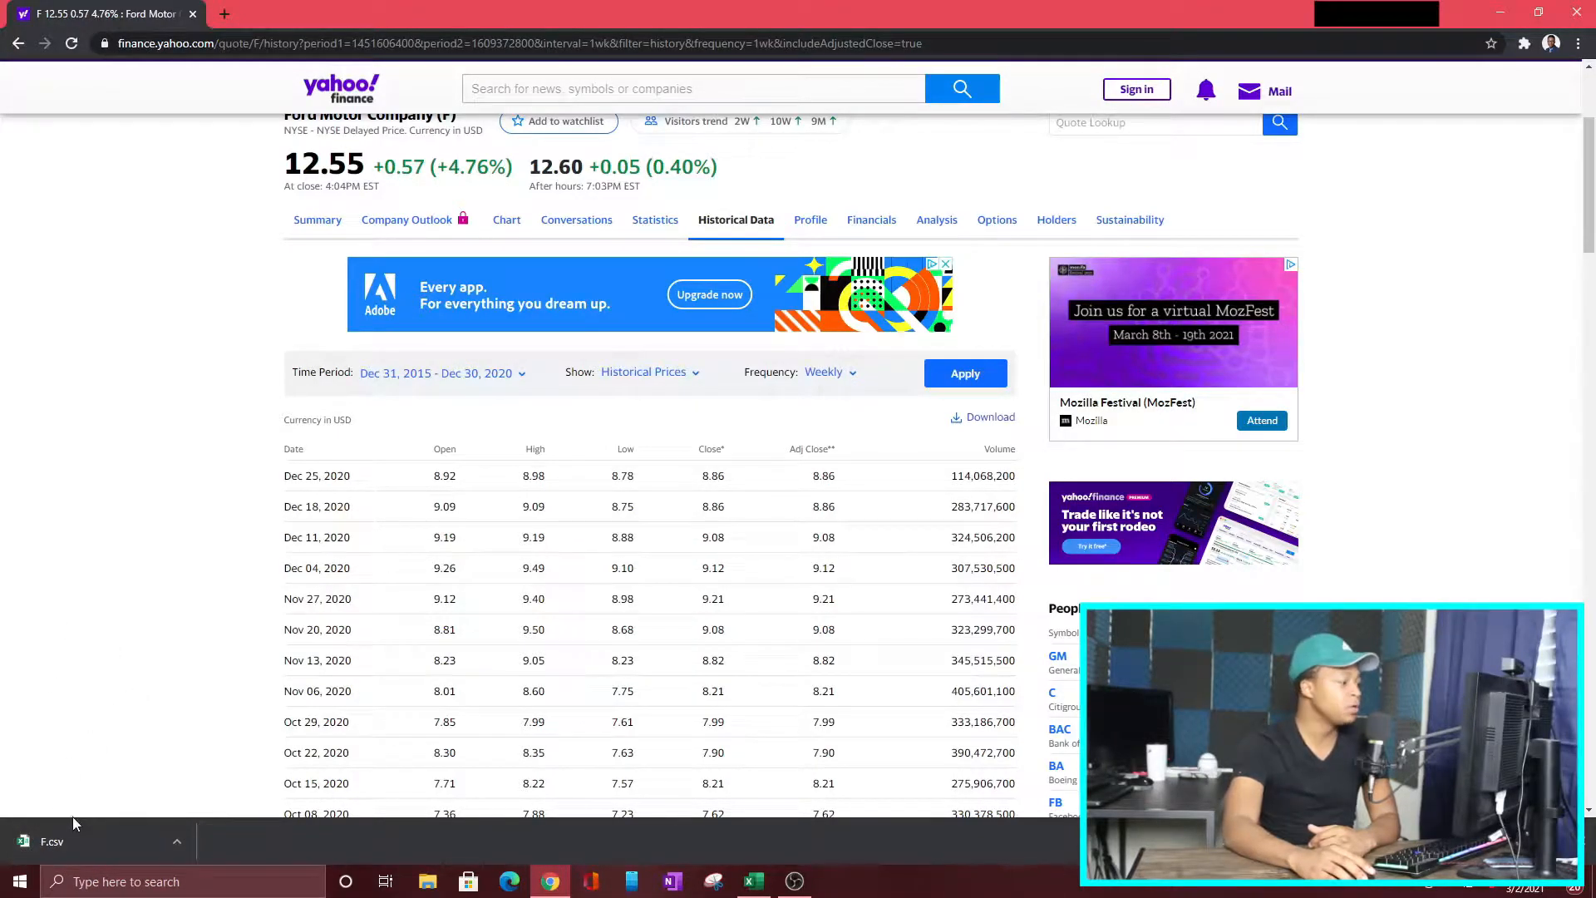
left_click(58, 842)
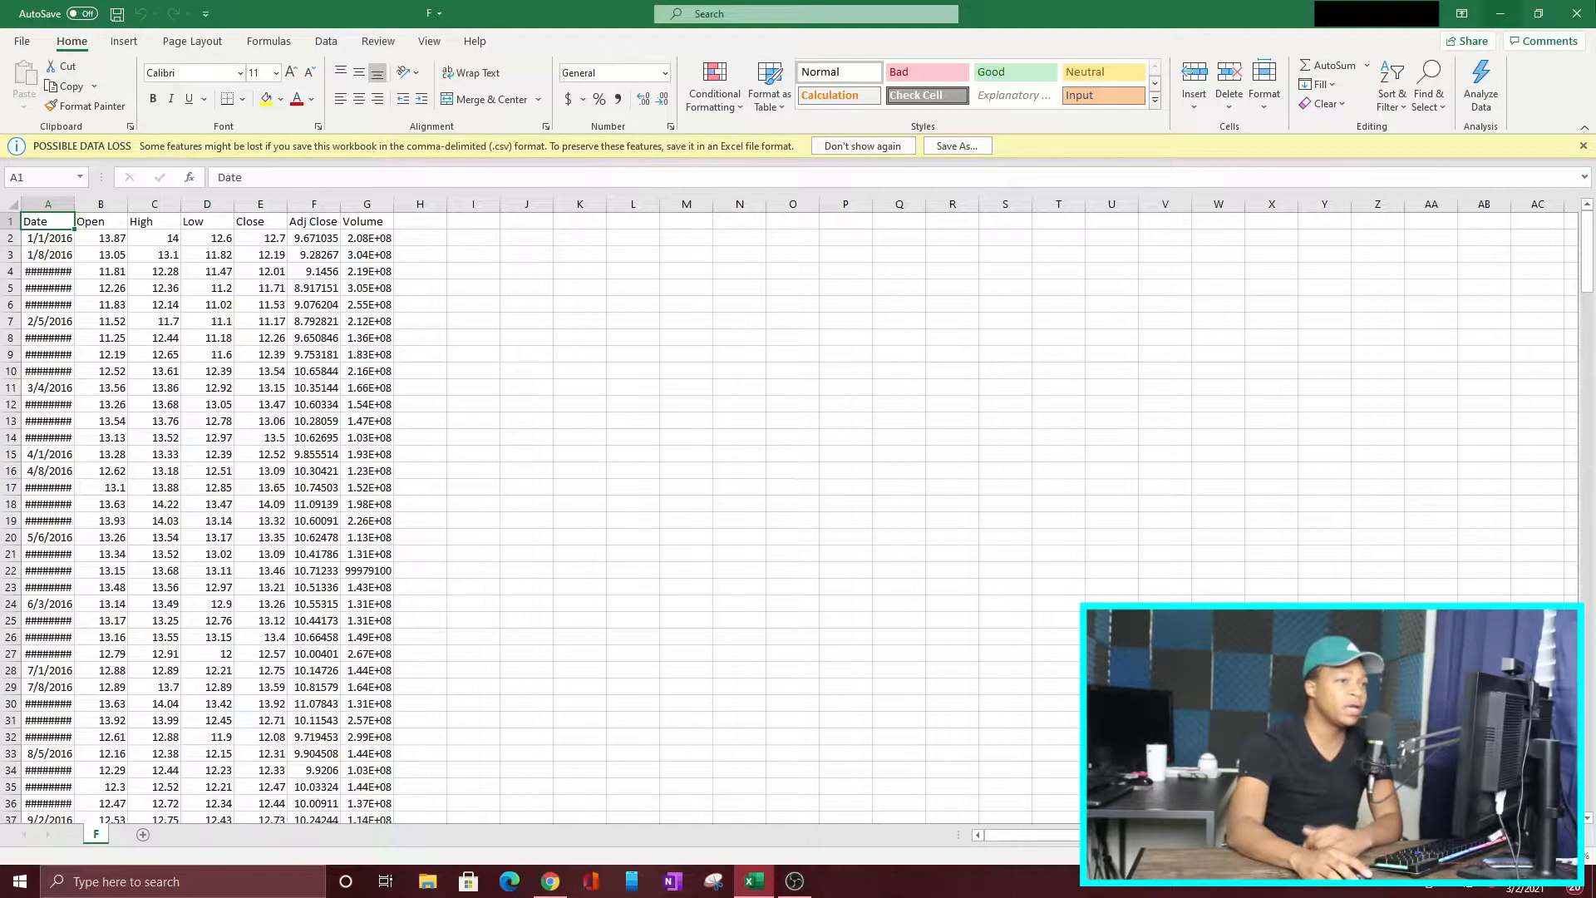
left_click(1499, 15)
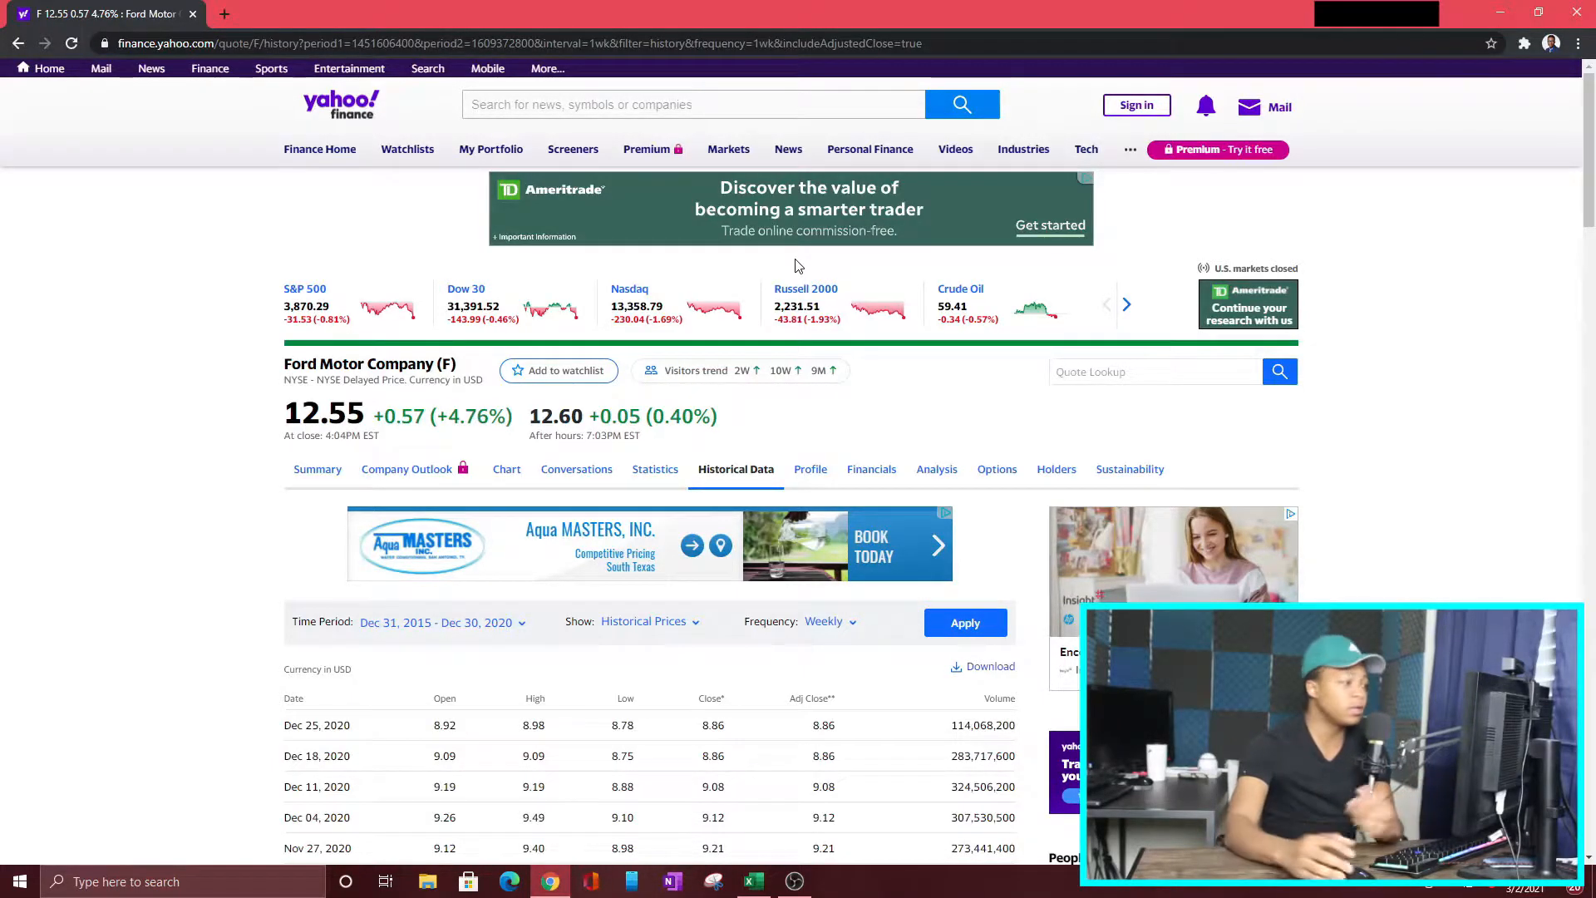
Step: Open the historical data for the S&P 500 and set its frequency to Weekly
left_click(306, 291)
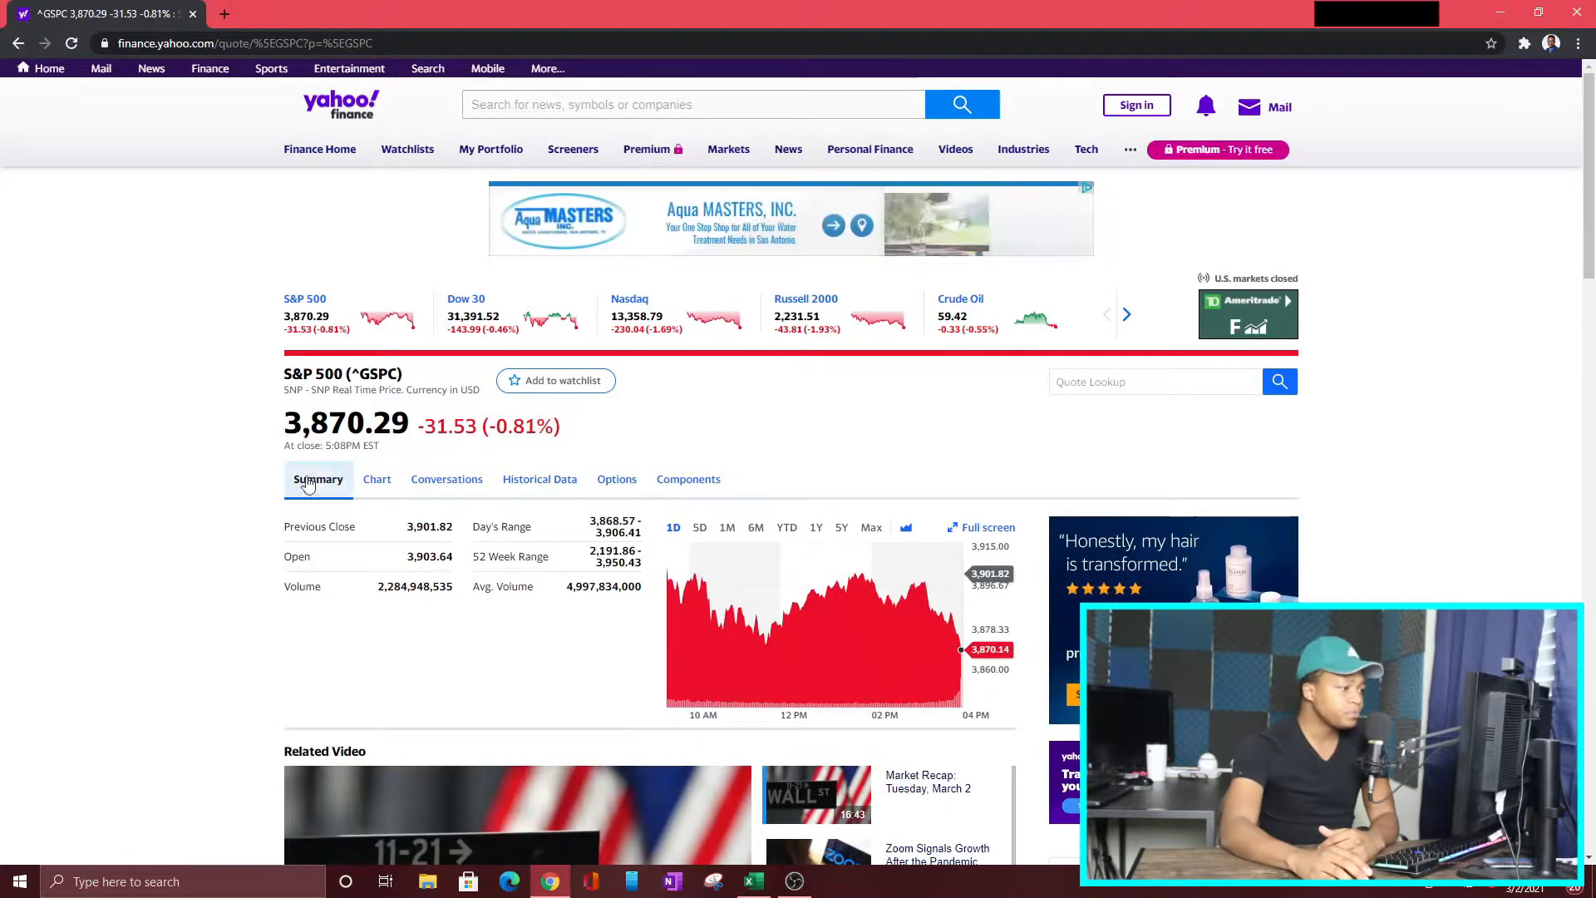
left_click(538, 479)
scroll(380, 528, "down", 2)
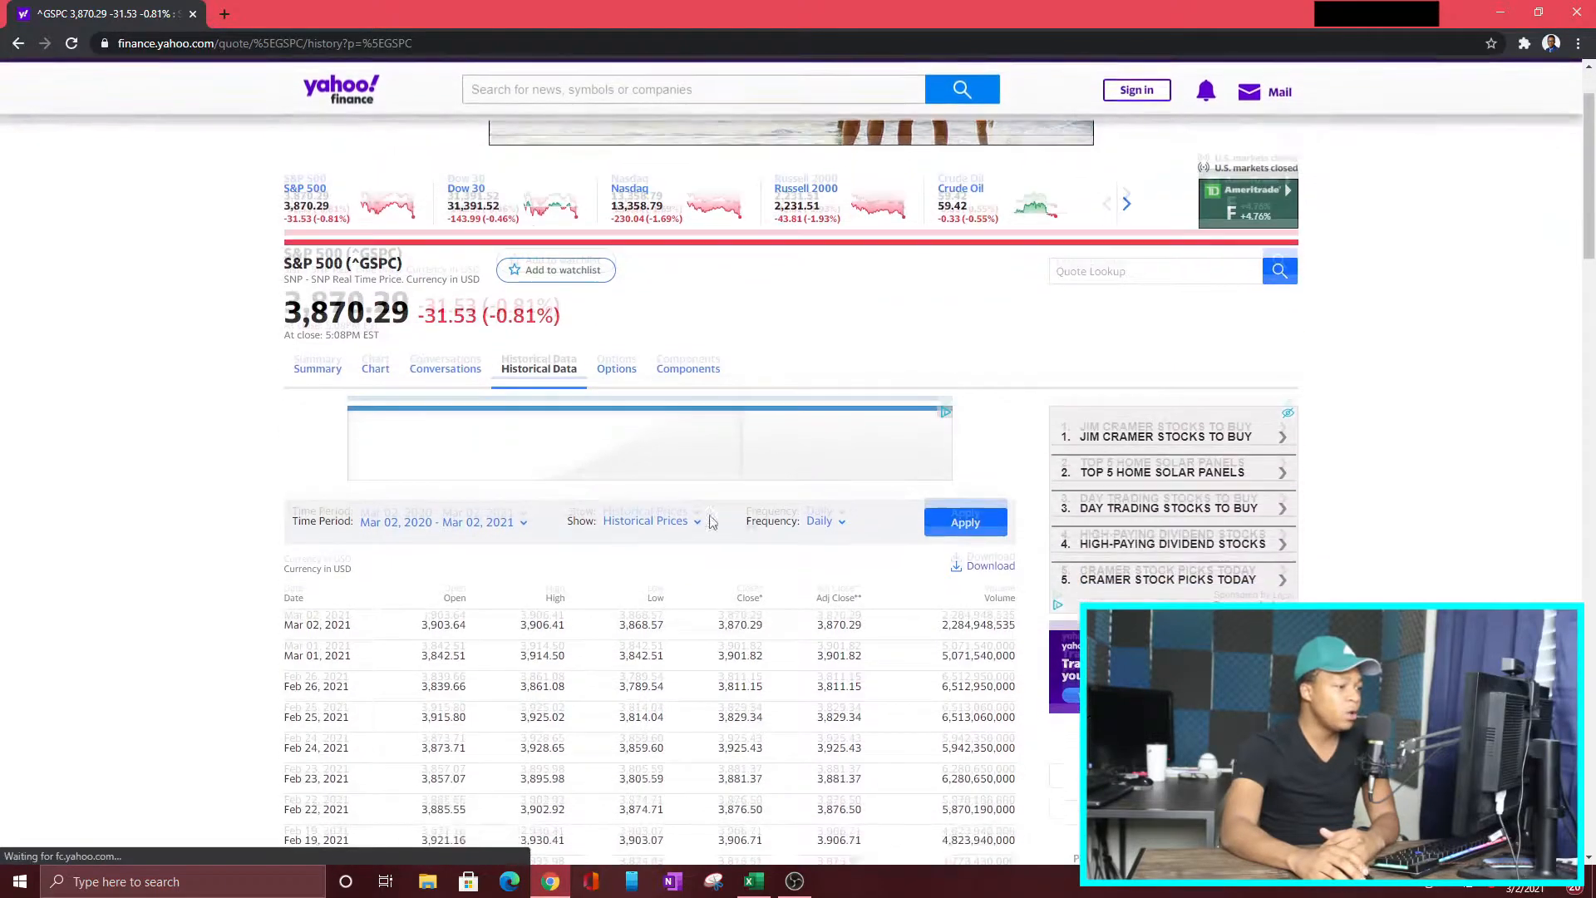
left_click(827, 457)
left_click(796, 516)
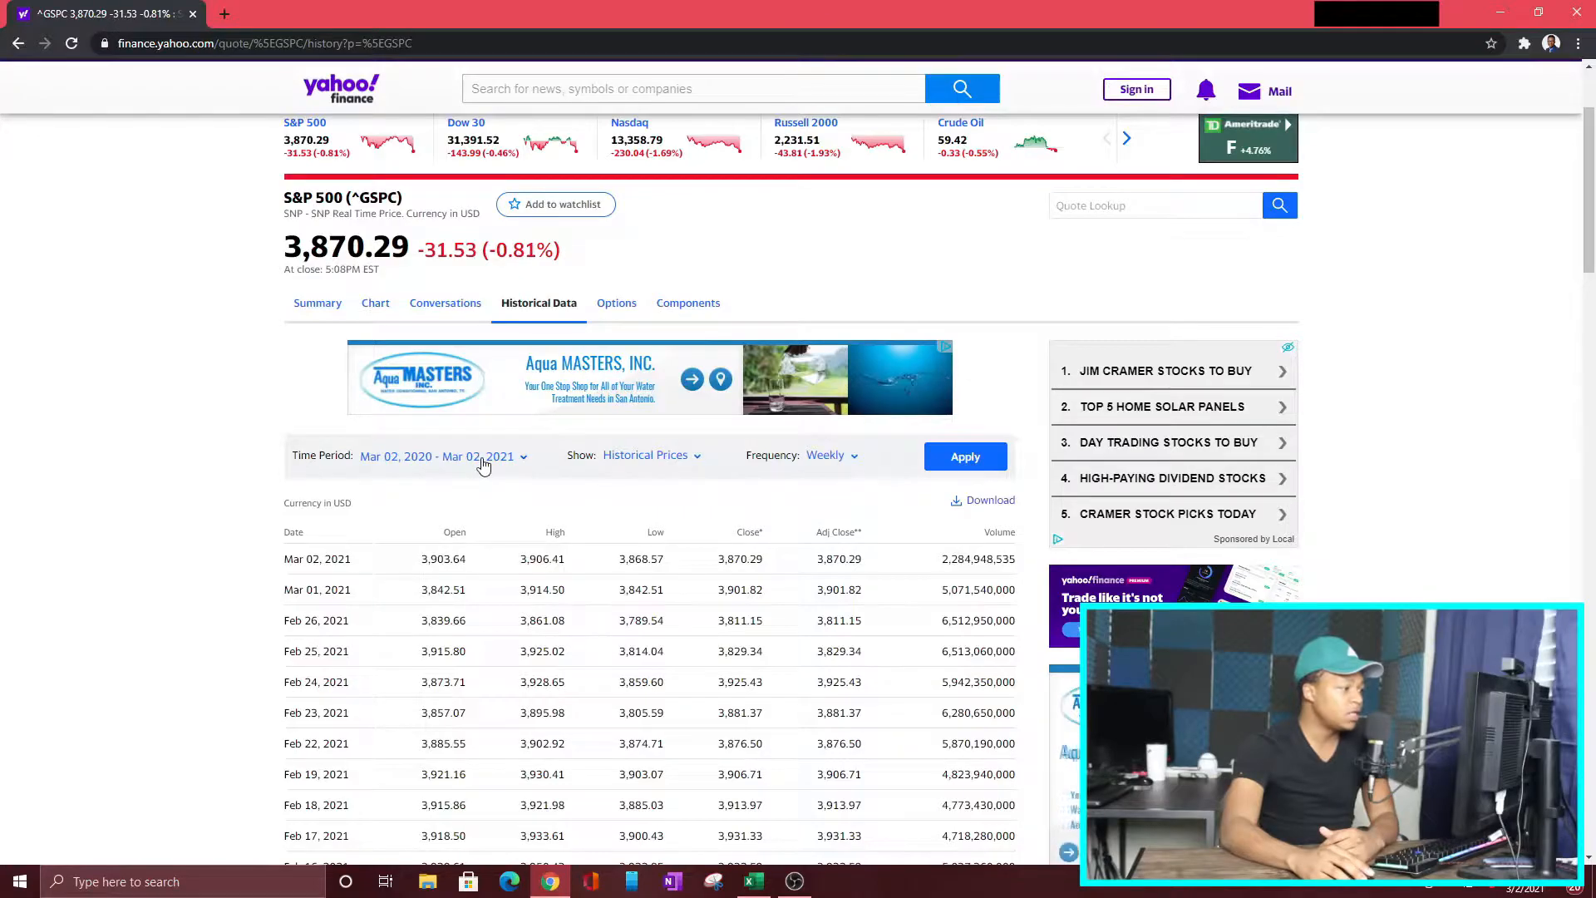
Step: Set the S&P 500 time period from 01/01/2016 to 12/31/2020 and apply it to the table
left_click(478, 459)
left_click(446, 568)
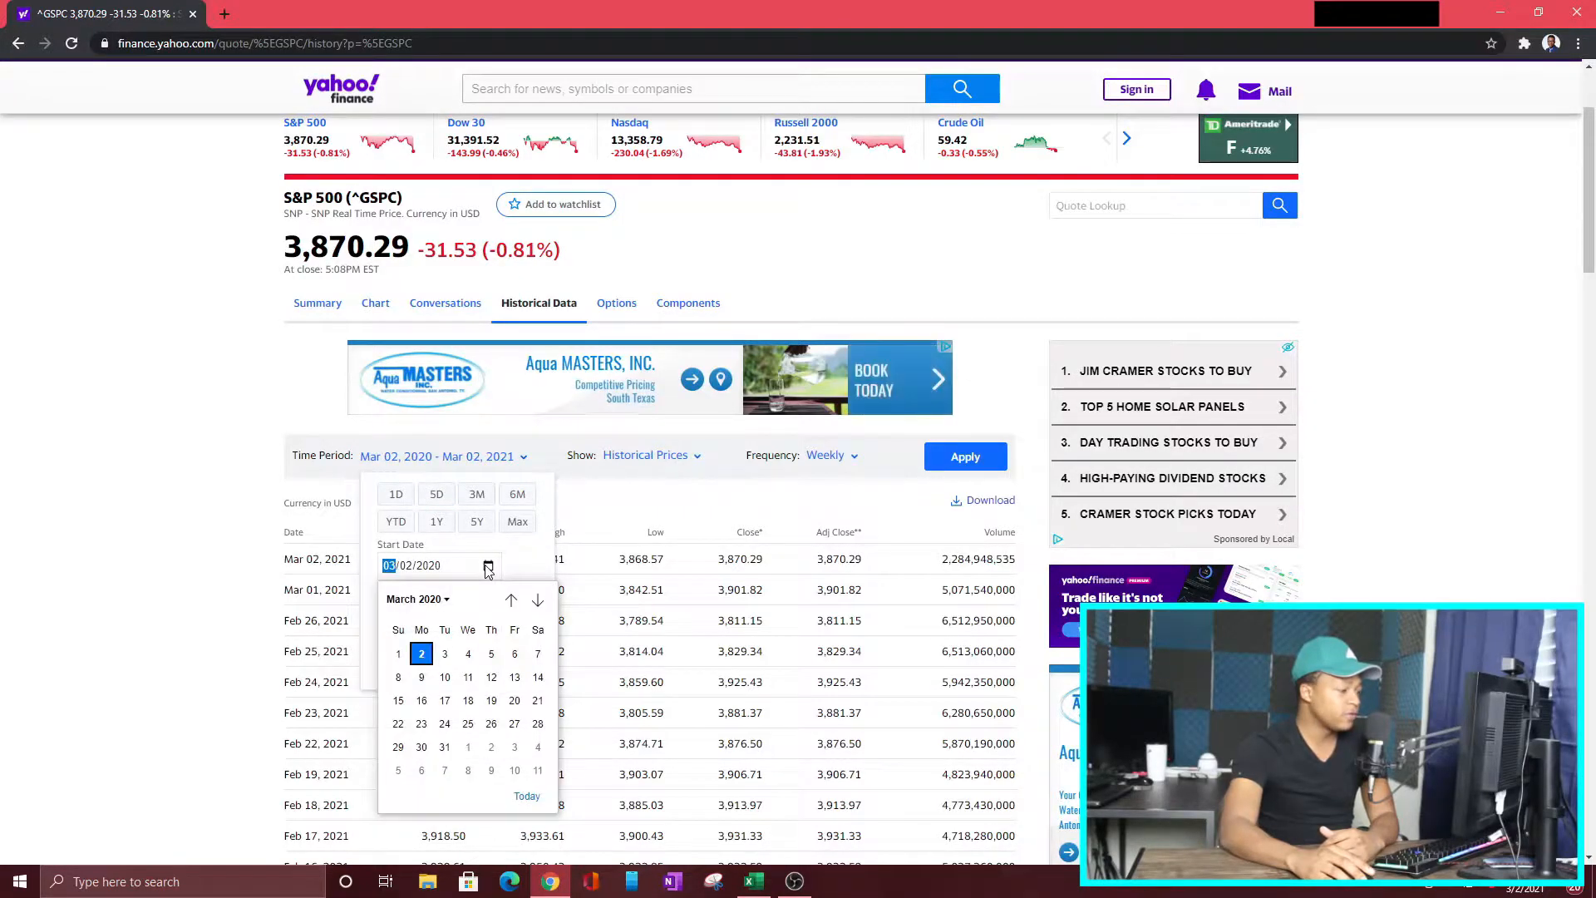
left_click(428, 599)
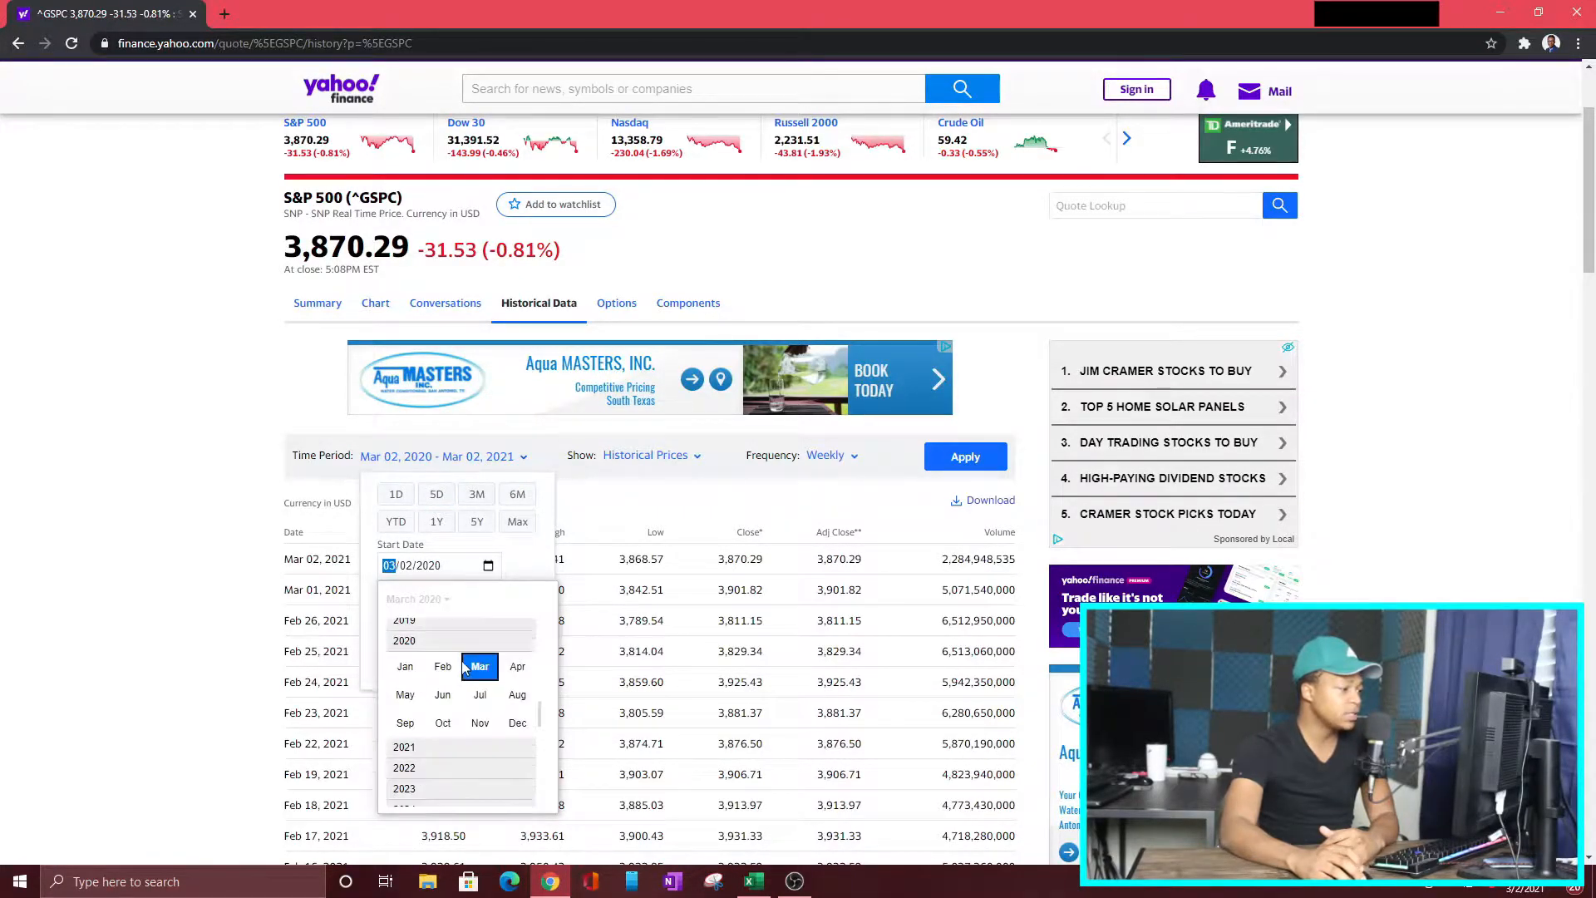
left_click(517, 499)
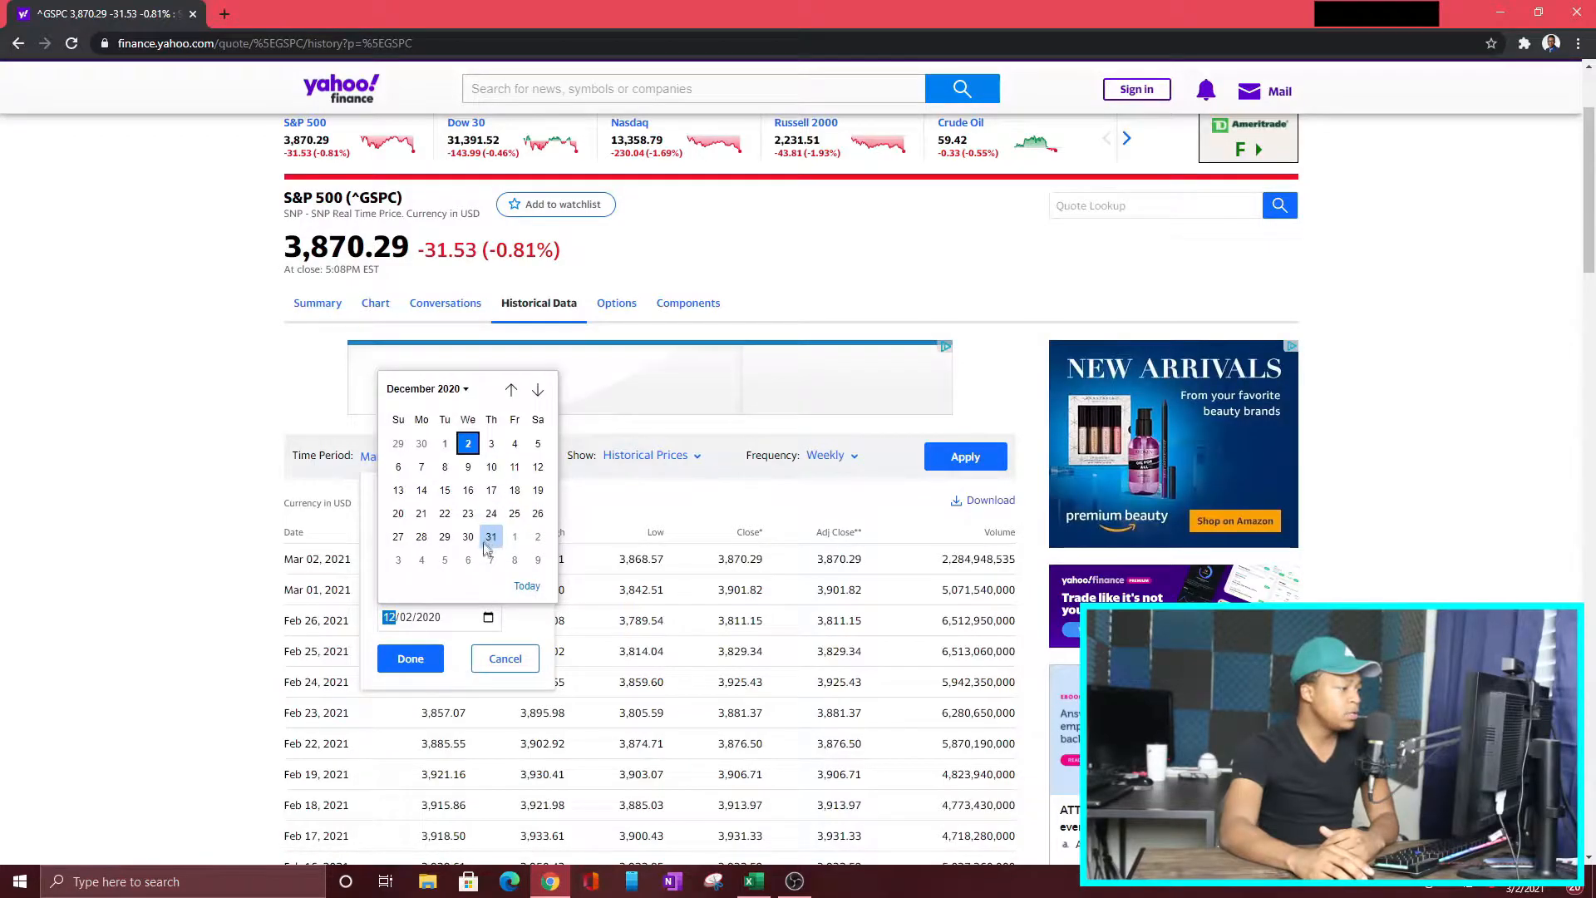
left_click(498, 536)
left_click(411, 657)
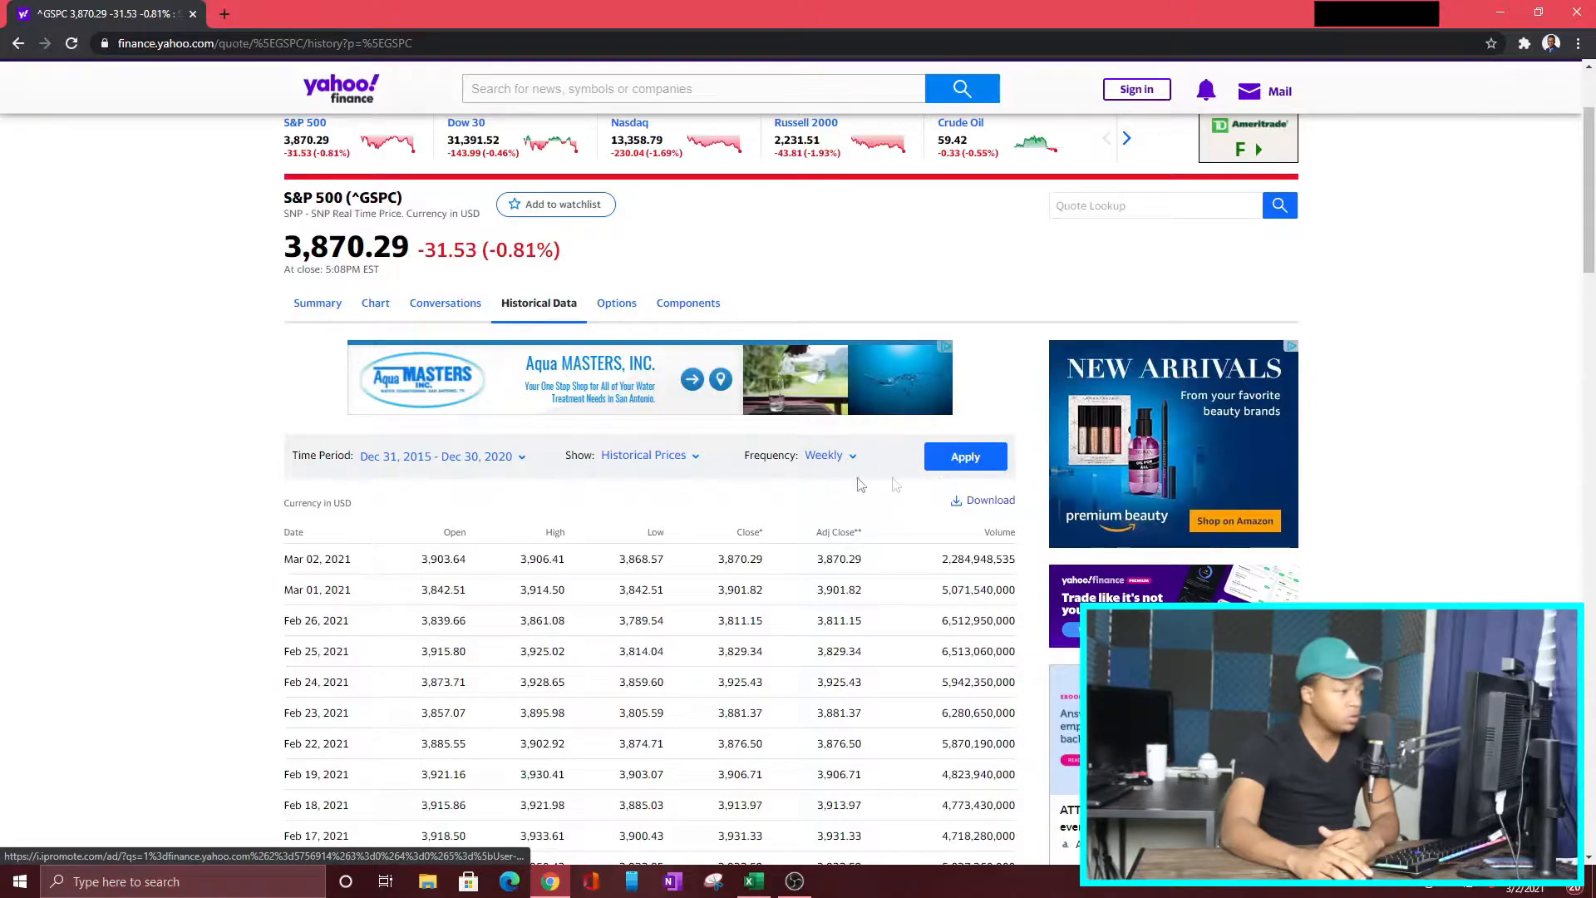
left_click(984, 459)
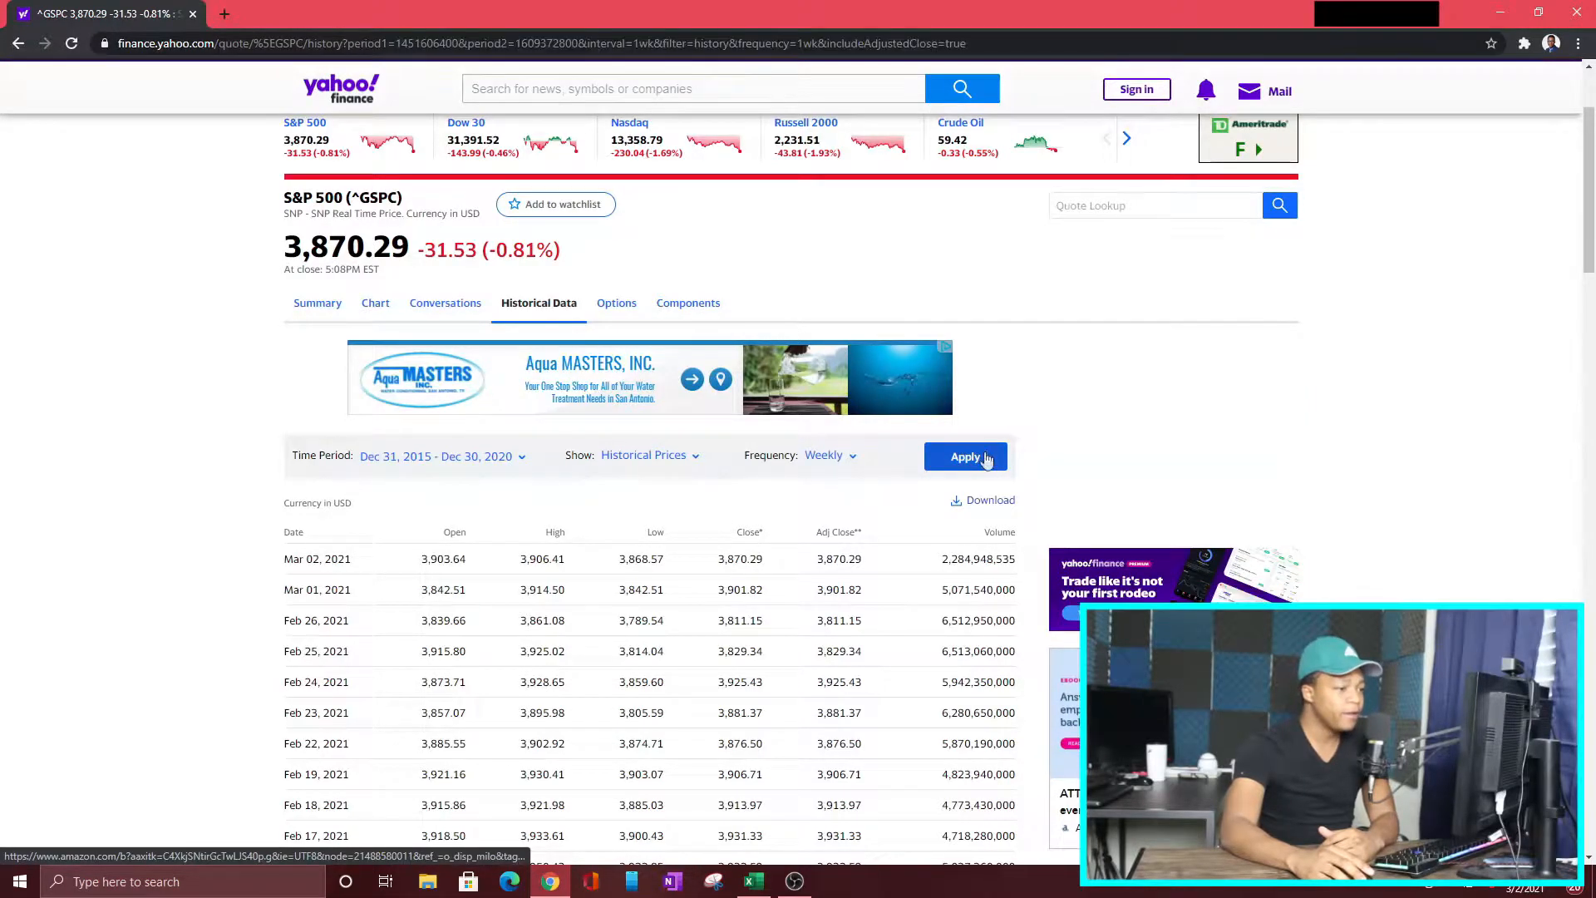
Step: Download the S&P 500 weekly price history and open ^GSPC.csv in Excel
left_click(989, 502)
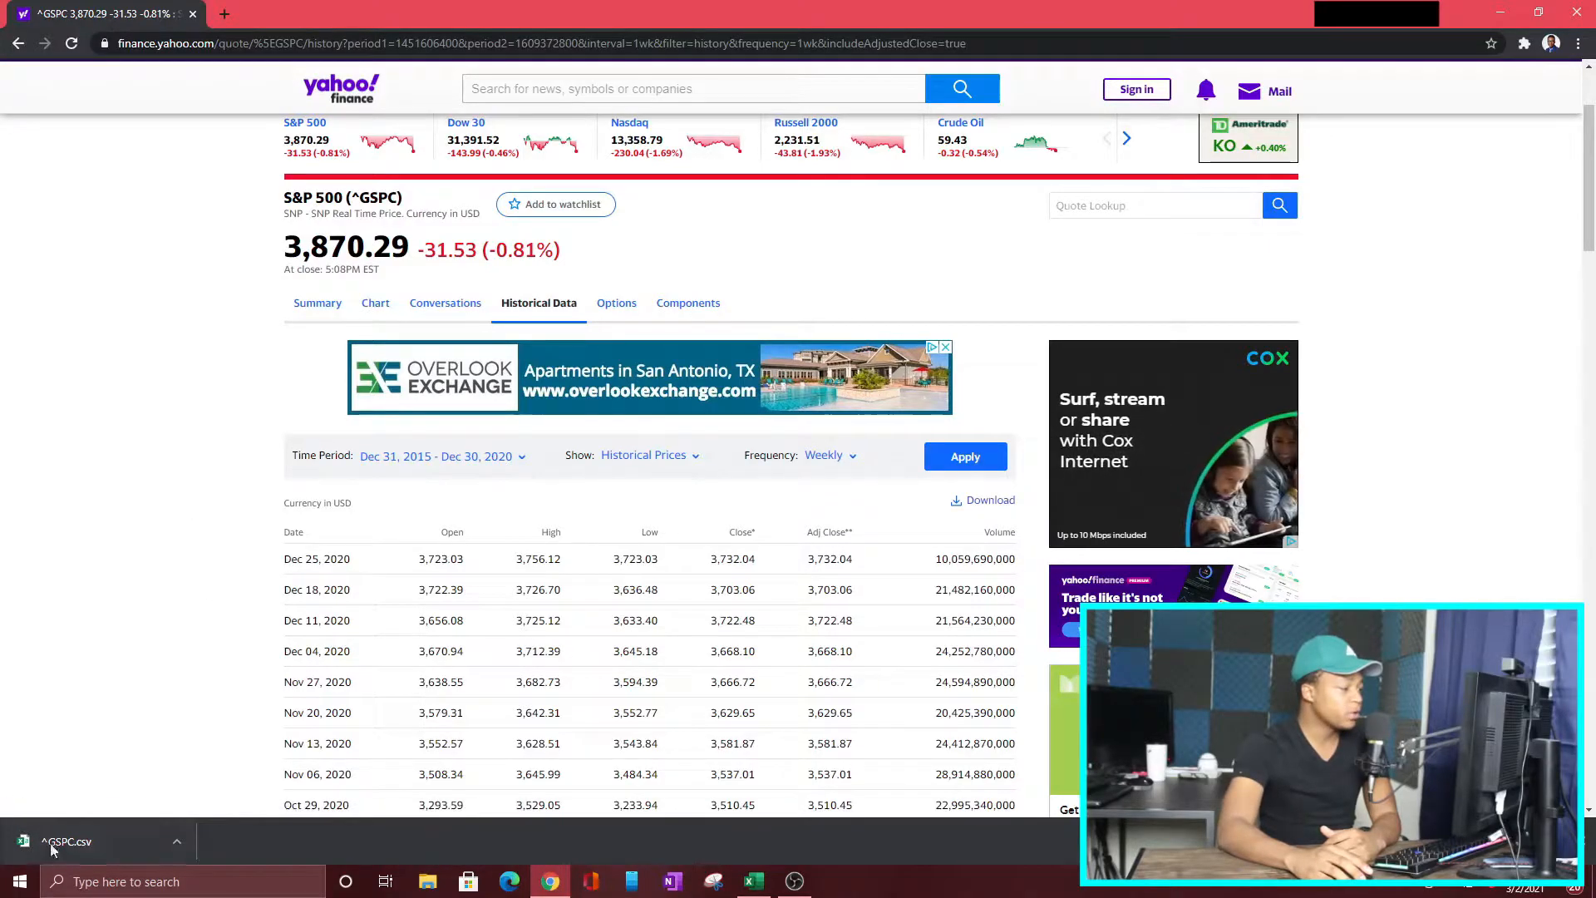
left_click(92, 841)
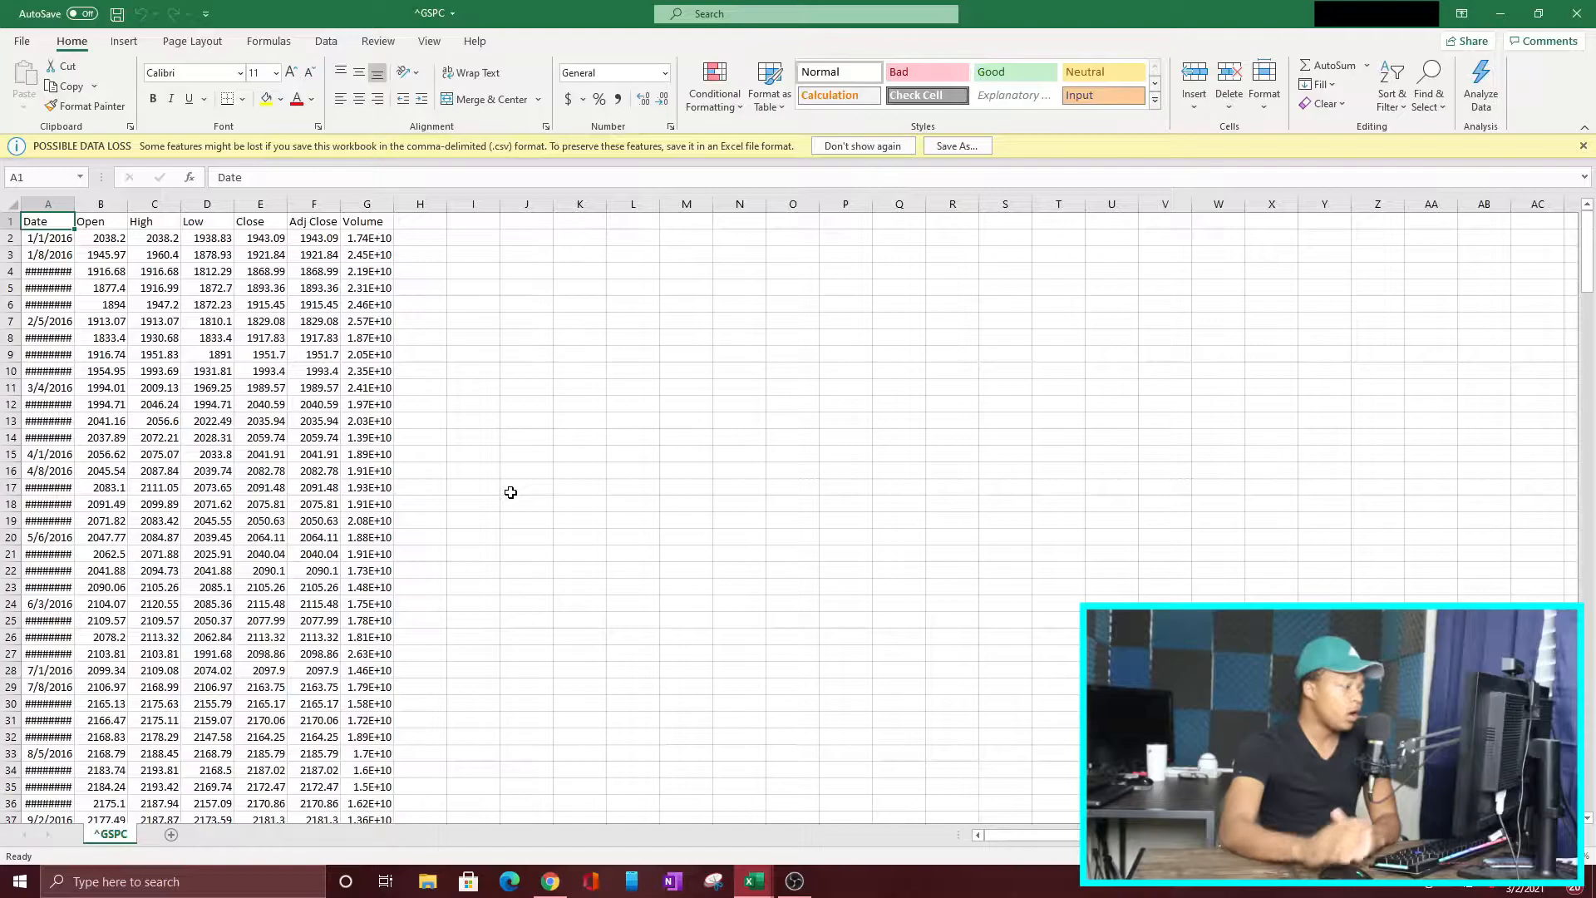
left_click(633, 454)
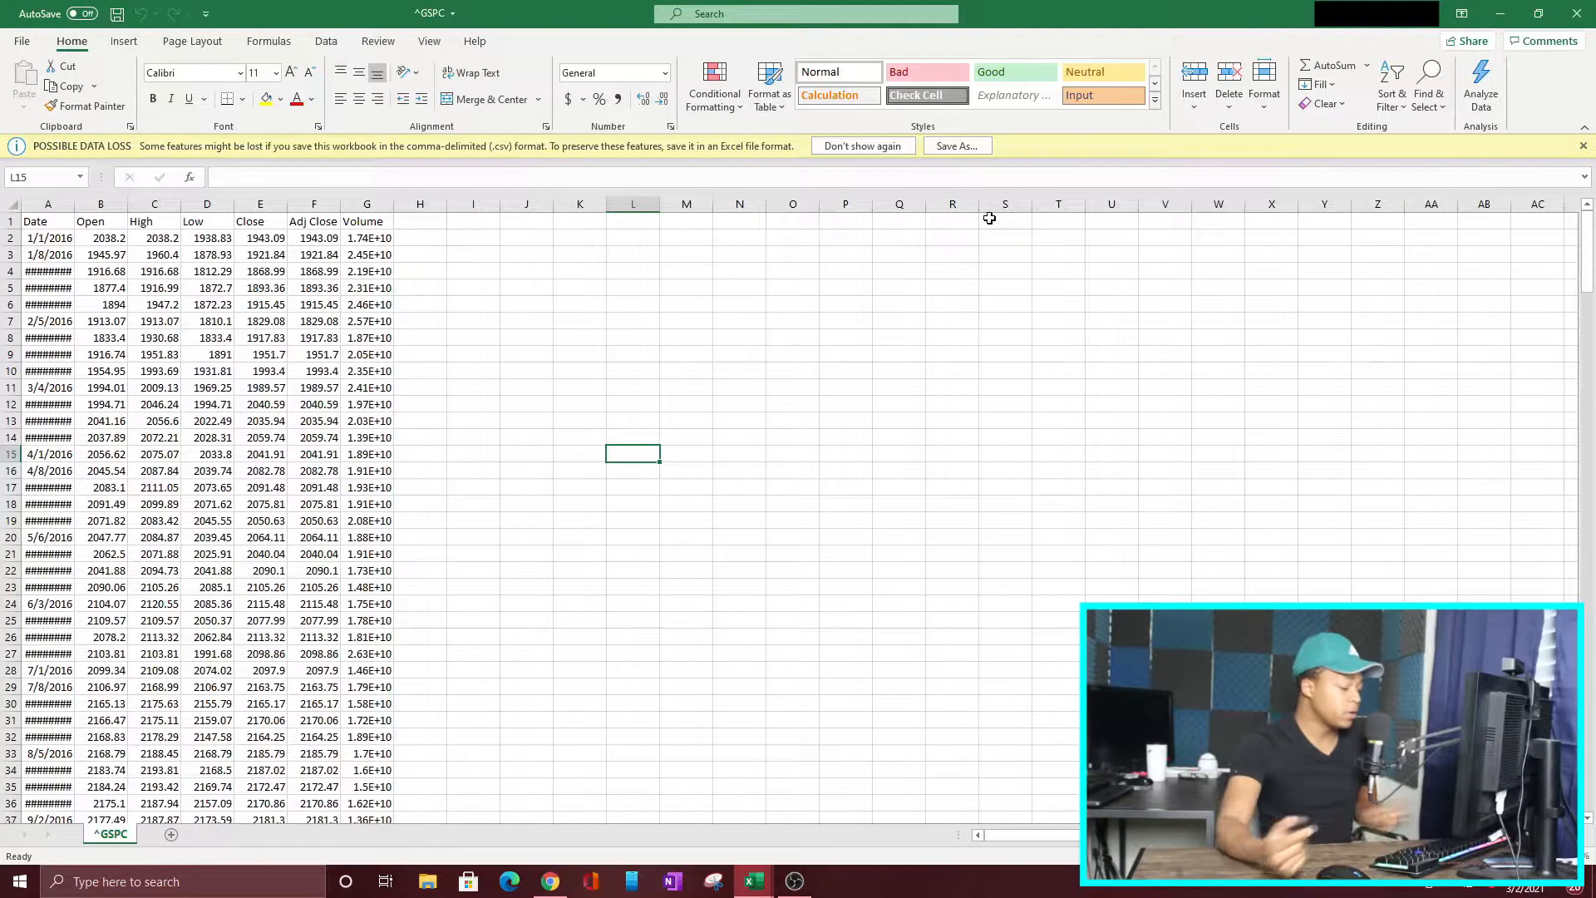
Step: Create a blank workbook and switch to the F workbook with Ford's prices
key("ctrl+n")
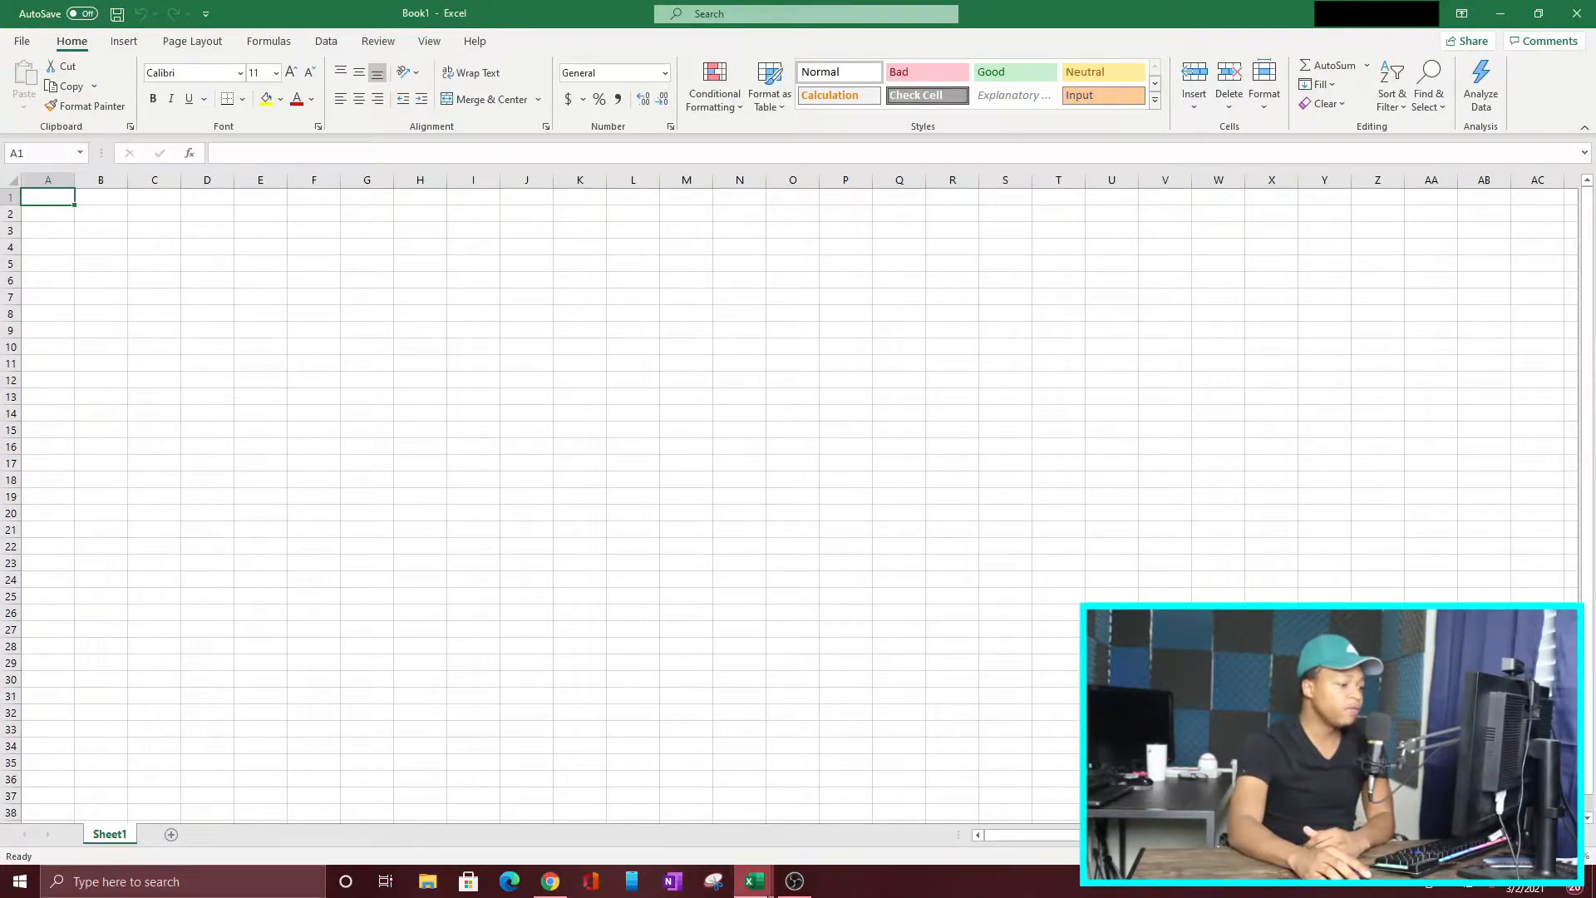
left_click(769, 894)
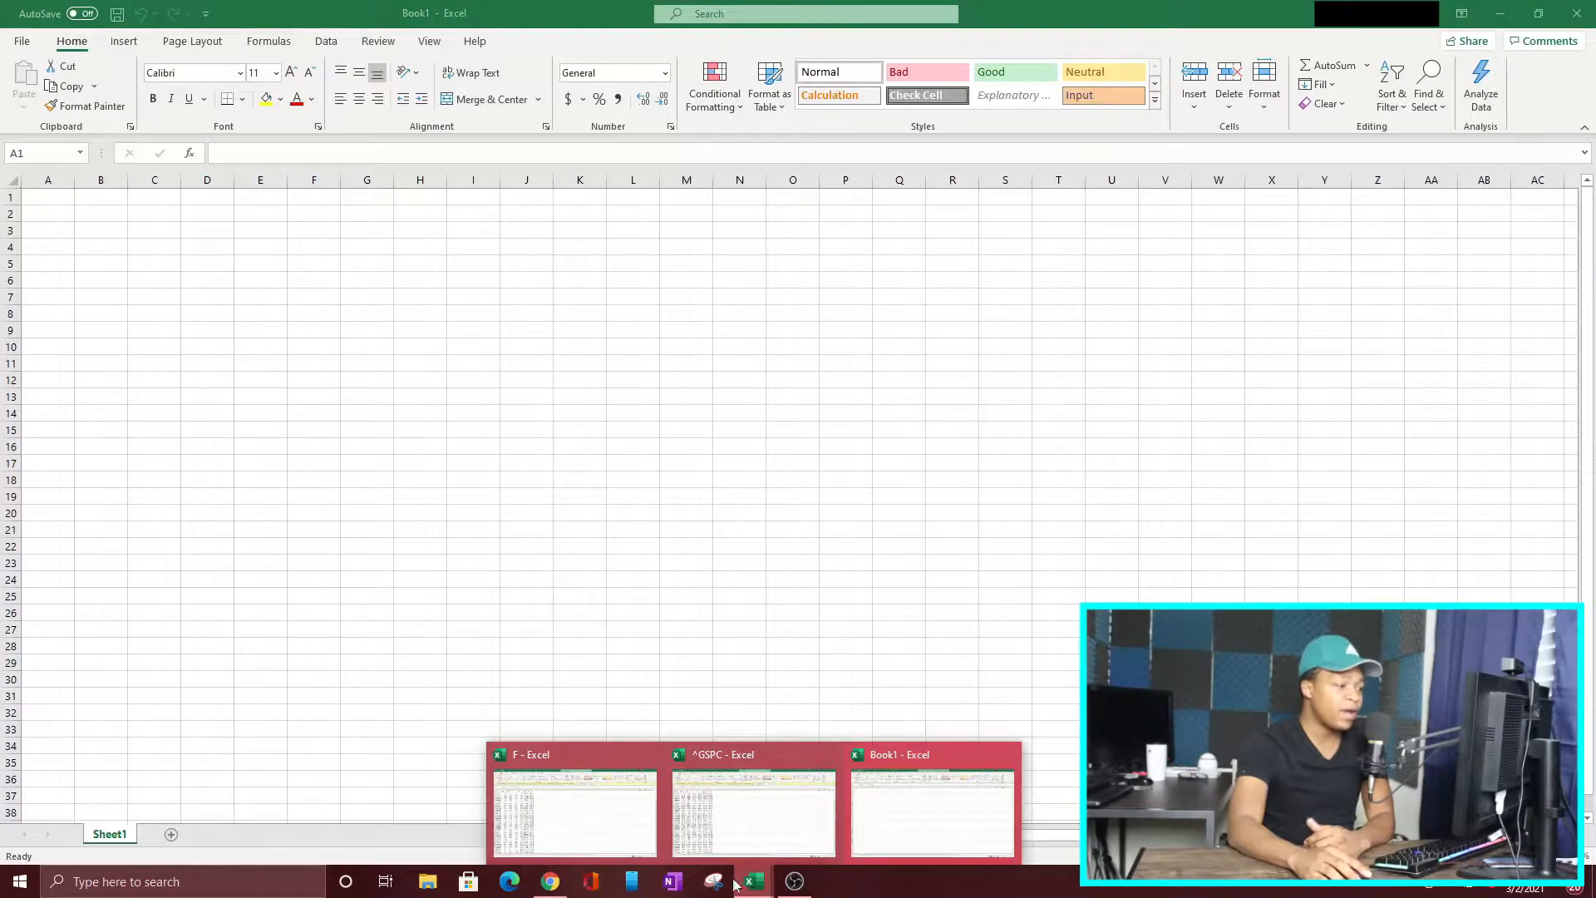
left_click(560, 811)
Step: Delete the Open, High, Low, Close and Volume columns from the F workbook, keeping Date and Adj Close
left_click_drag(110, 203, 277, 226)
right_click(152, 236)
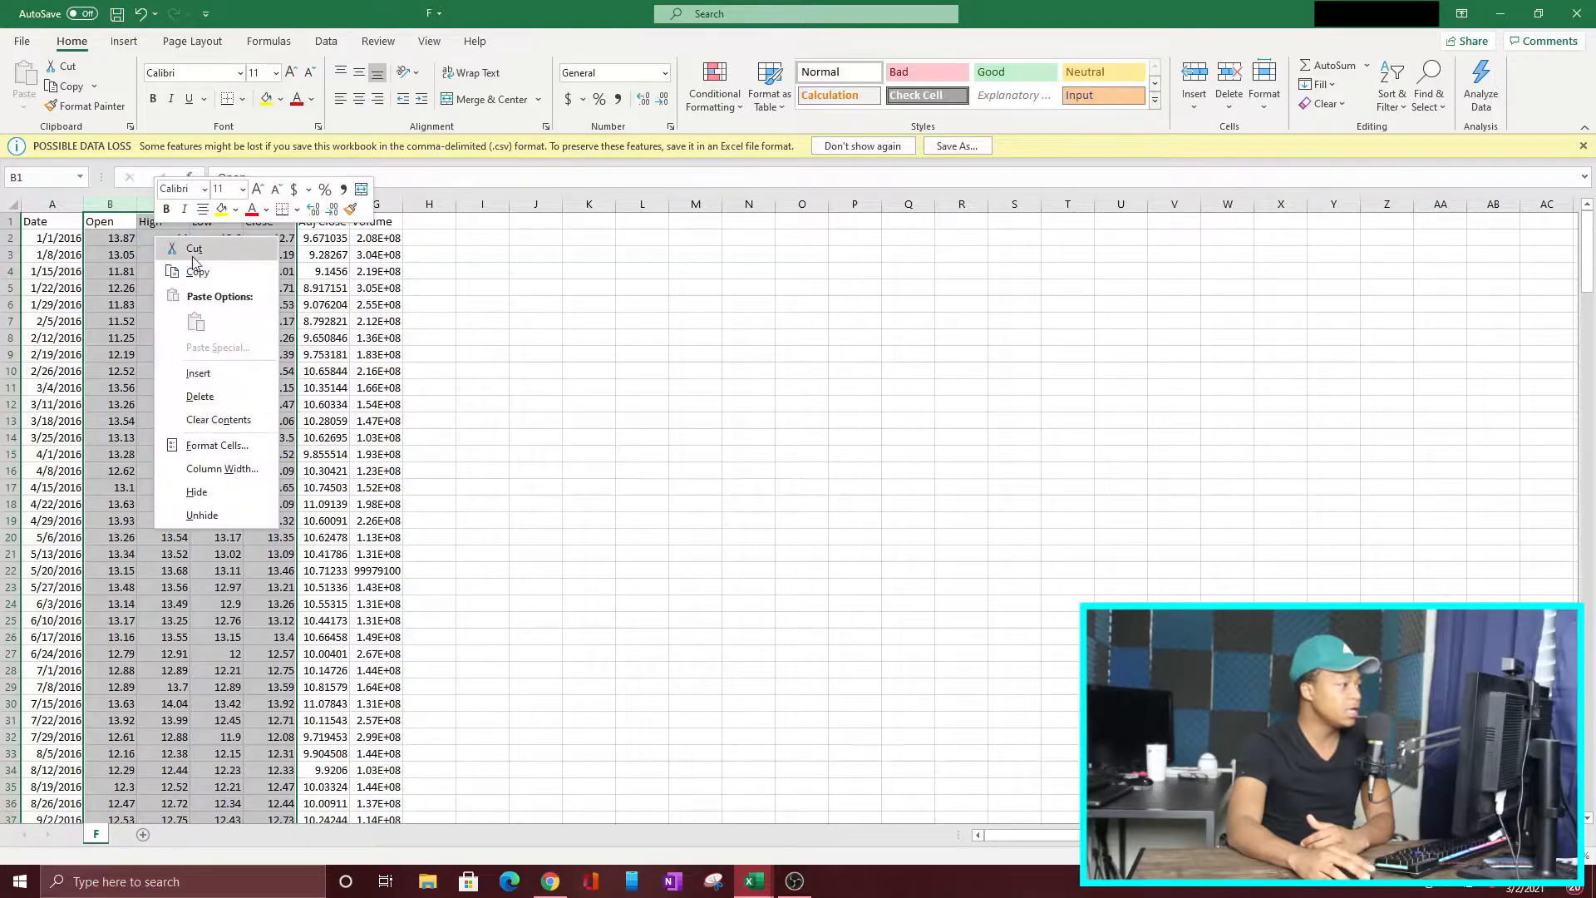
left_click(178, 398)
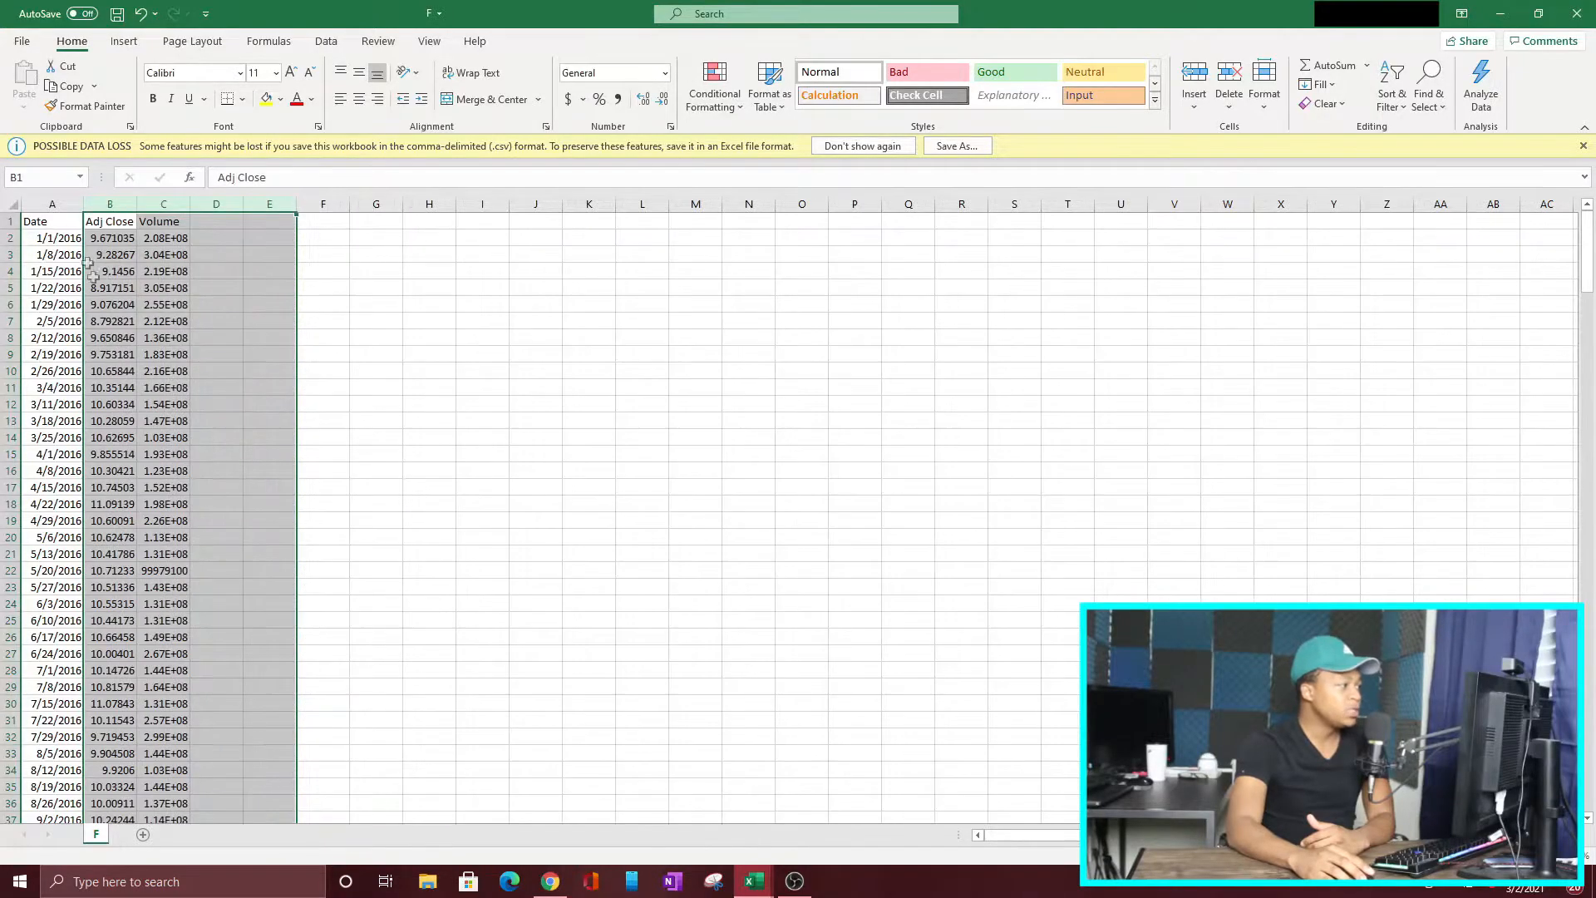
left_click(116, 222)
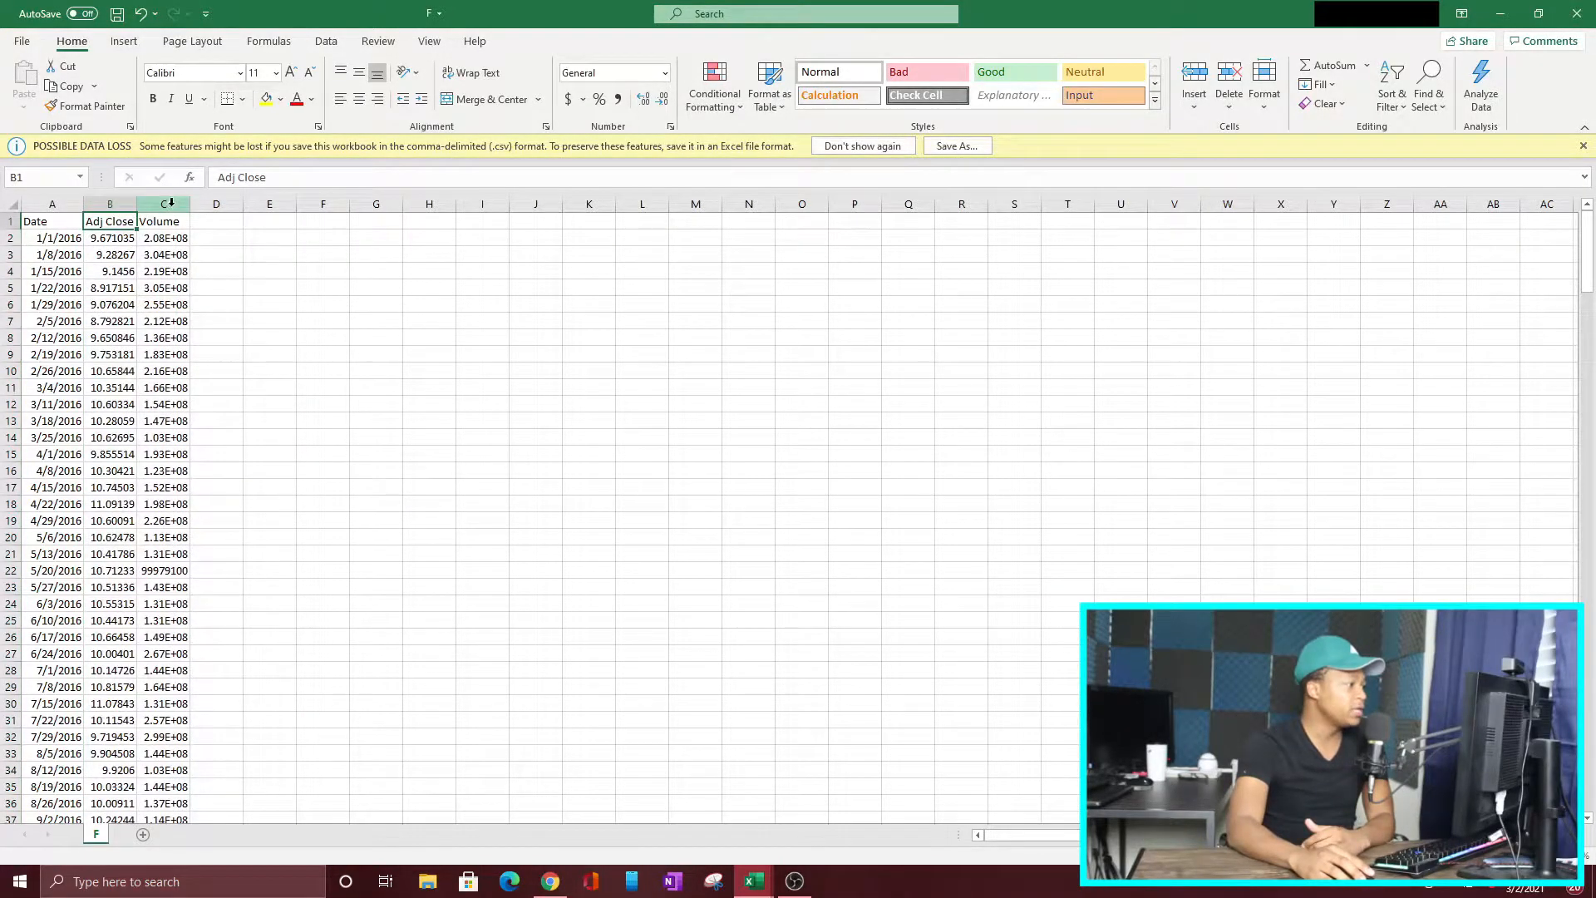
right_click(167, 205)
left_click(218, 367)
Step: Copy Ford's Date and Adj Close columns and paste them into the blank workbook starting at cell A1
left_click_drag(52, 204, 110, 203)
right_click(105, 250)
left_click(138, 285)
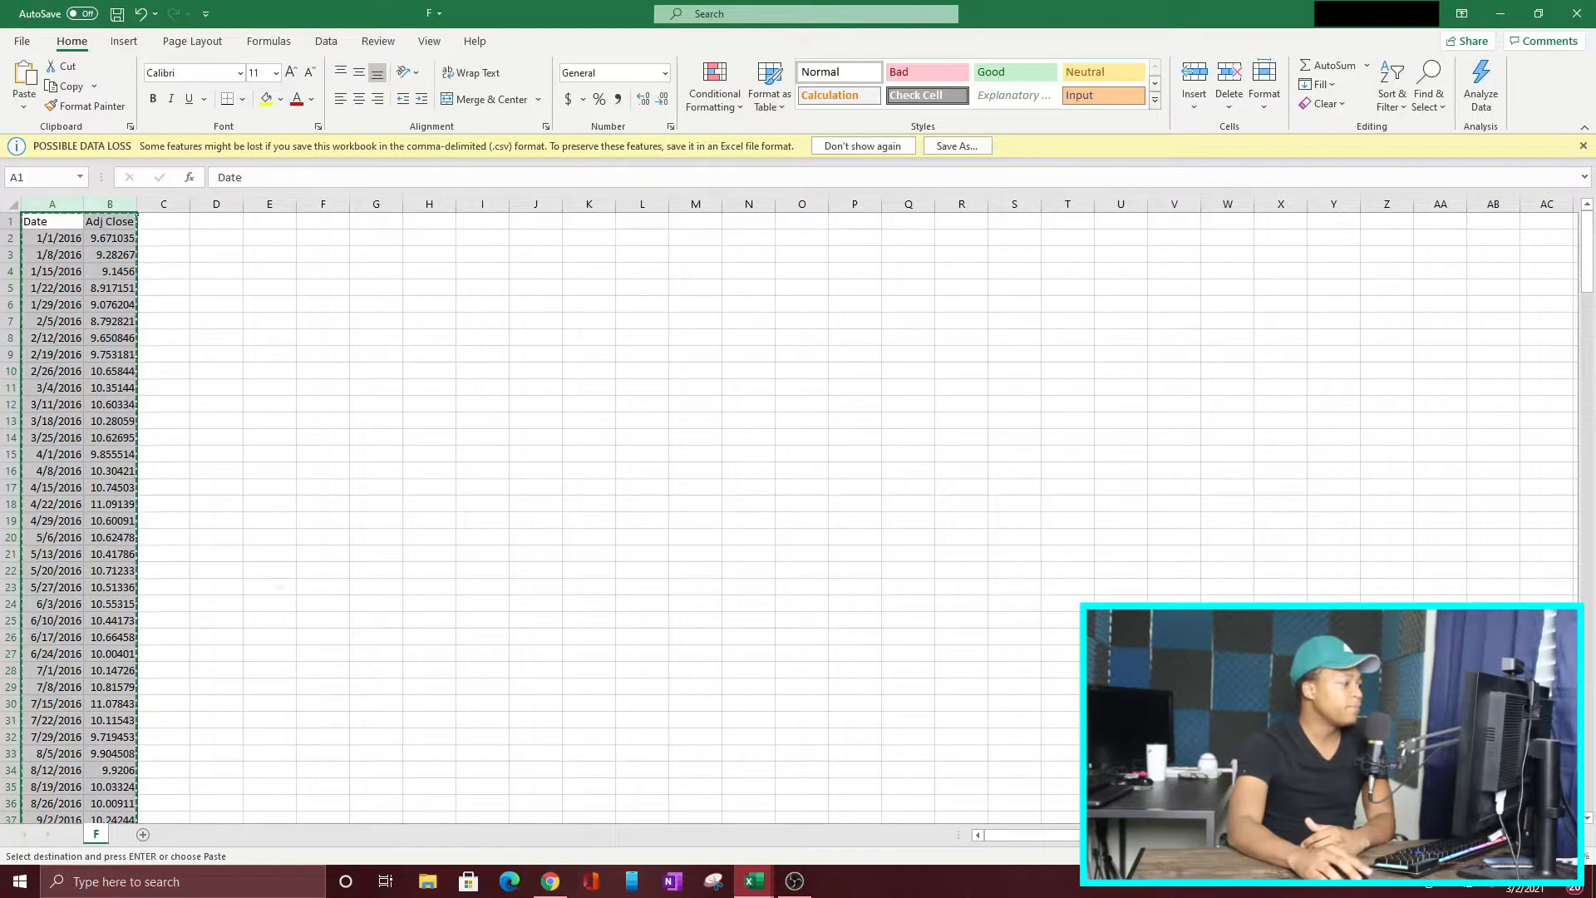
mouse_move(765, 878)
left_click(945, 826)
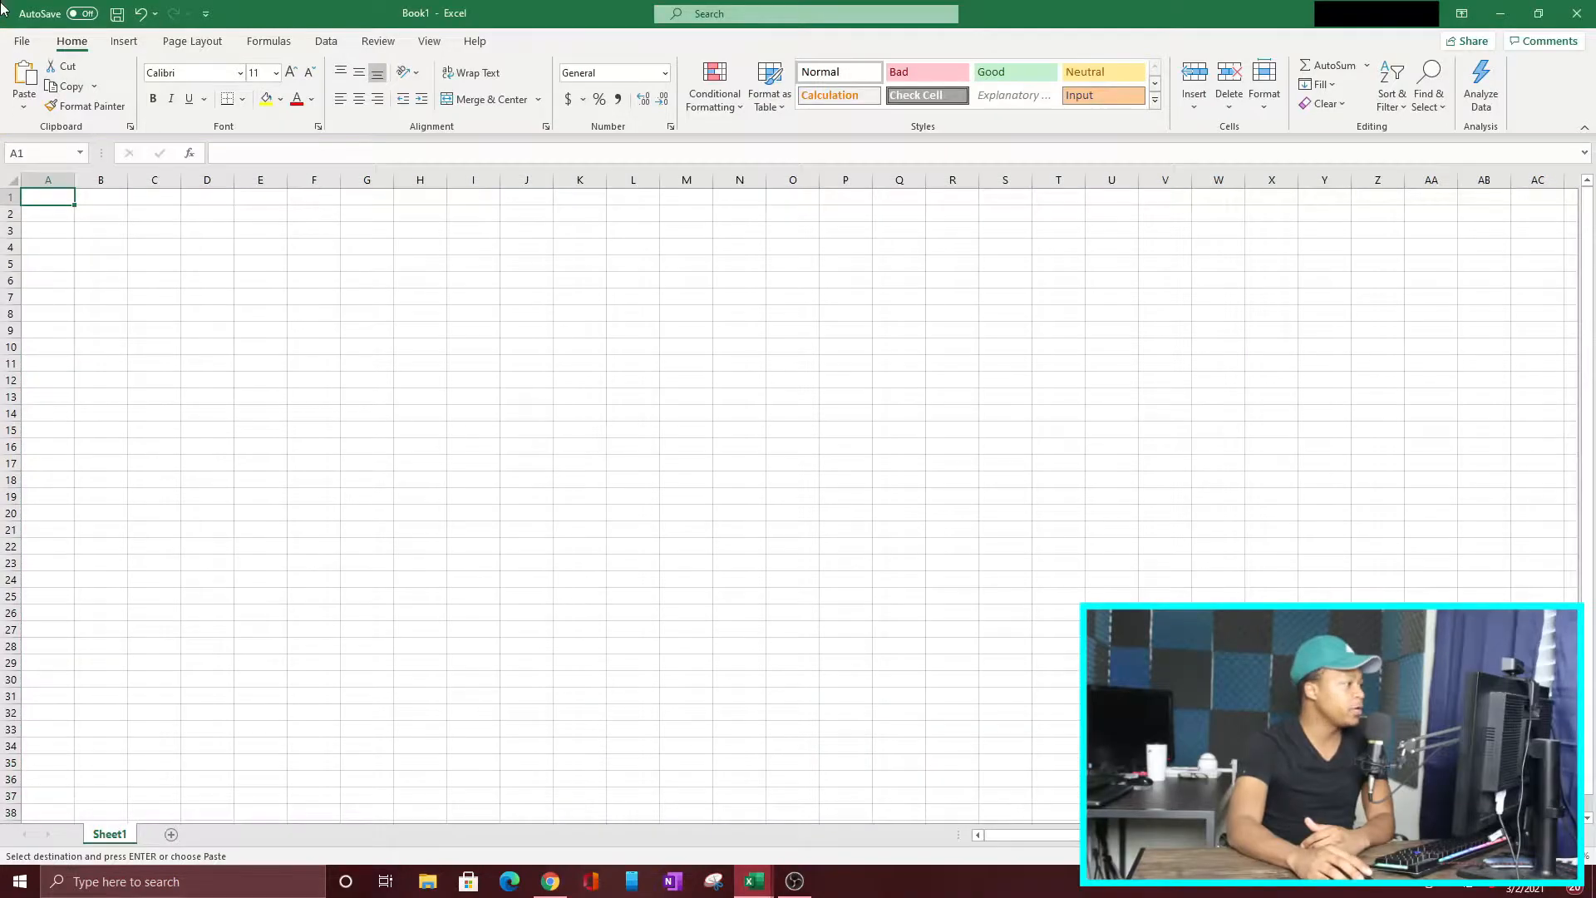
key("ctrl+v")
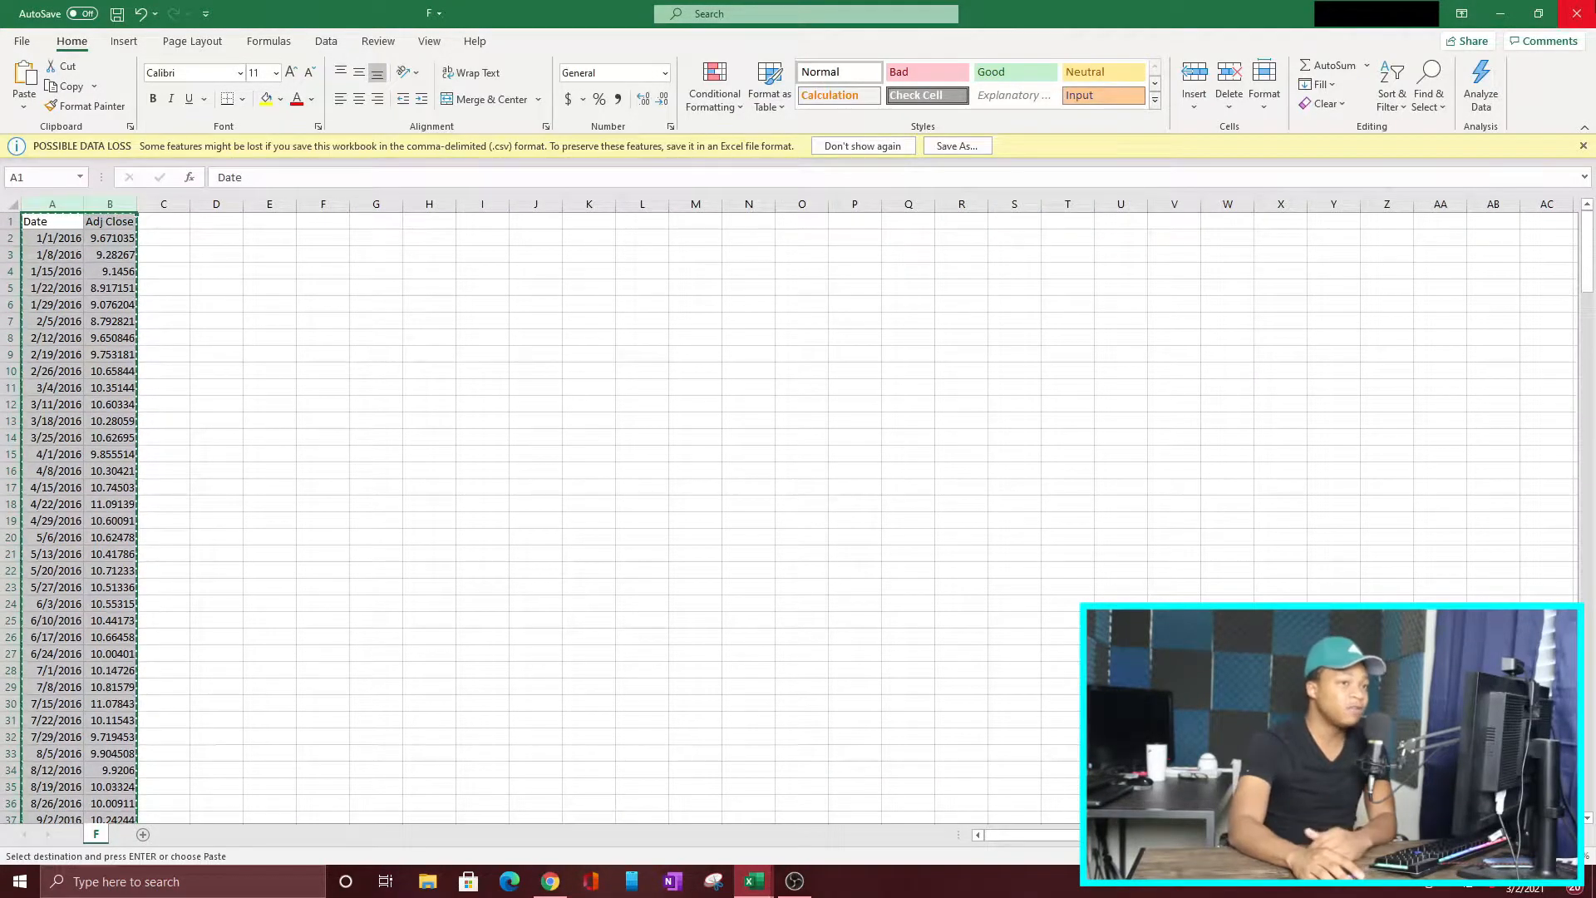
Step: Close the F.csv workbook without saving its changes or keeping the clipboard contents
left_click(1577, 13)
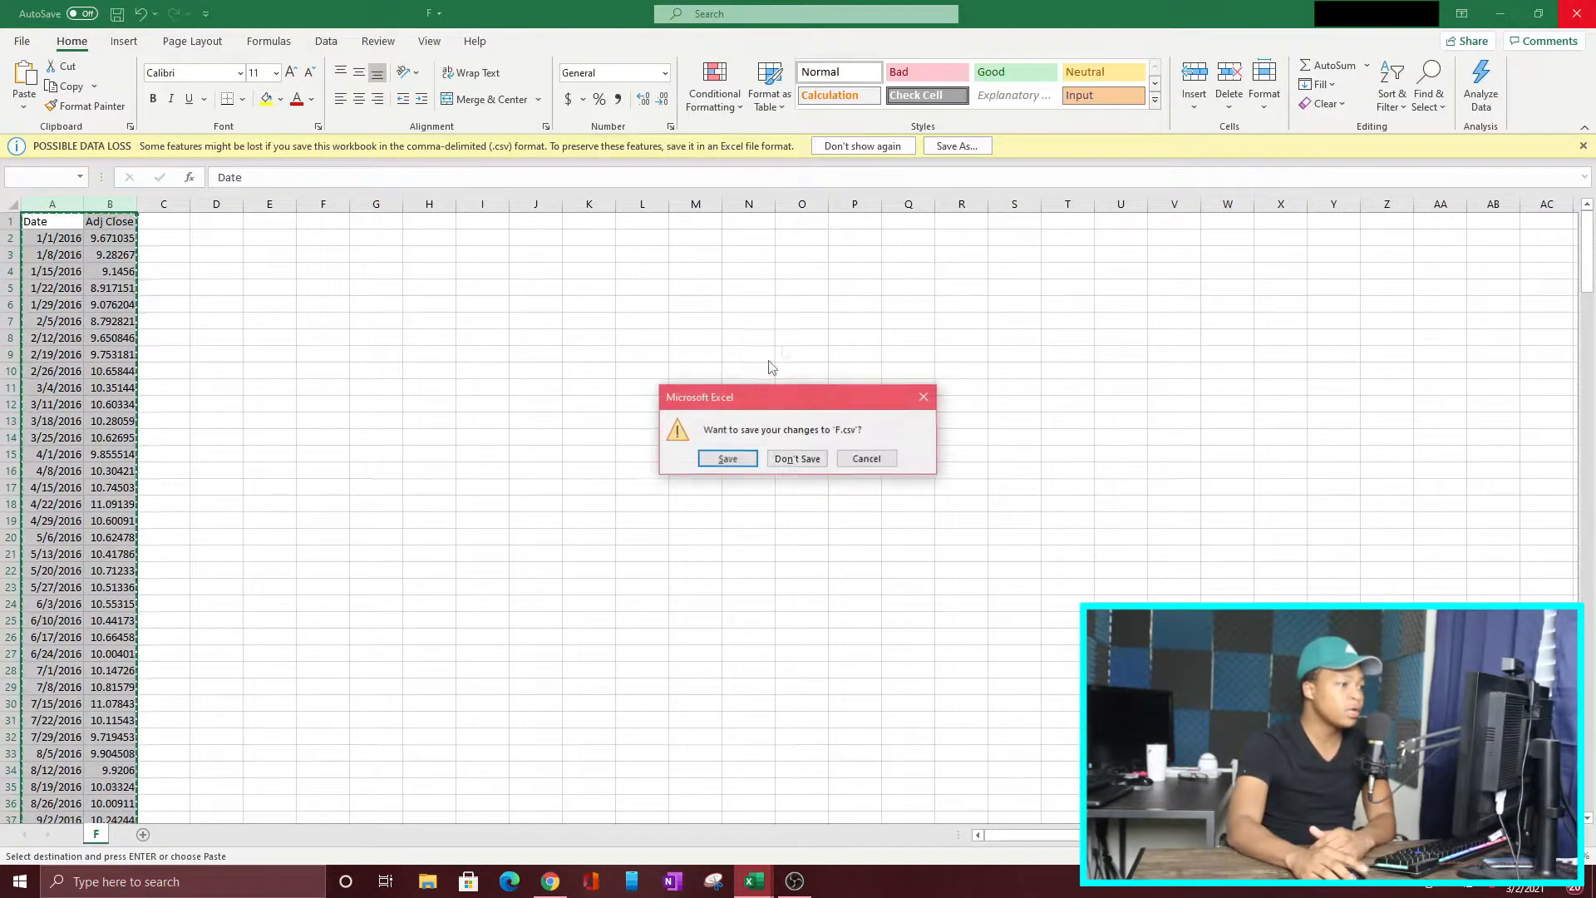
left_click(798, 459)
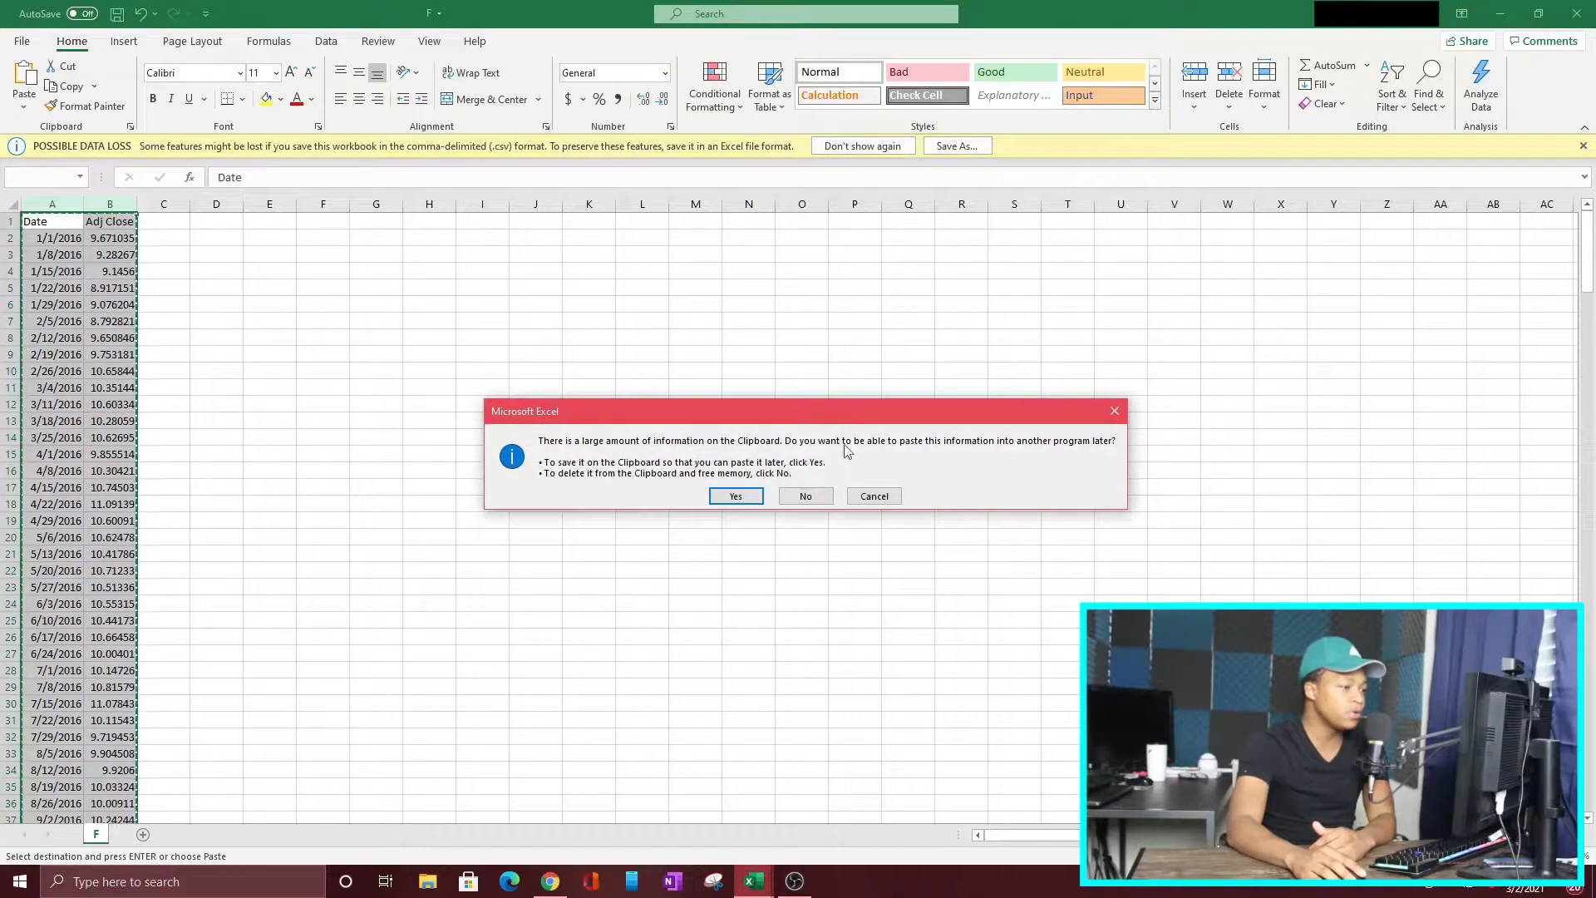
left_click(808, 499)
Step: In the ^GSPC workbook, delete the Open, High, Low, Close and Volume columns, keeping Date and Adj Close
mouse_move(755, 877)
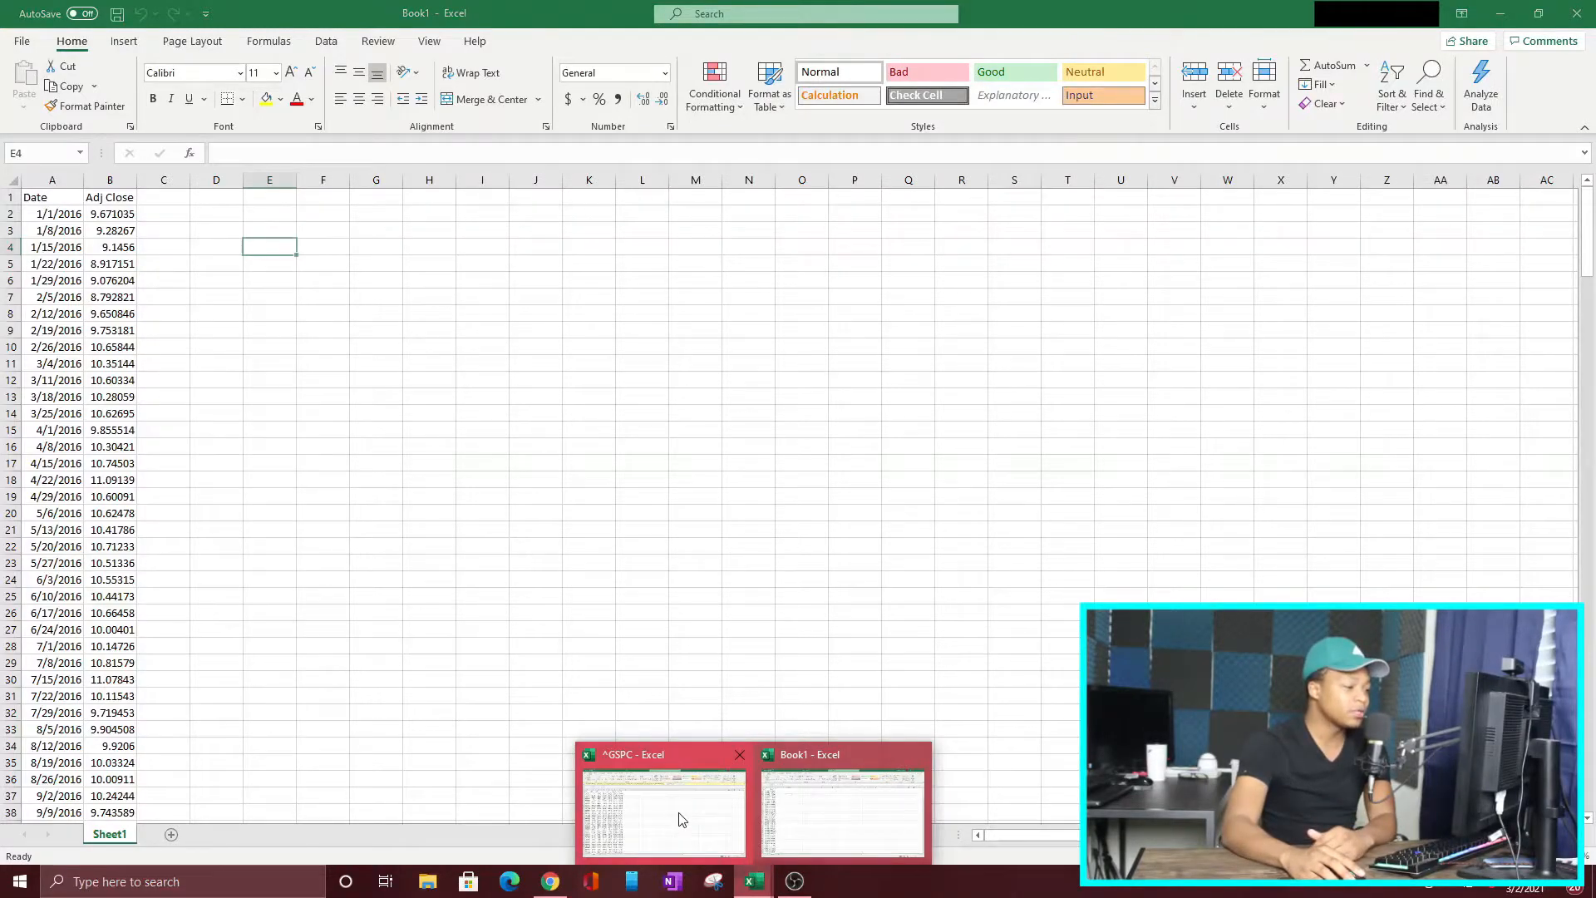
left_click(680, 838)
left_click_drag(99, 206, 246, 233)
right_click(243, 233)
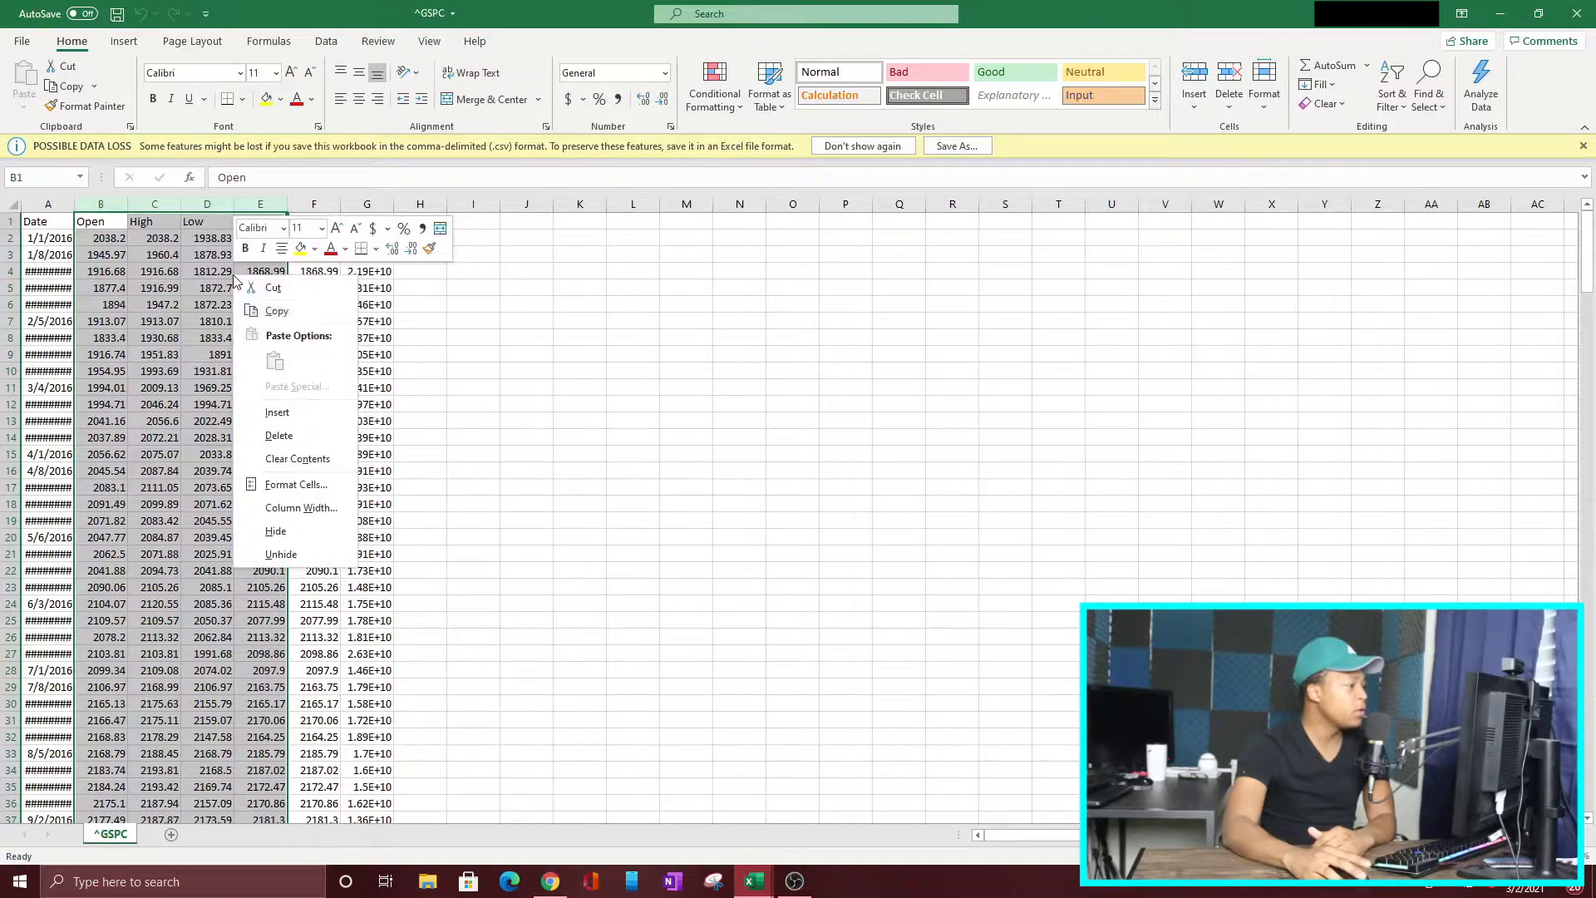
left_click(275, 436)
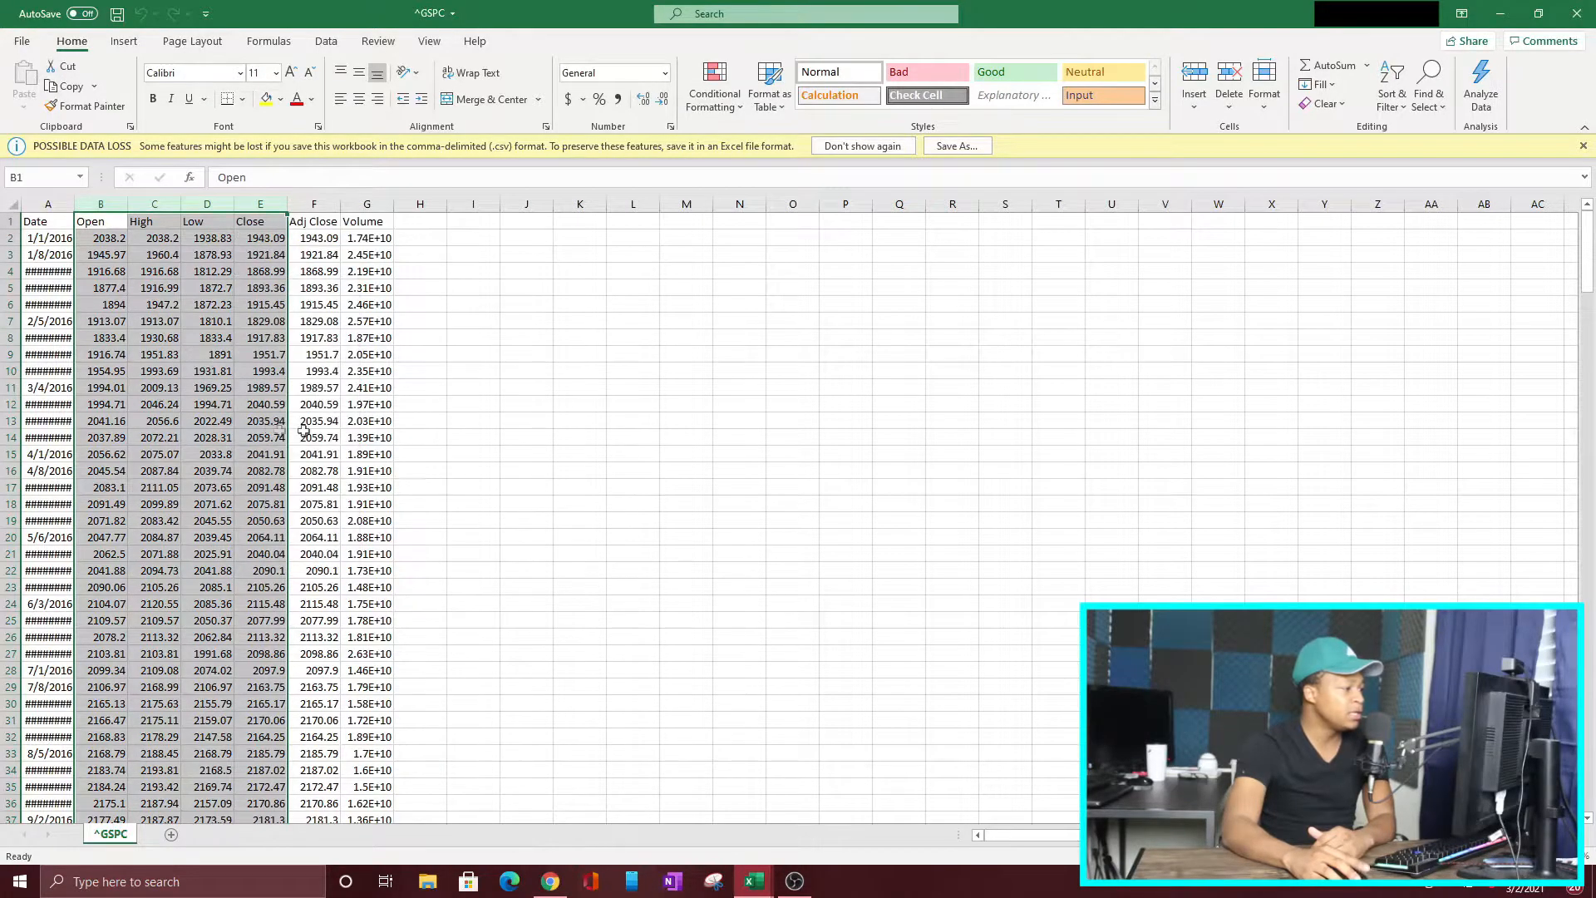
left_click(154, 204)
right_click(162, 208)
left_click(198, 371)
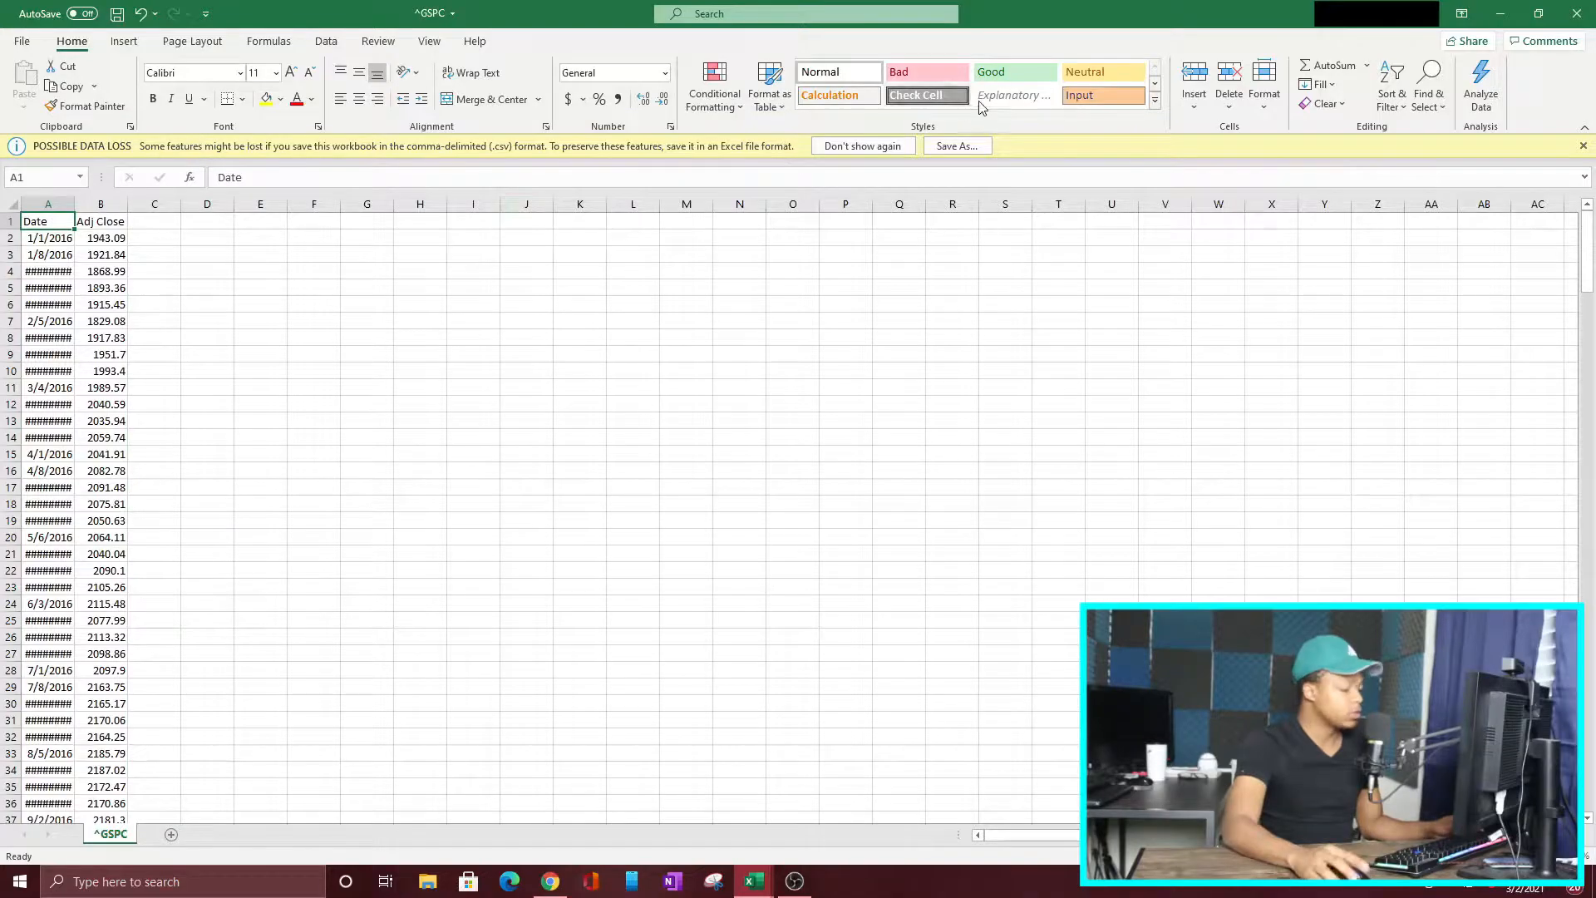
Step: Copy the S&P 500 Date and Adj Close columns from ^GSPC and paste them as values into Book1 starting at cell D1
key("ctrl+shift+Right")
key("ctrl+shift+Down")
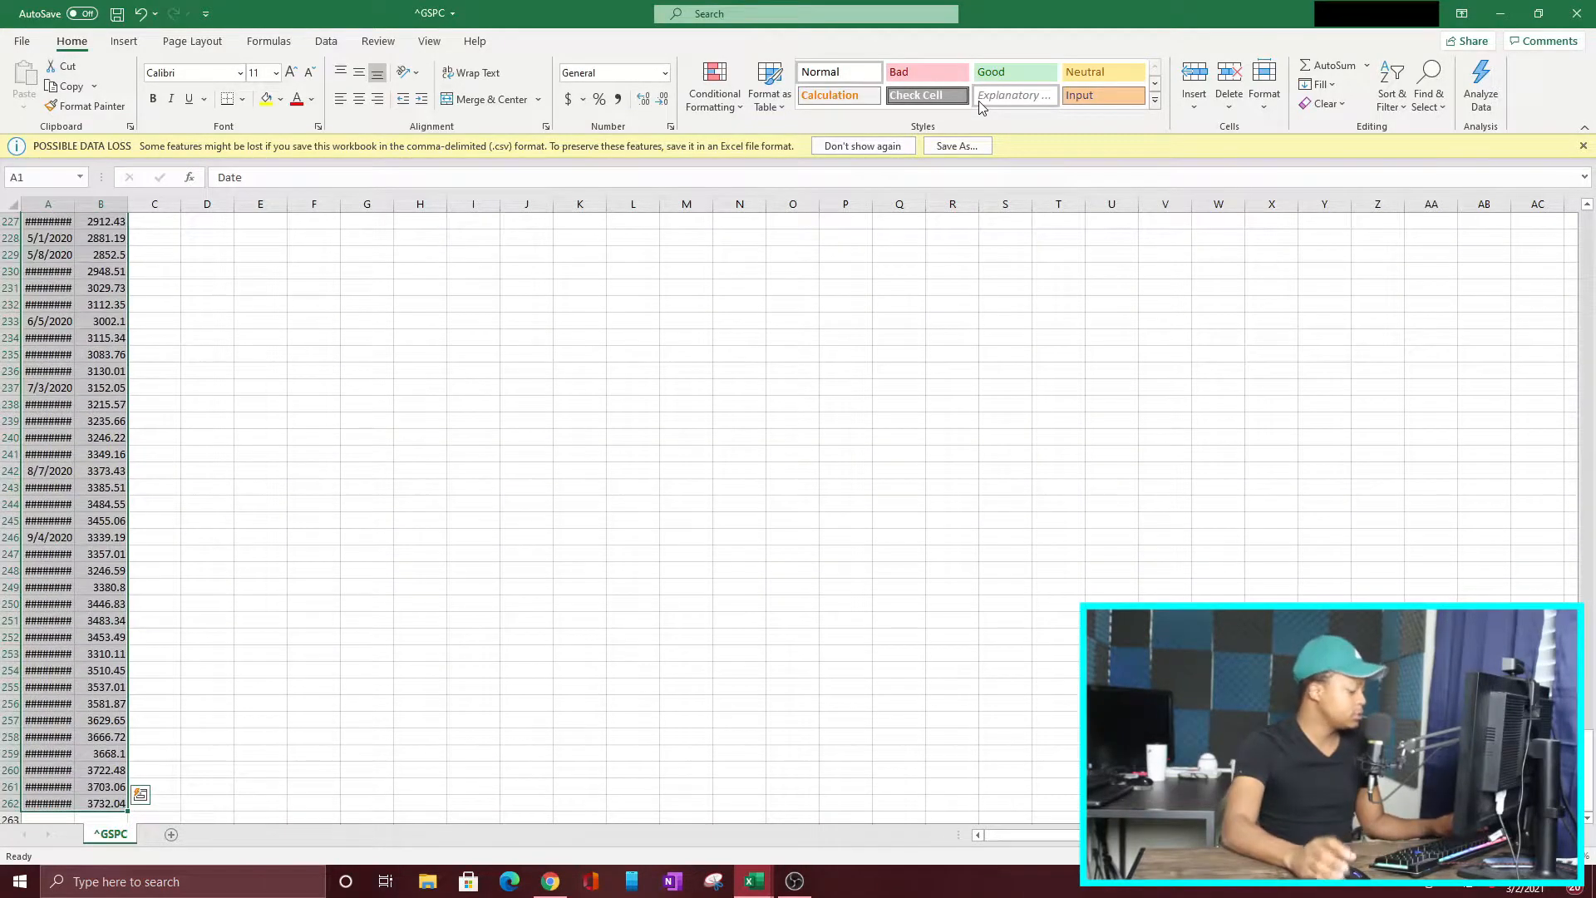
key("ctrl+c")
scroll(1005, 349, "down", 2)
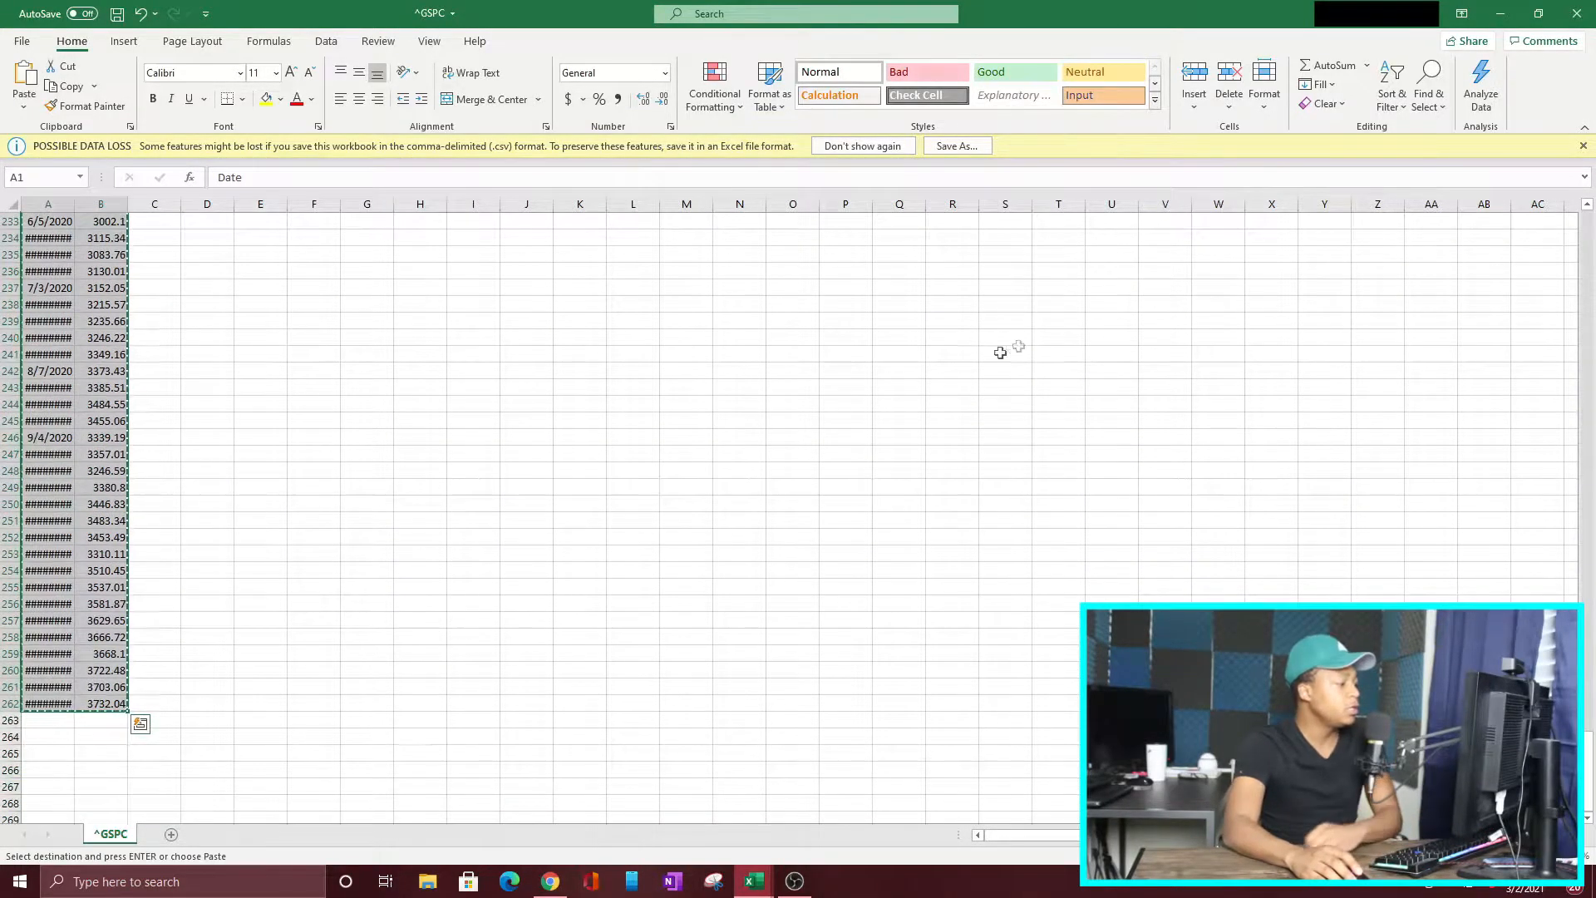
left_click(752, 894)
left_click(770, 798)
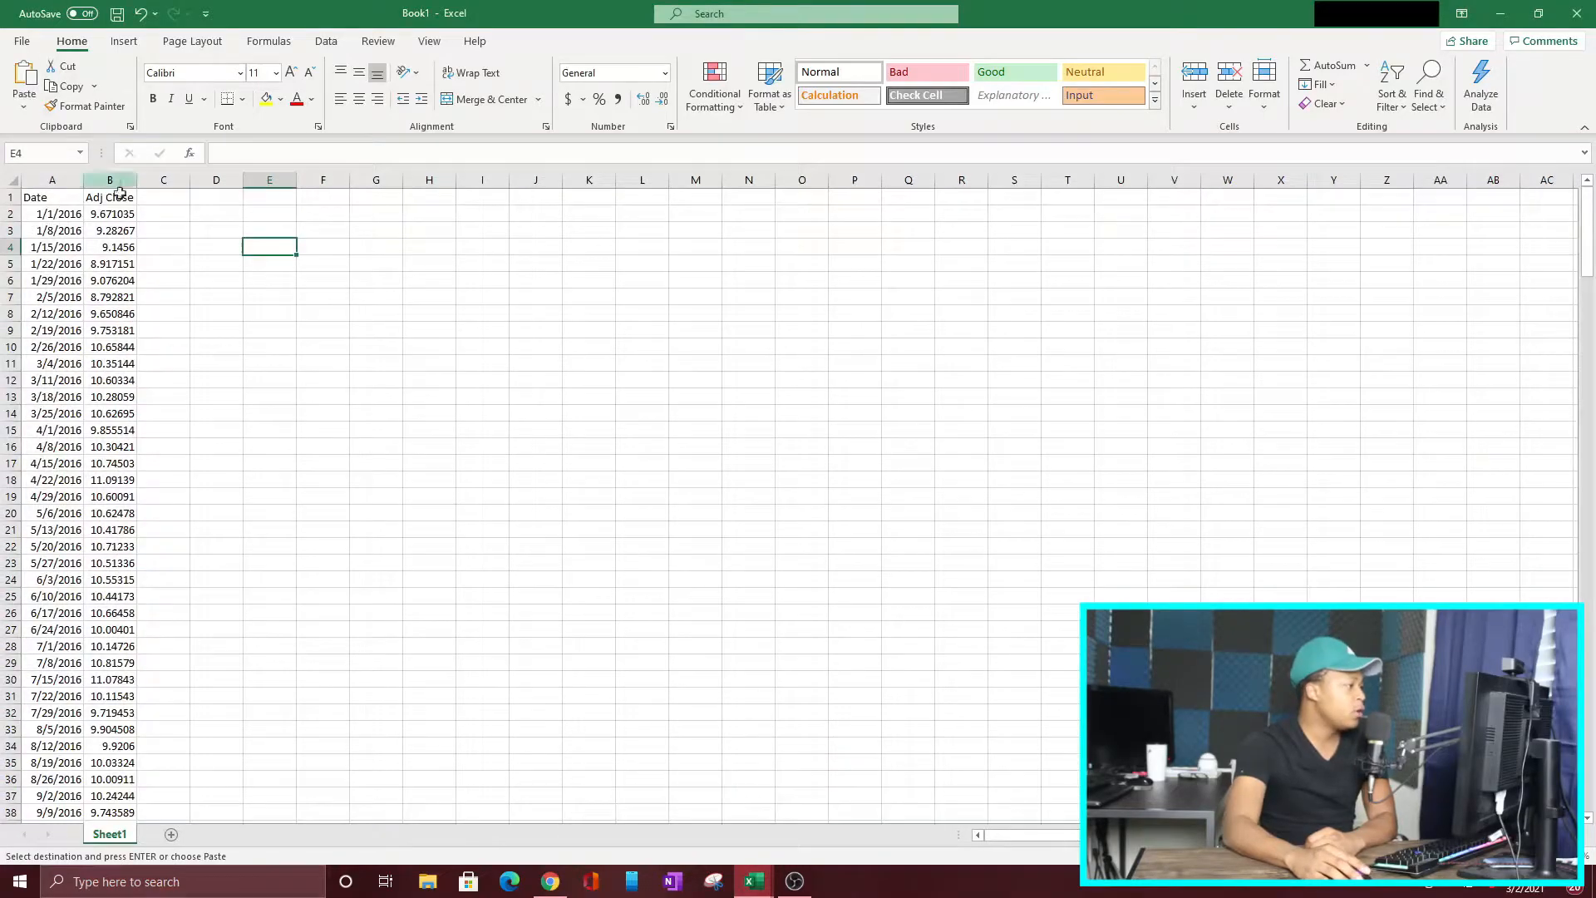
left_click(161, 199)
right_click(224, 202)
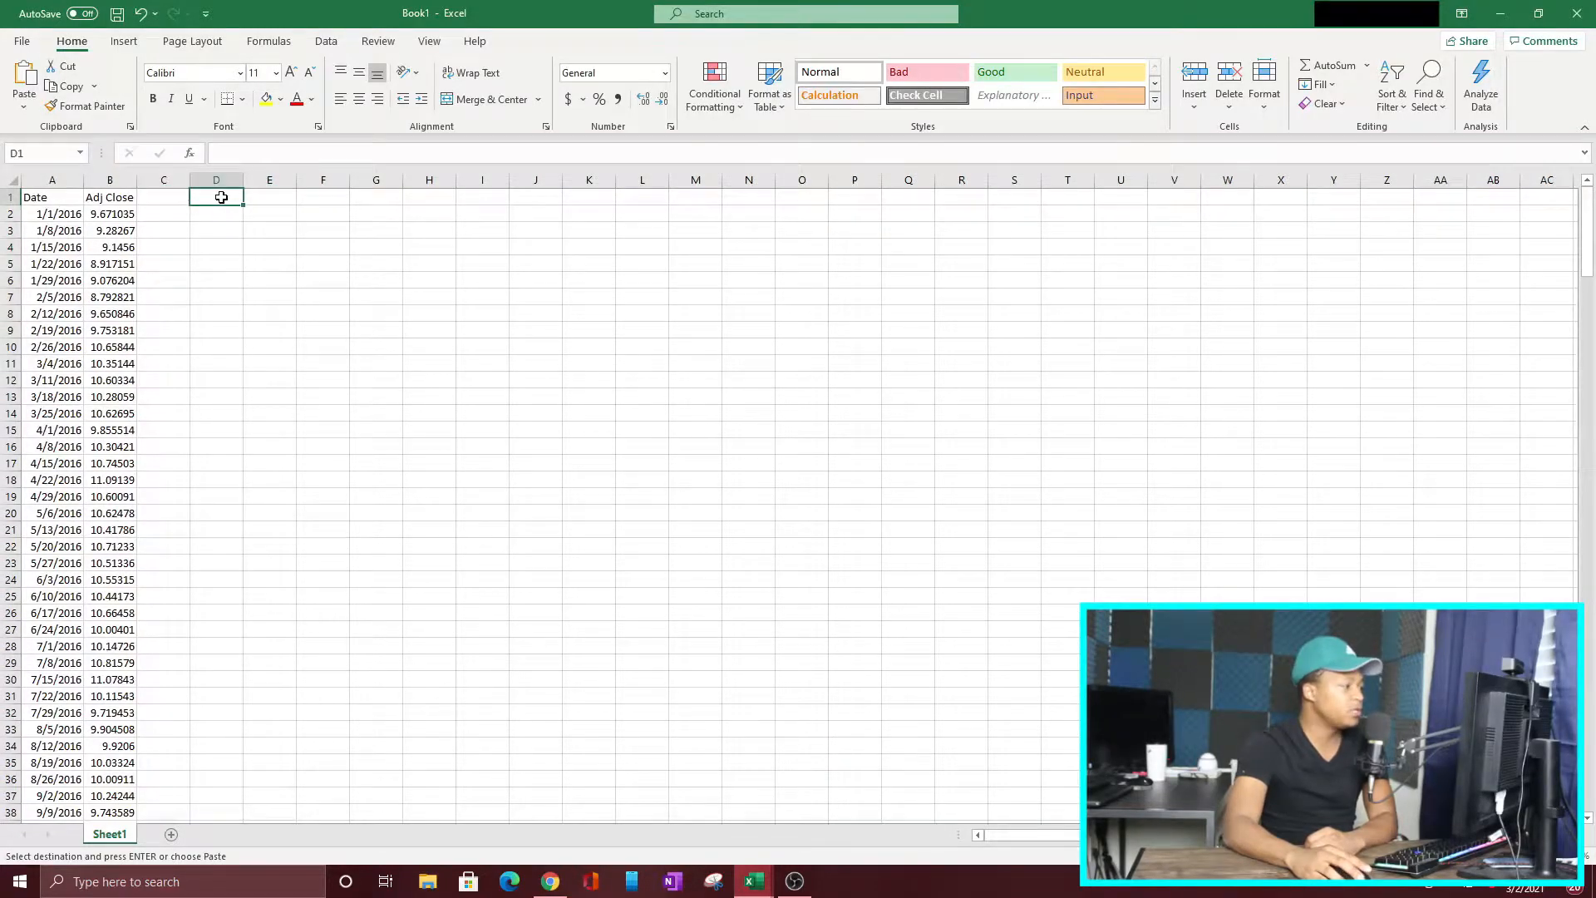
left_click(289, 283)
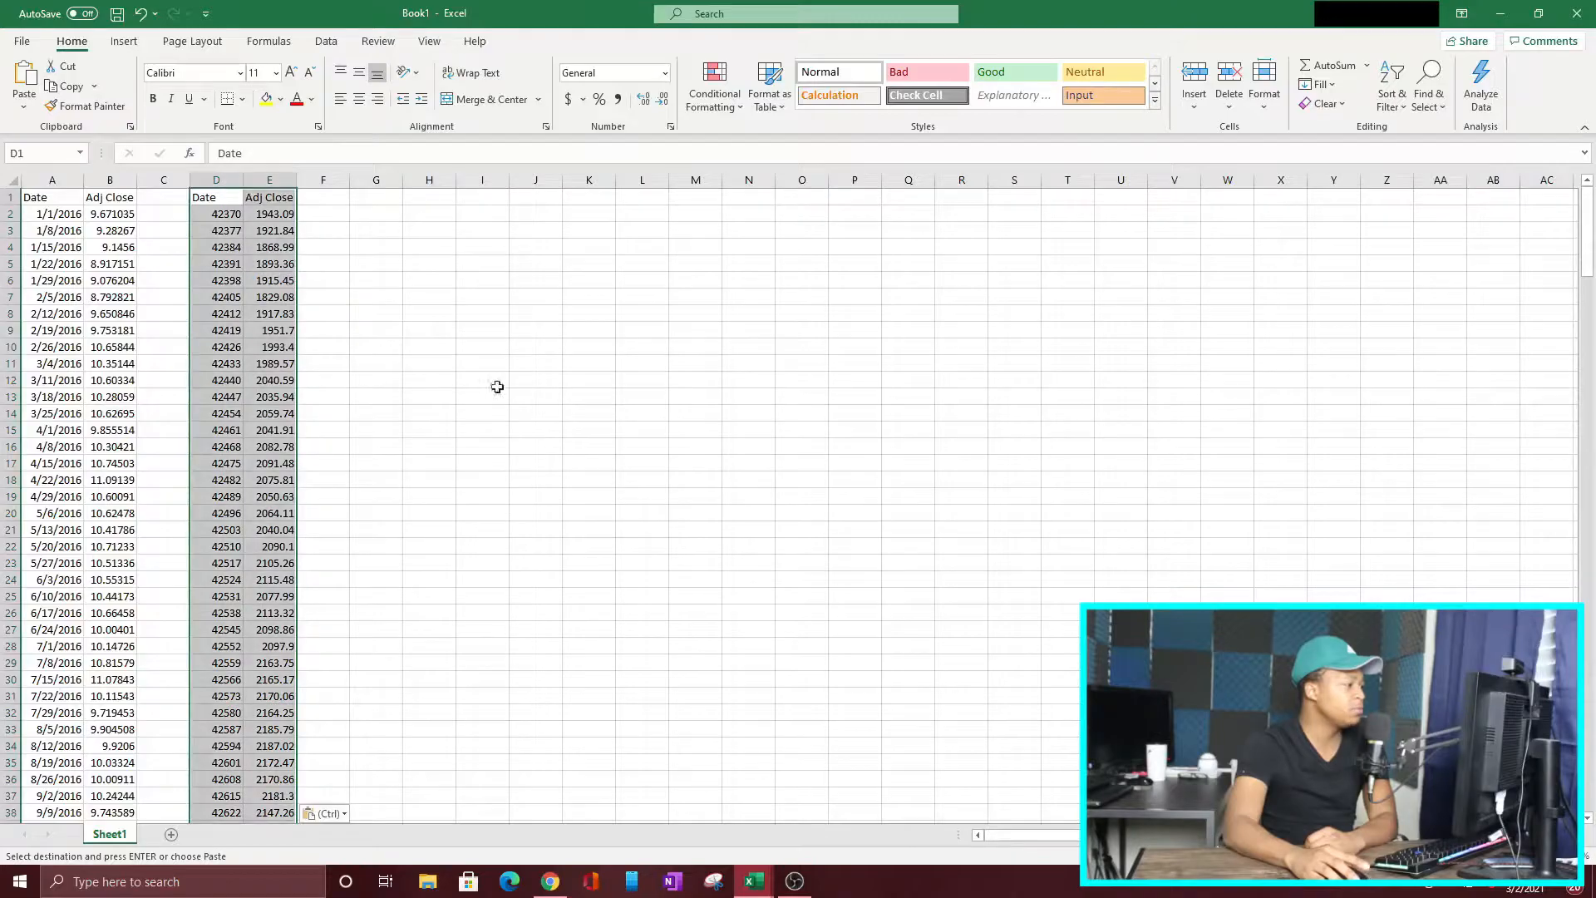
right_click(235, 200)
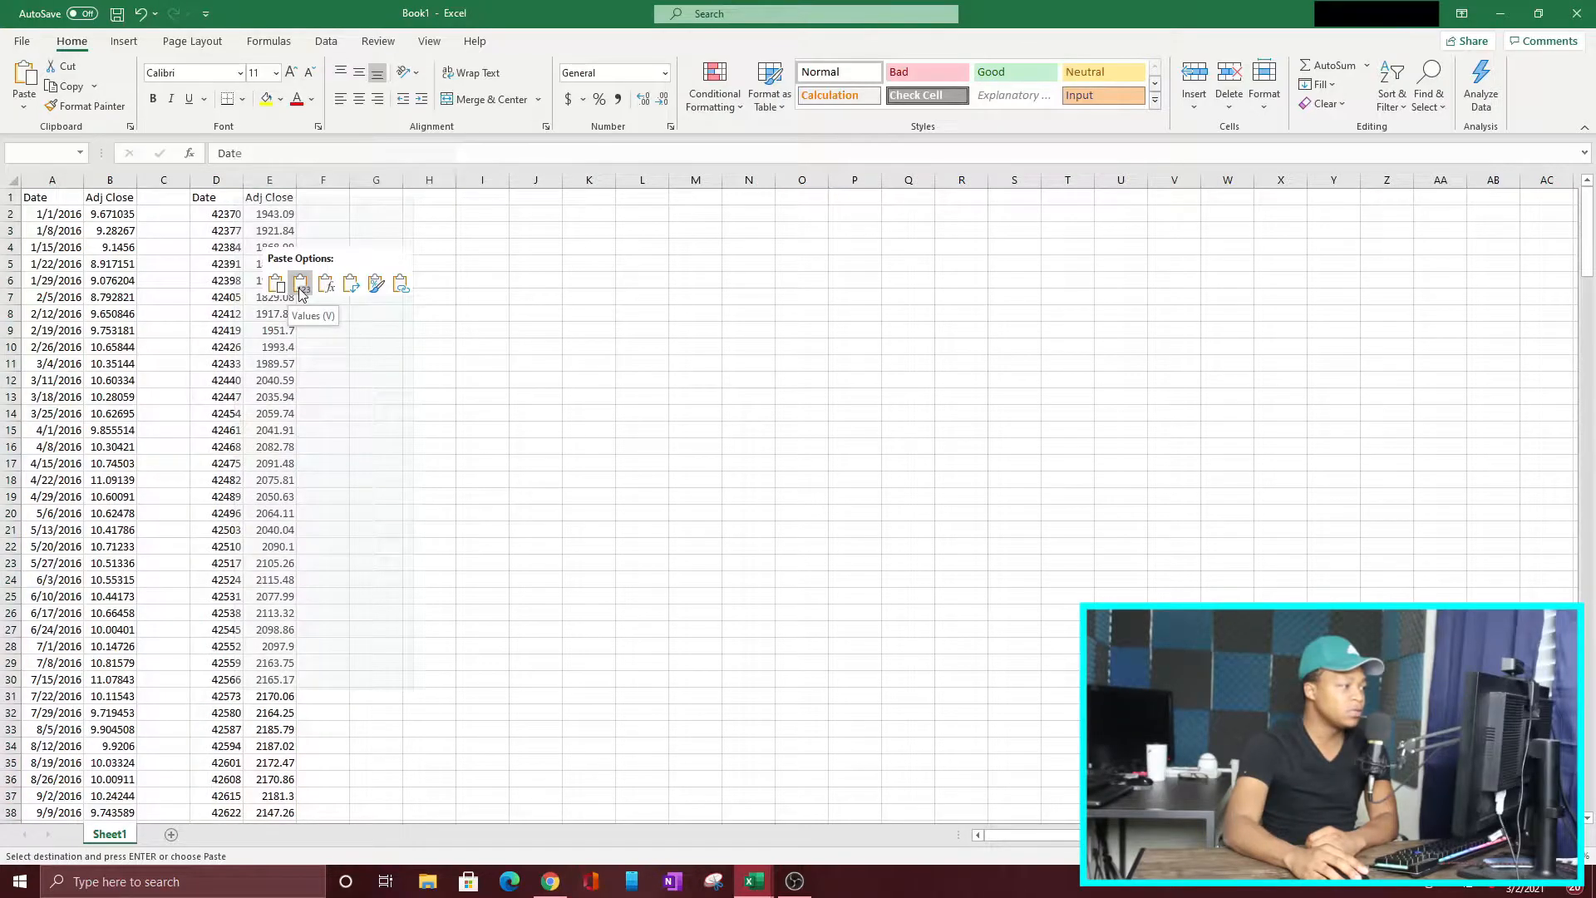
key("Escape")
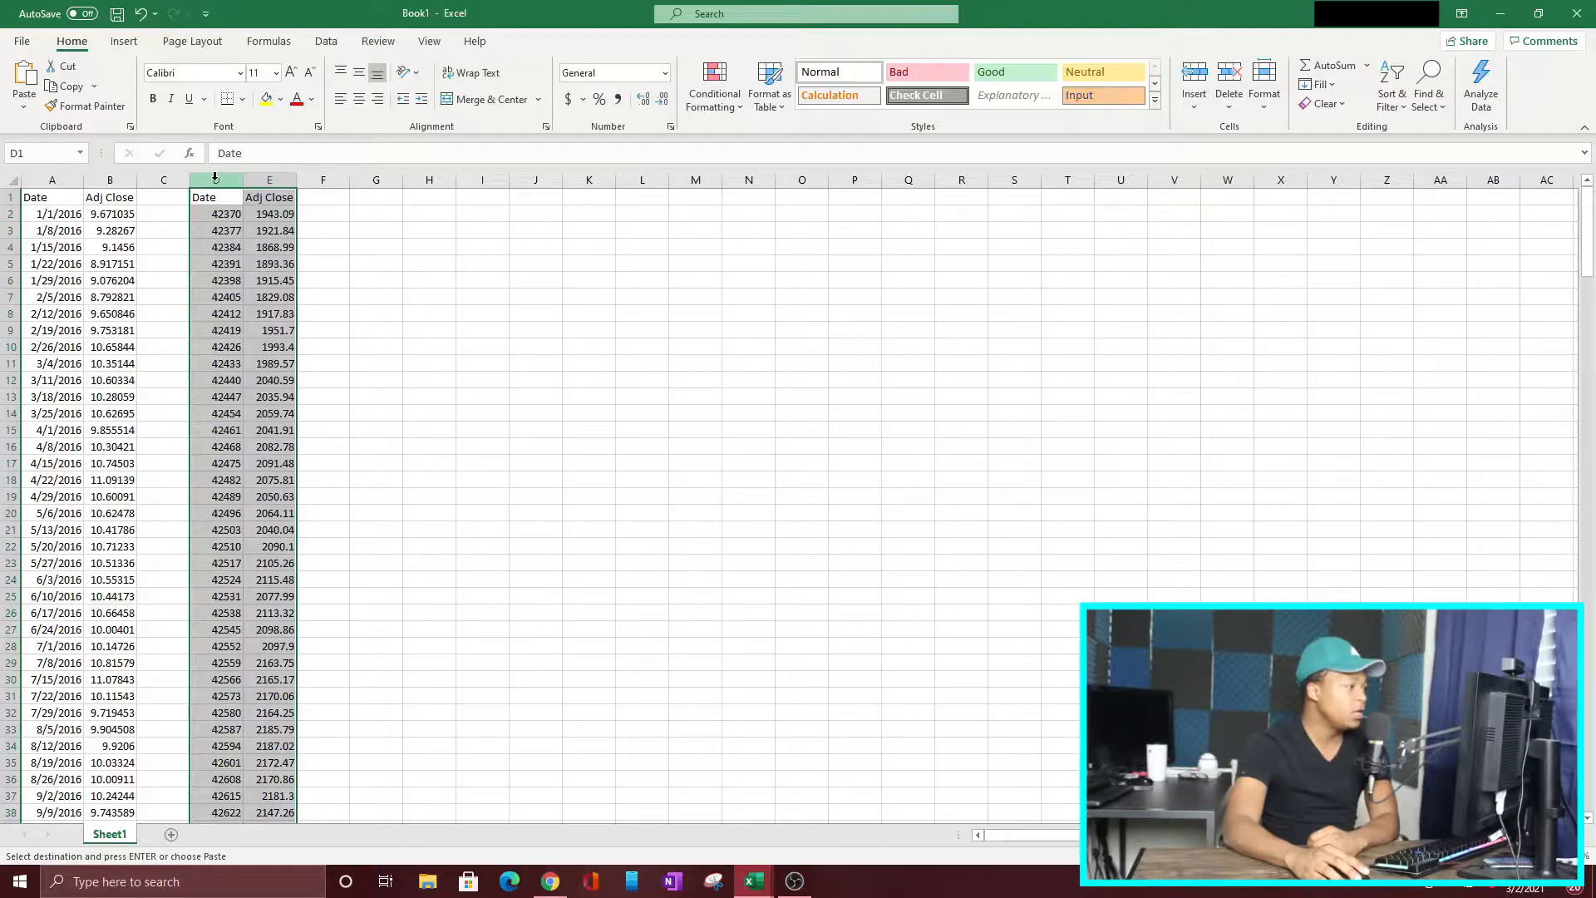
Step: Format the pasted S&P 500 date column D as Short Date
left_click(215, 177)
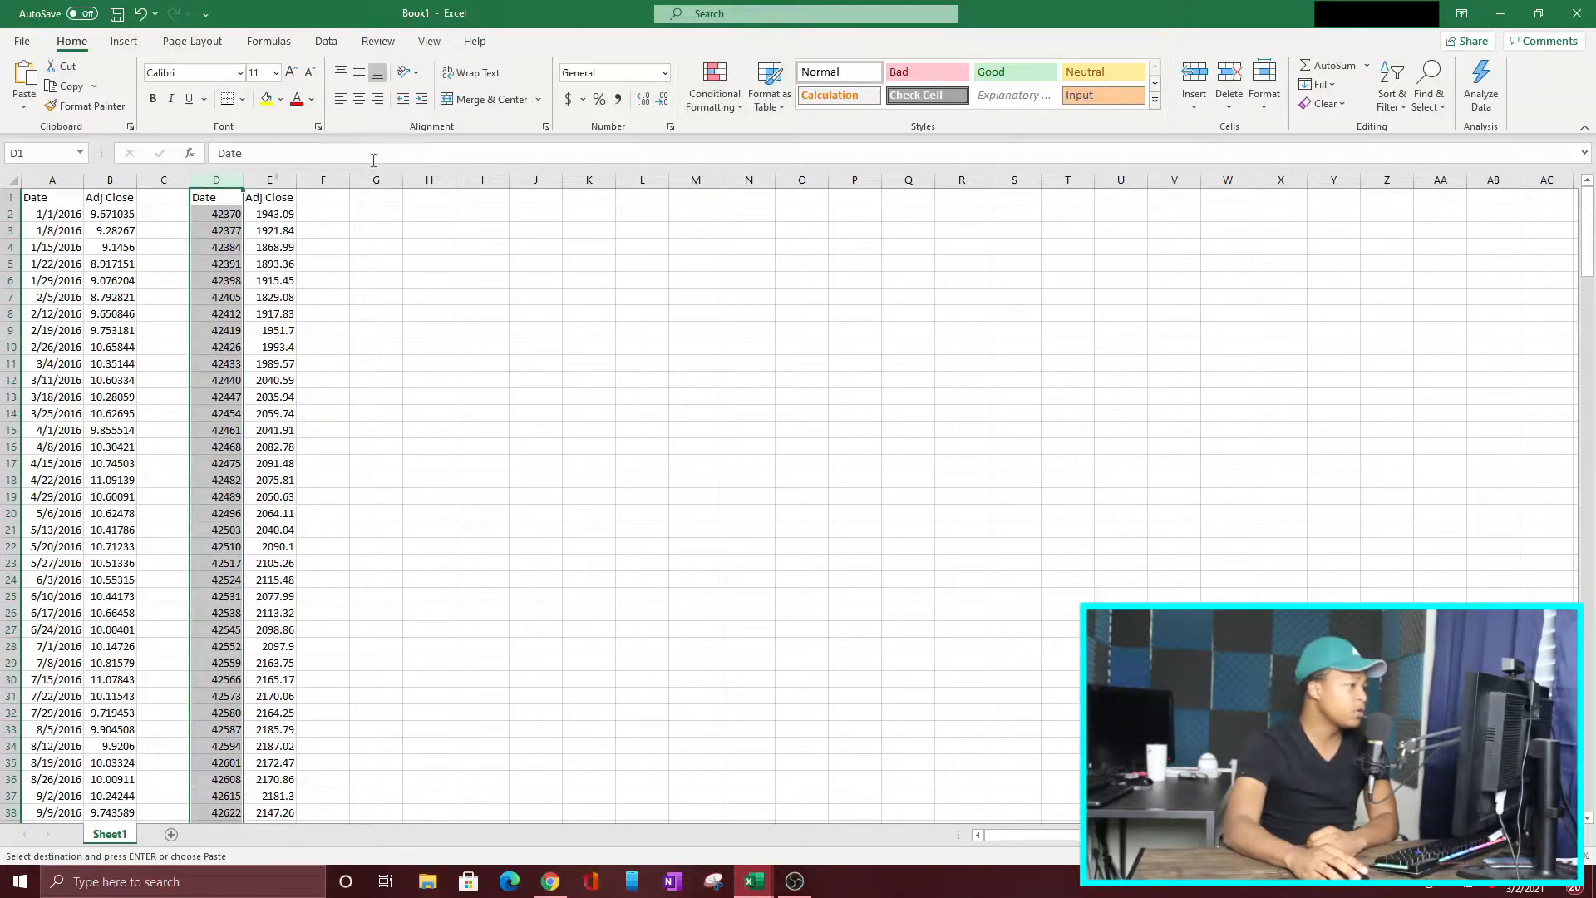
left_click(666, 77)
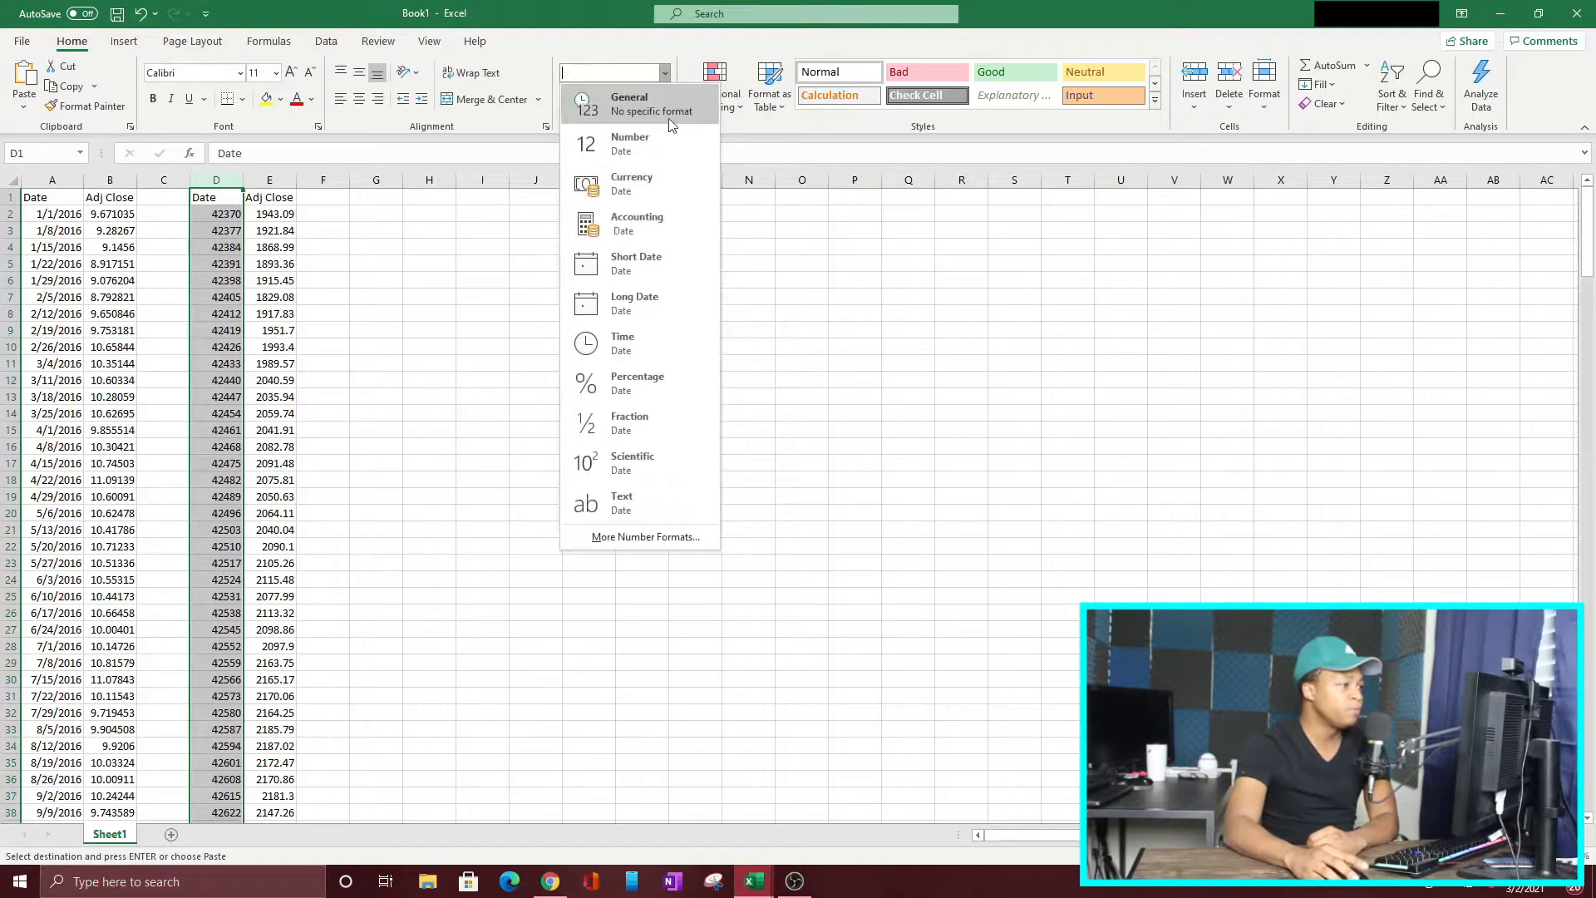
left_click(653, 267)
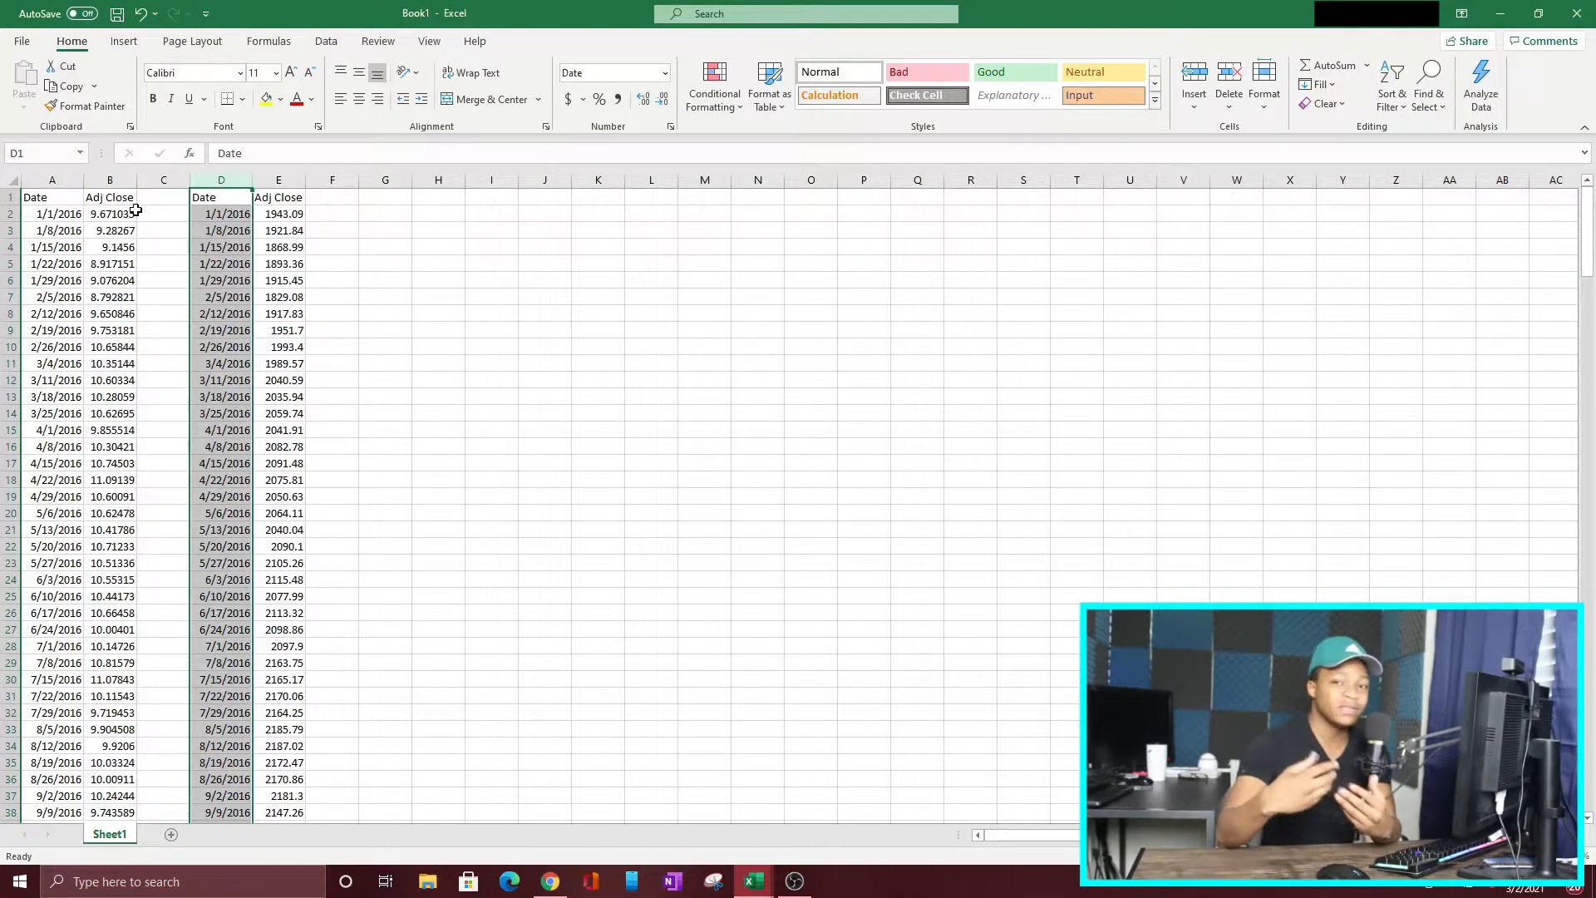
Step: Delete the duplicate S&P 500 Date column D, keeping its Adj Close column
right_click(223, 178)
left_click(280, 330)
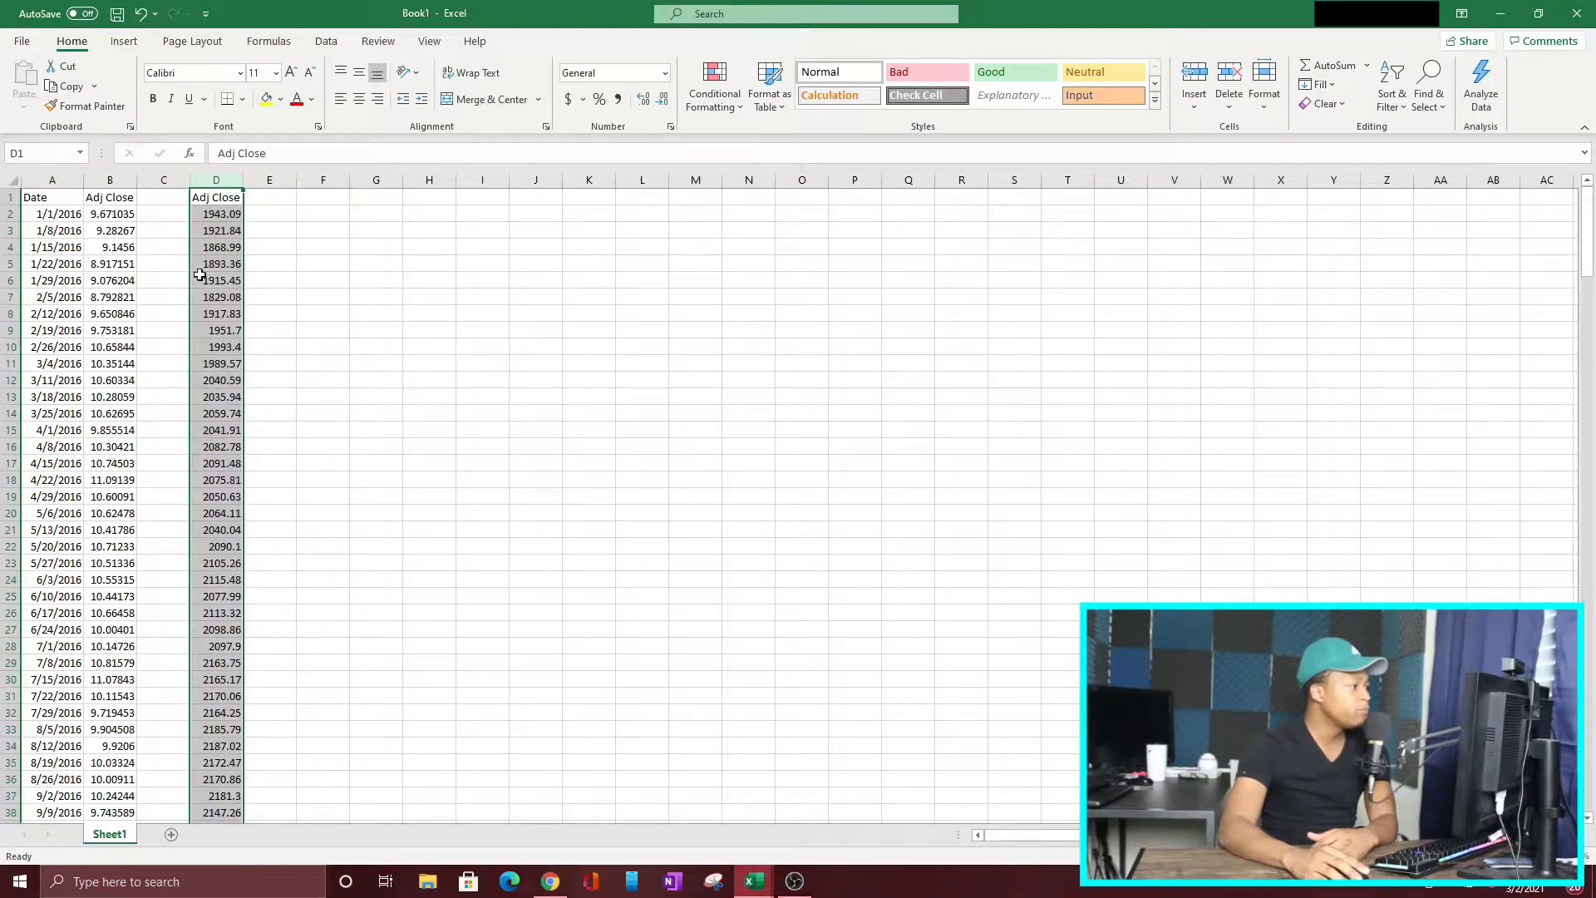
left_click(279, 264)
Step: Rename the header in B1 to "F - Adj Close" and the one in D1 to "S&P500 - Adj Close"
left_click(109, 197)
left_click(325, 152)
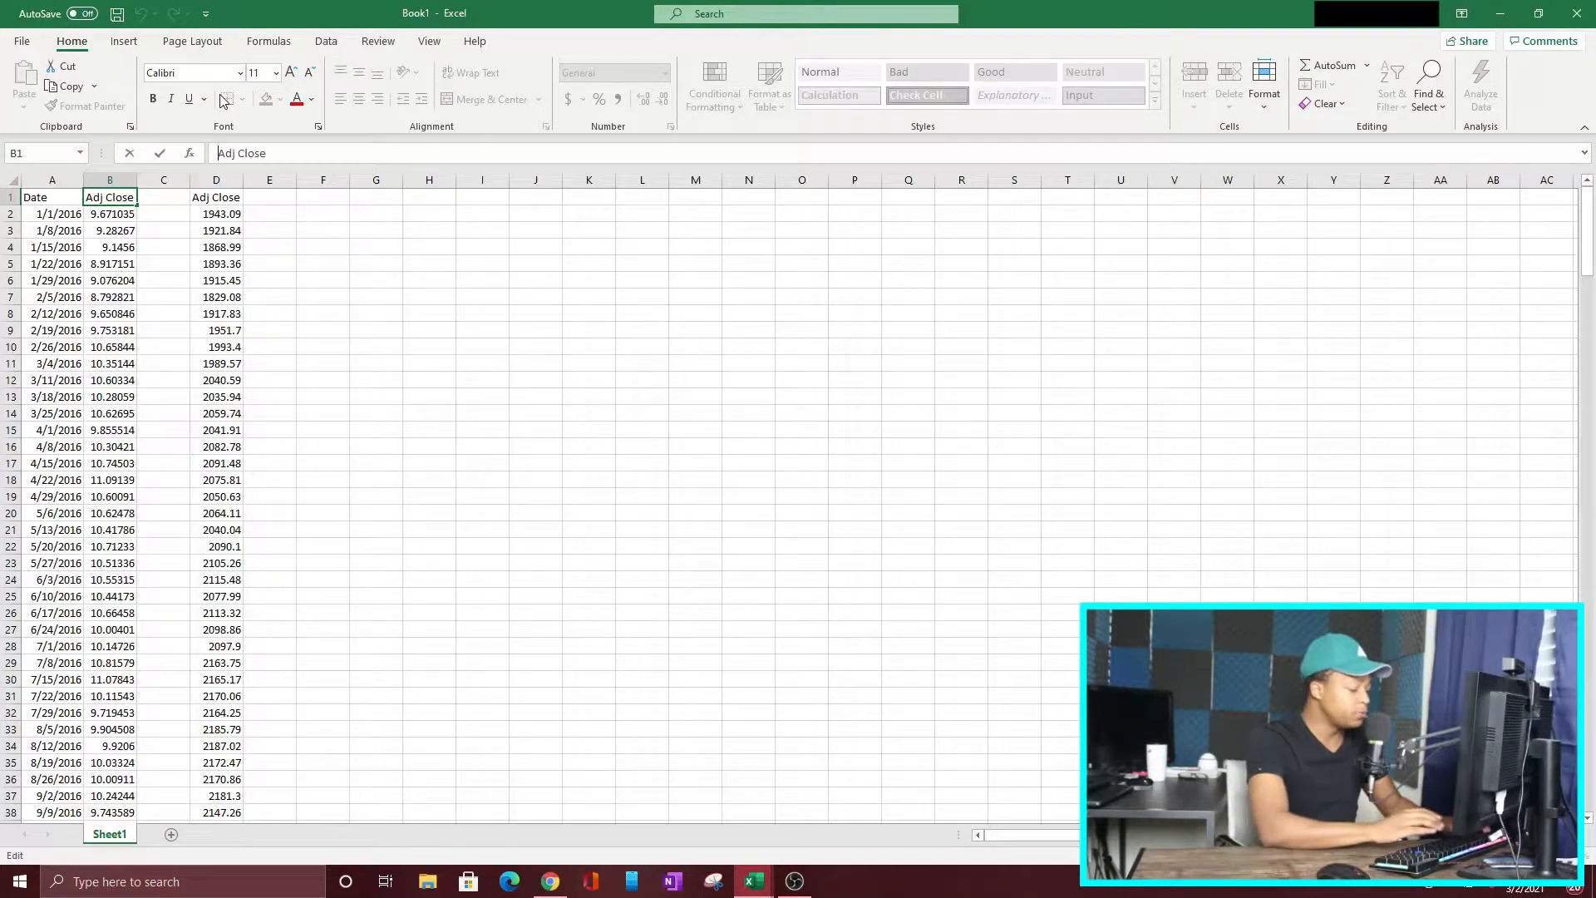
type("F -")
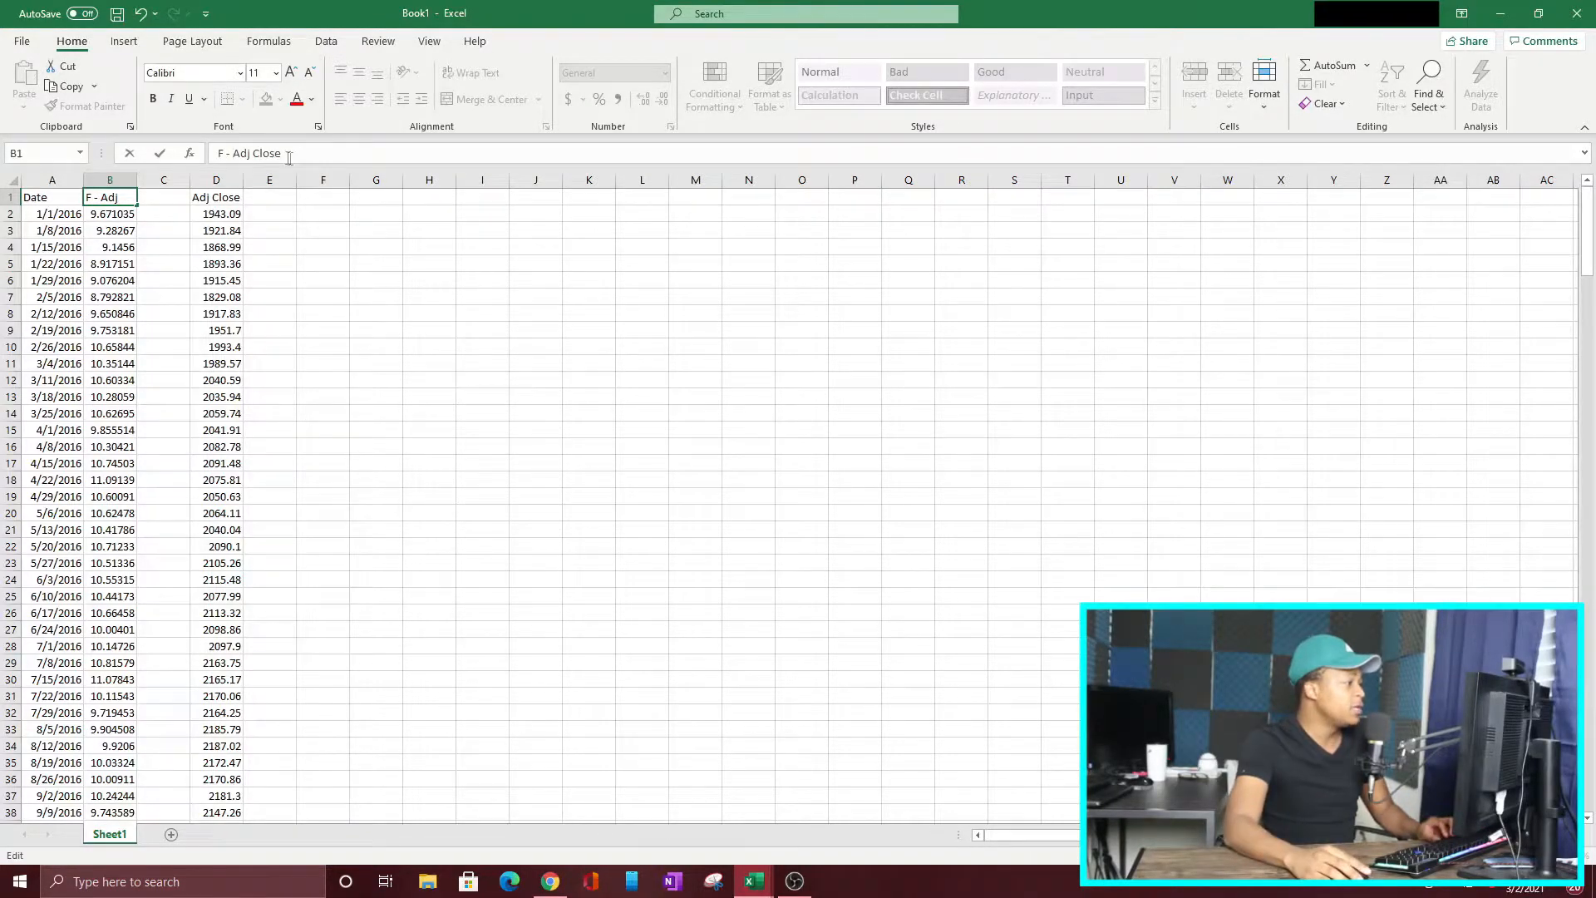
left_click(209, 198)
left_click(219, 155)
type("S&P500 -")
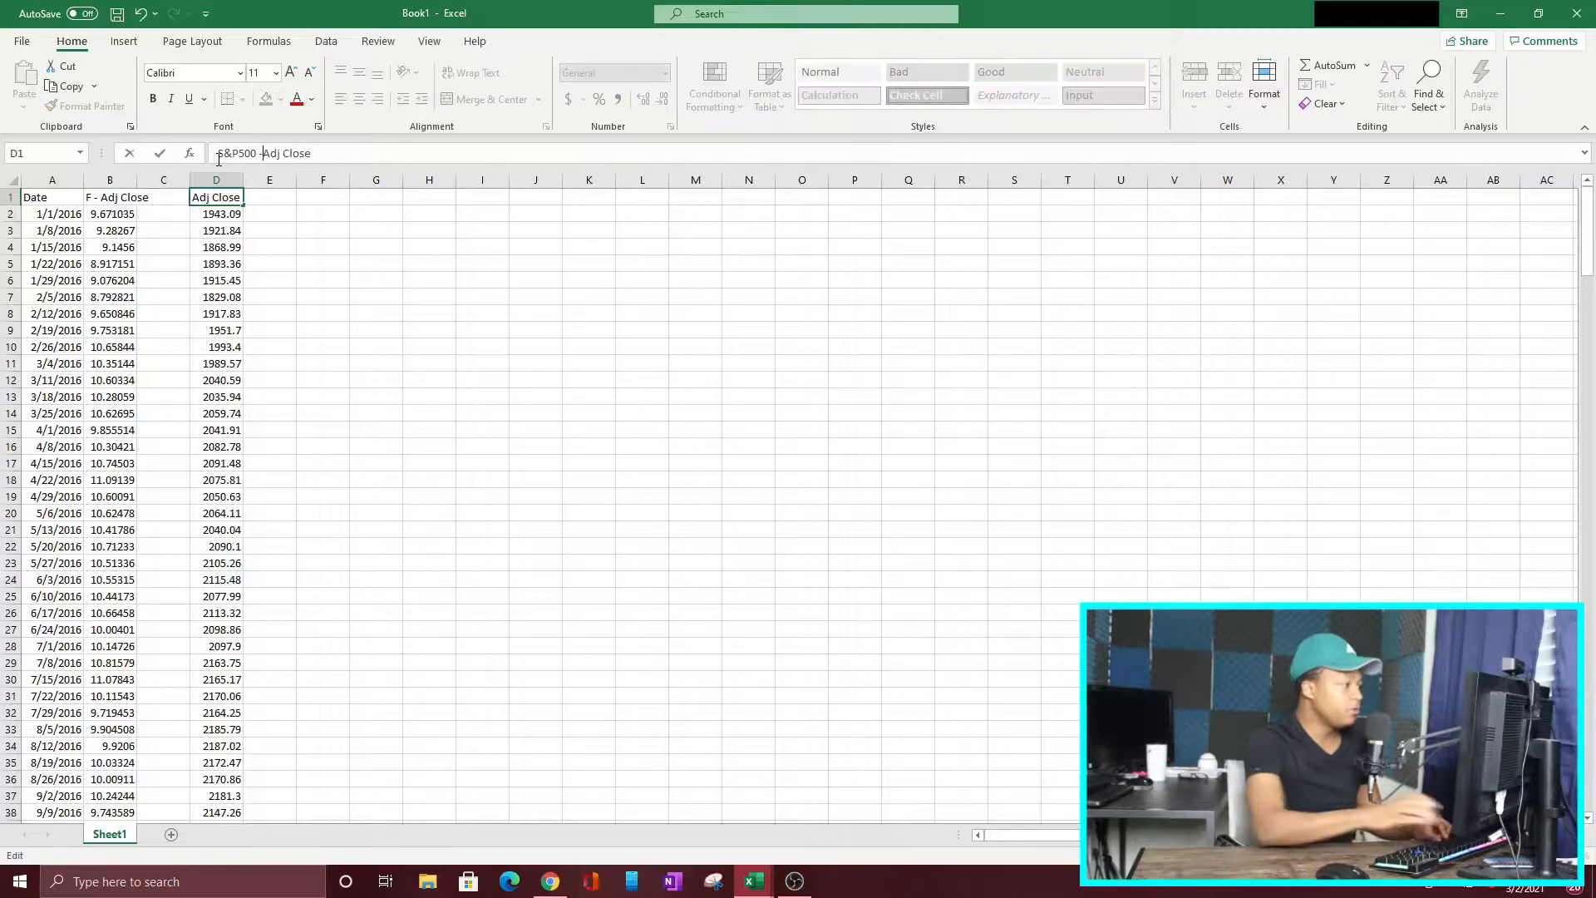
left_click(478, 247)
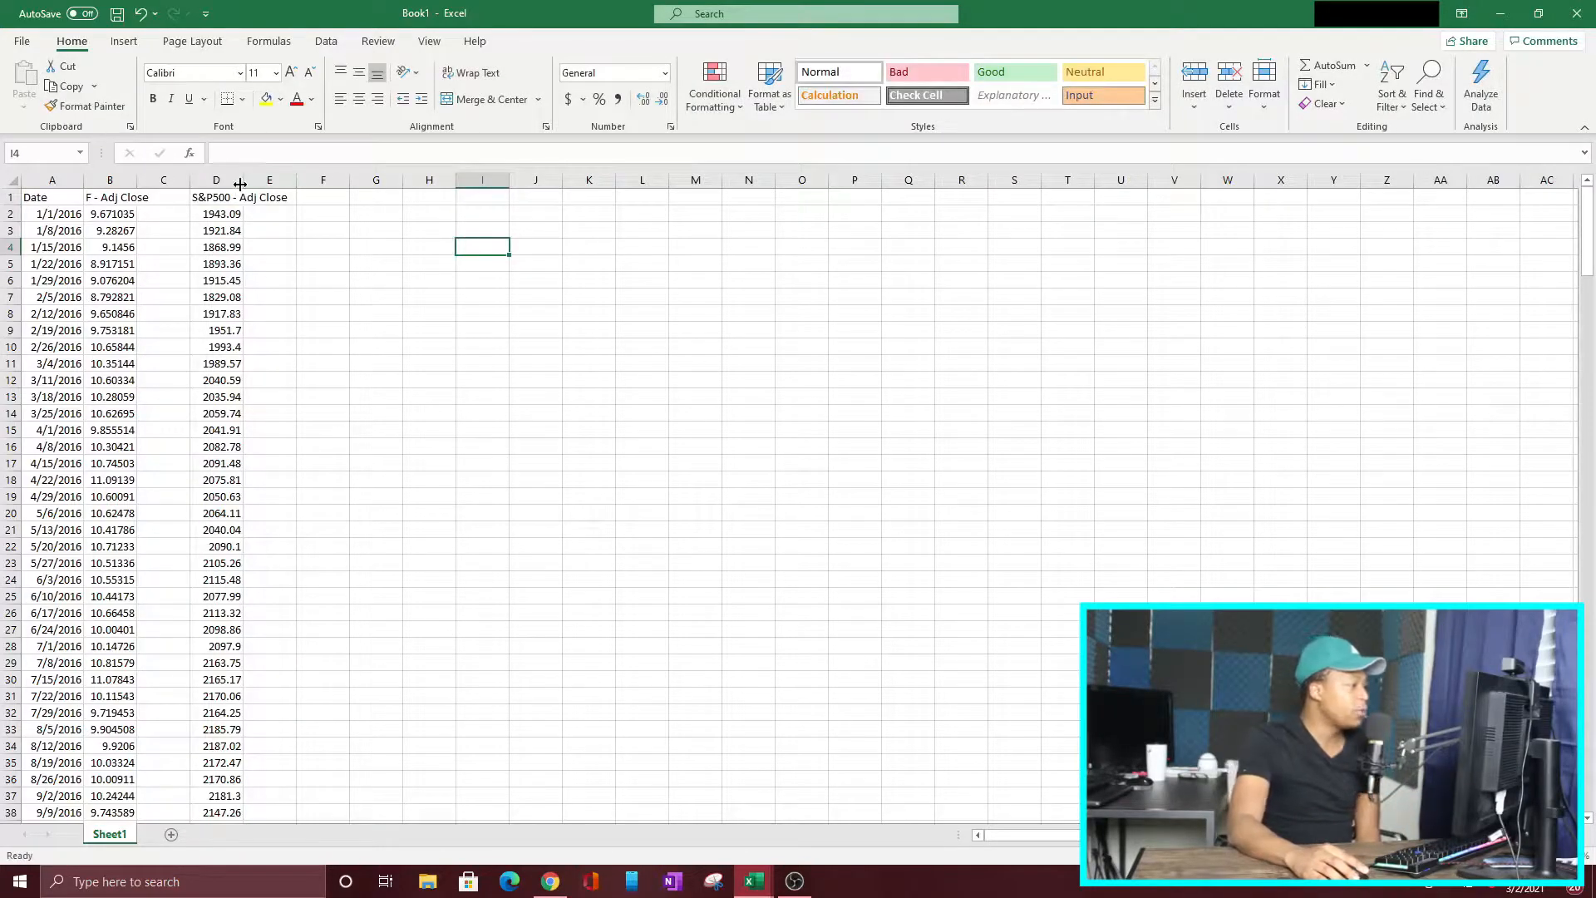
Step: Autofit columns D and B to their contents and narrow the empty column C into a thin spacer
double_click(240, 182)
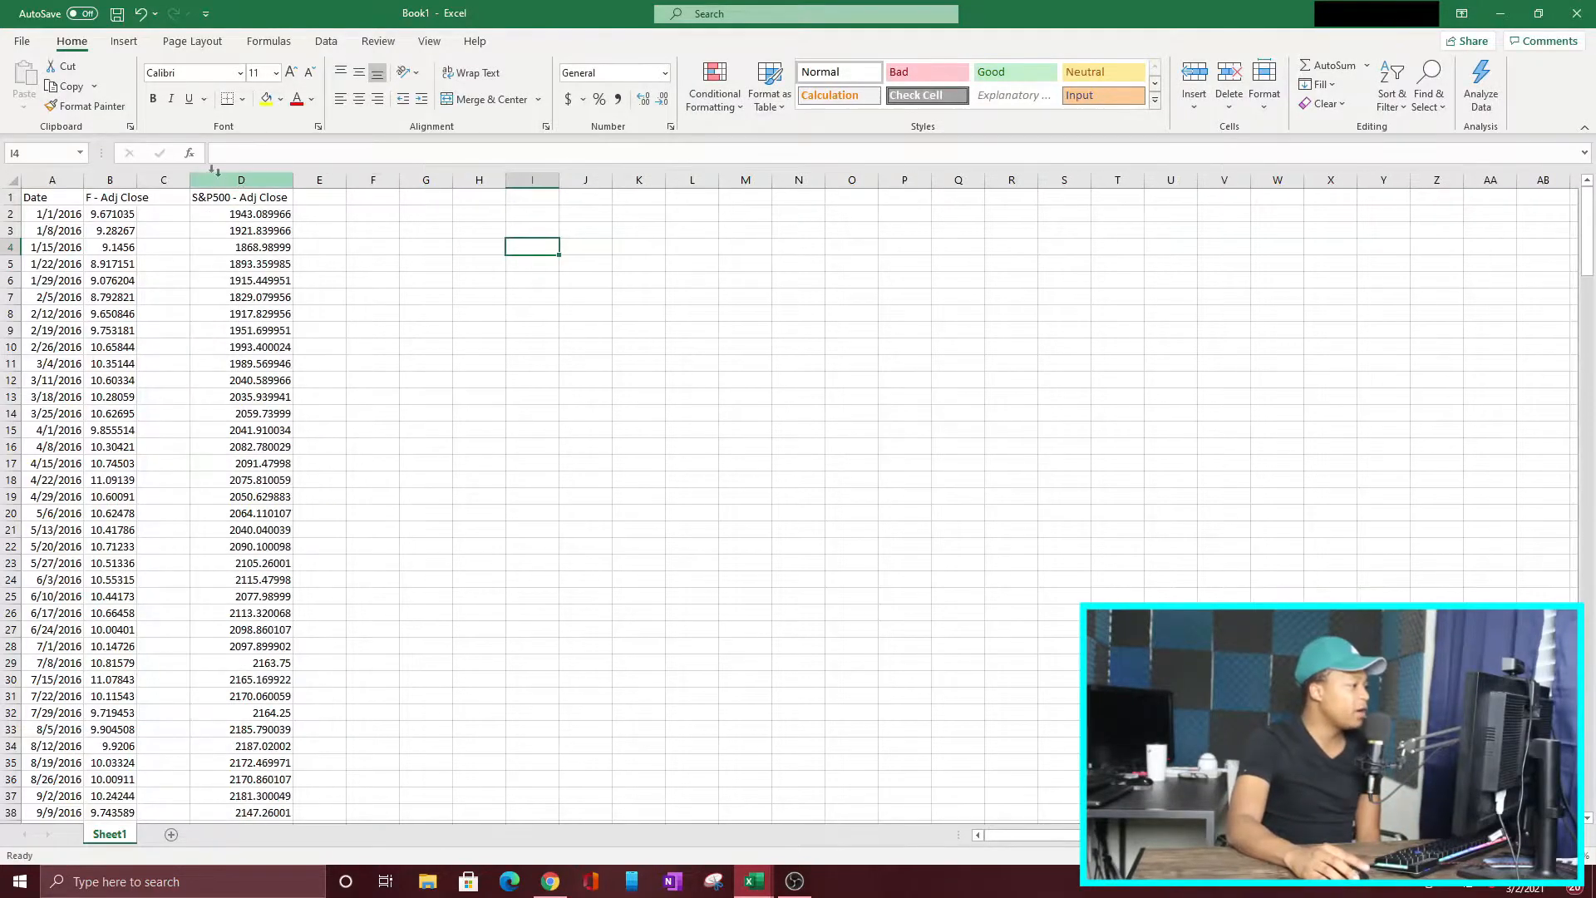
double_click(137, 177)
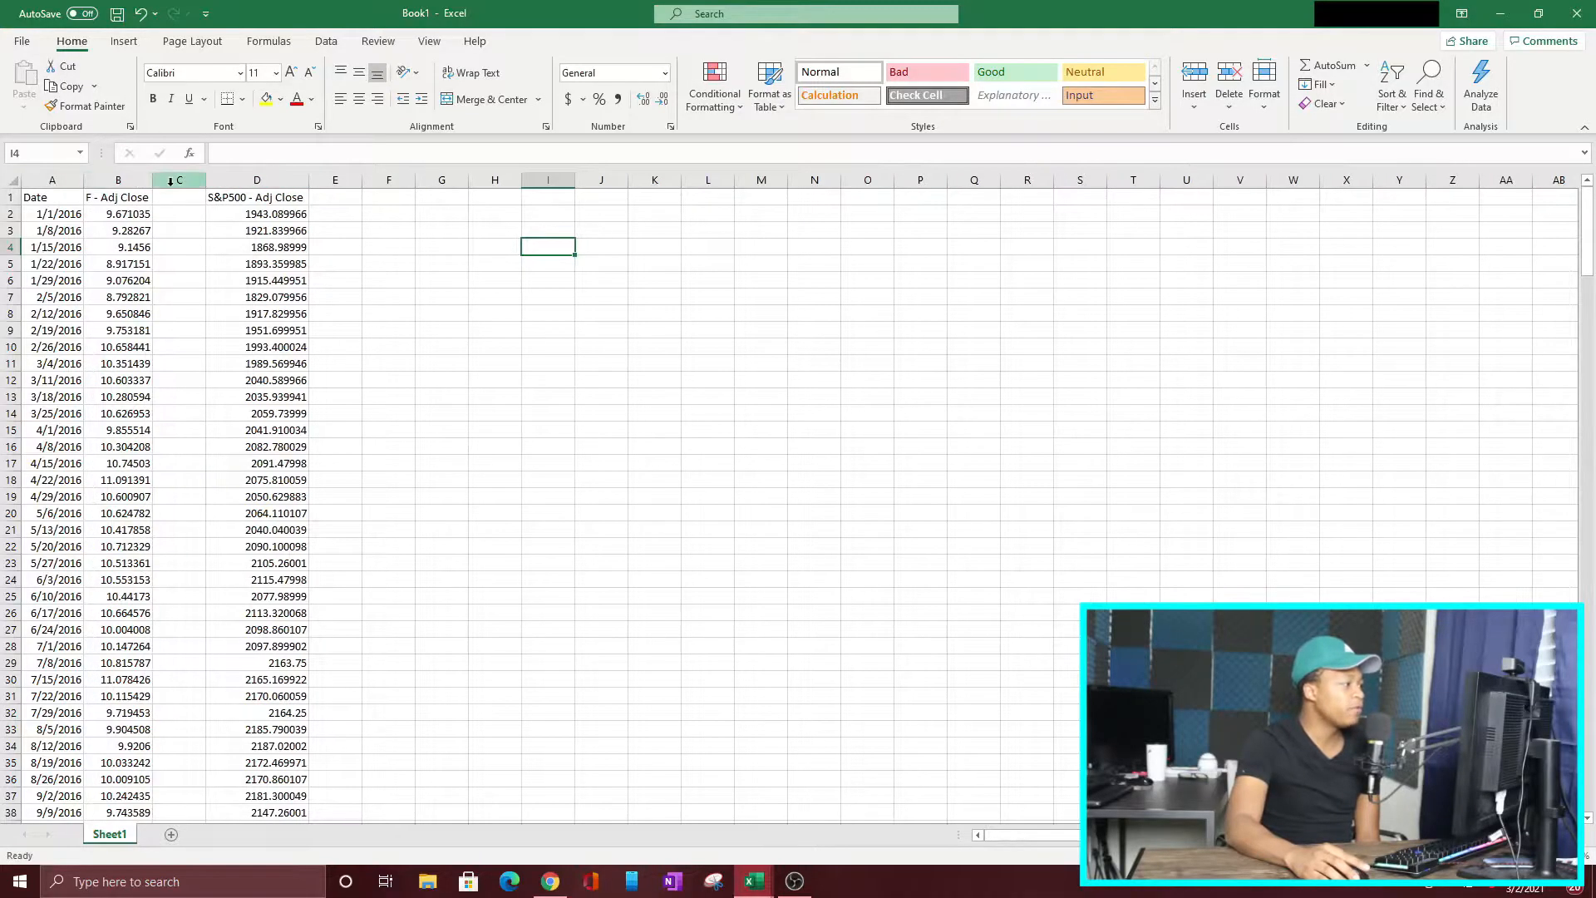
left_click_drag(206, 177, 167, 171)
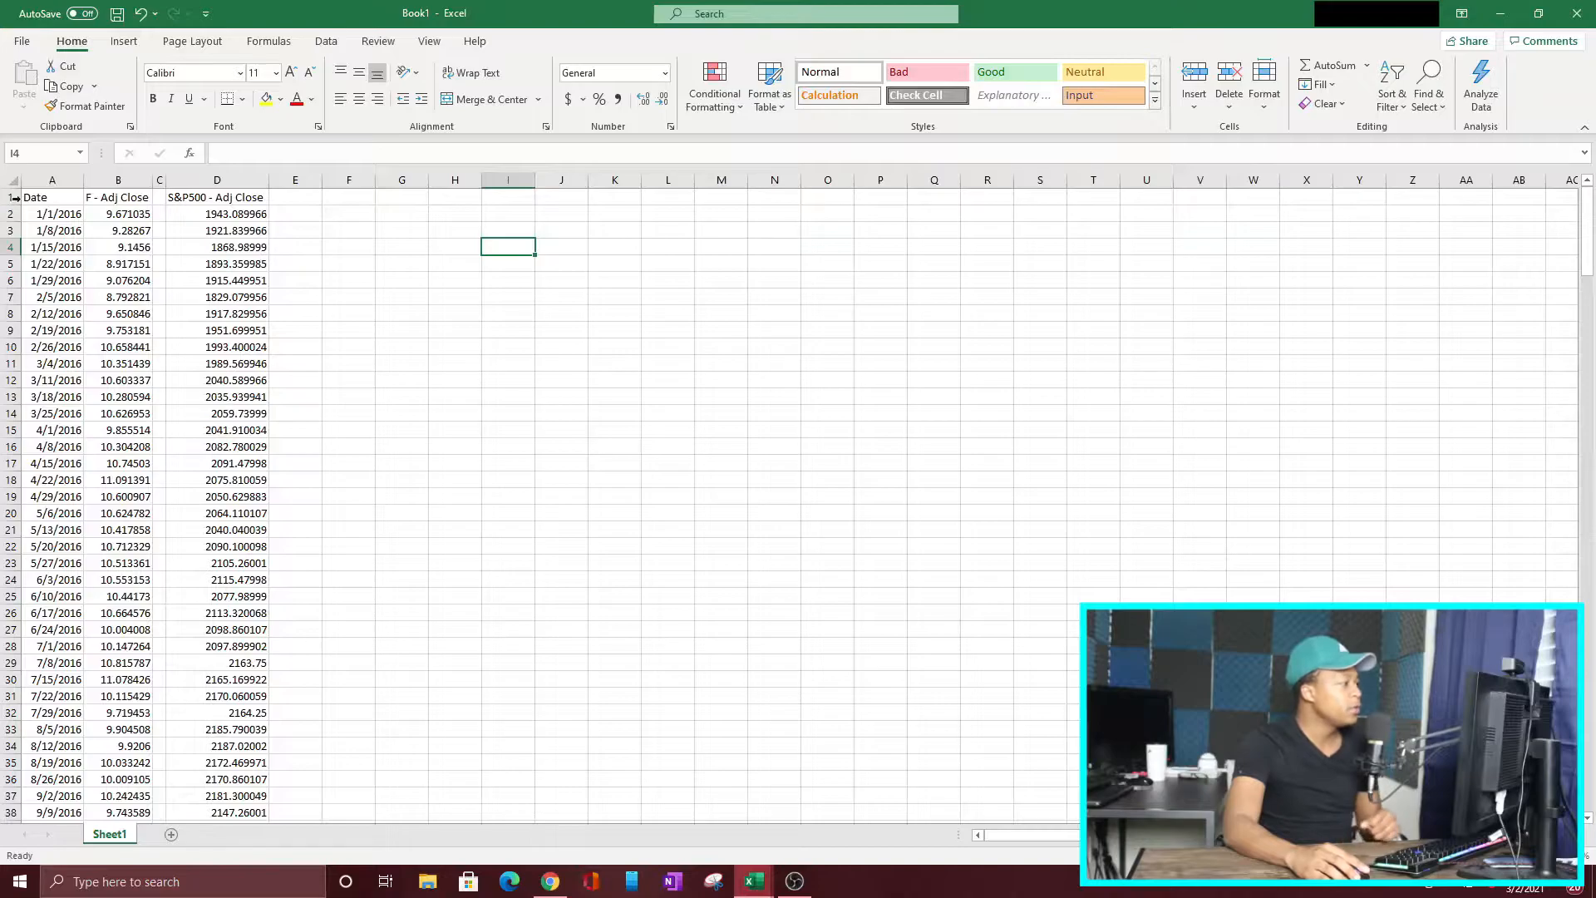
Step: Fill the header cells A1:D1 with light green
left_click_drag(33, 196, 204, 198)
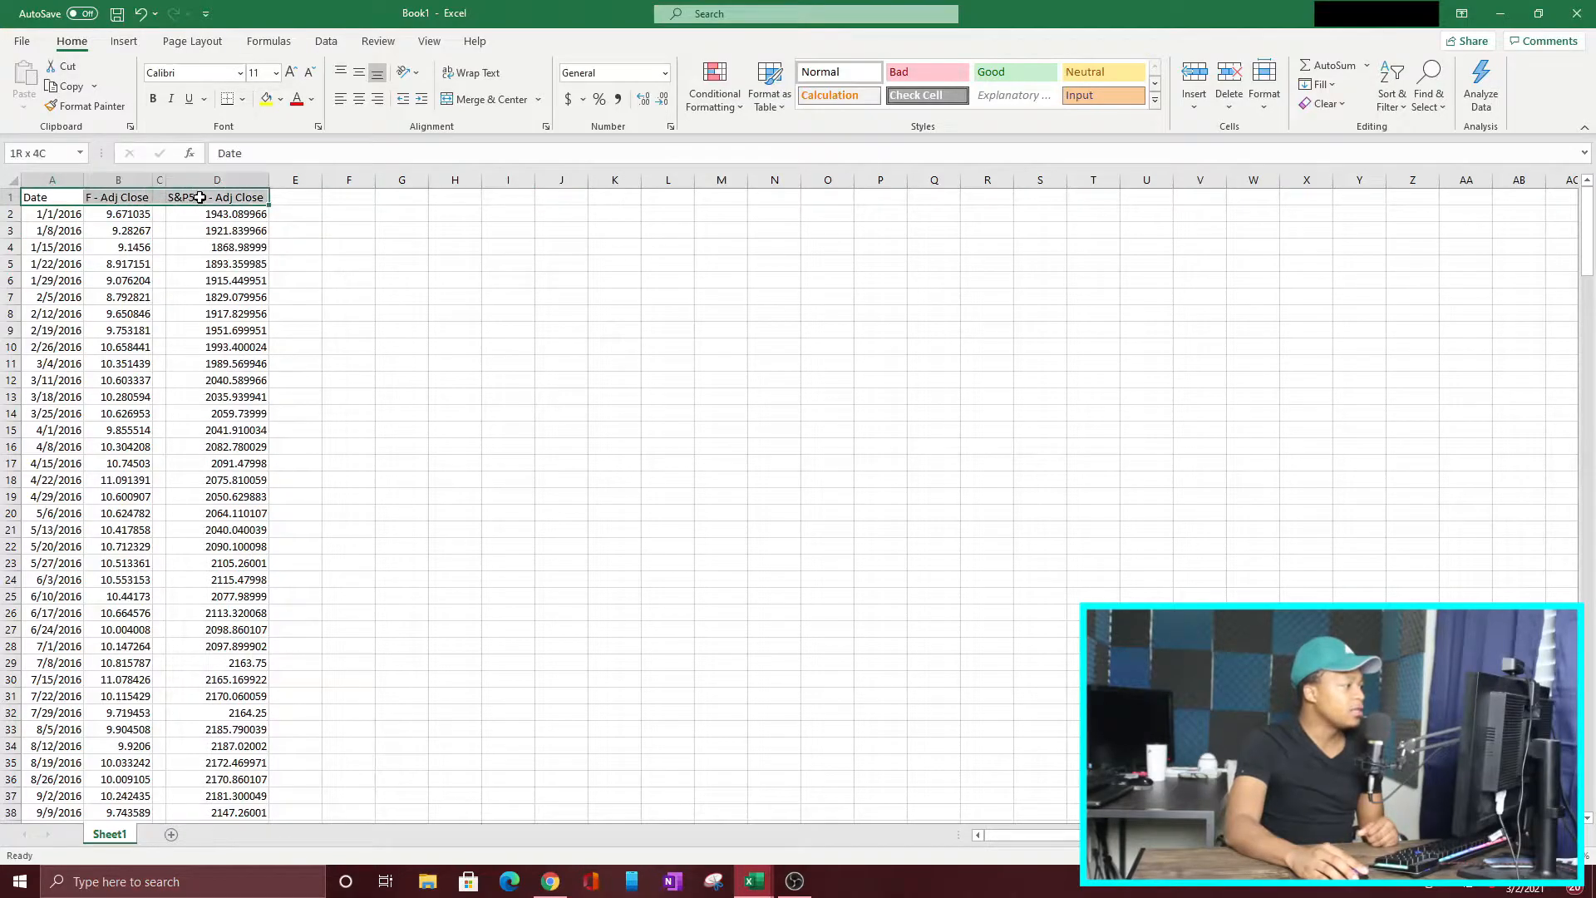
left_click(282, 106)
left_click(323, 259)
left_click(402, 297)
left_click(335, 216)
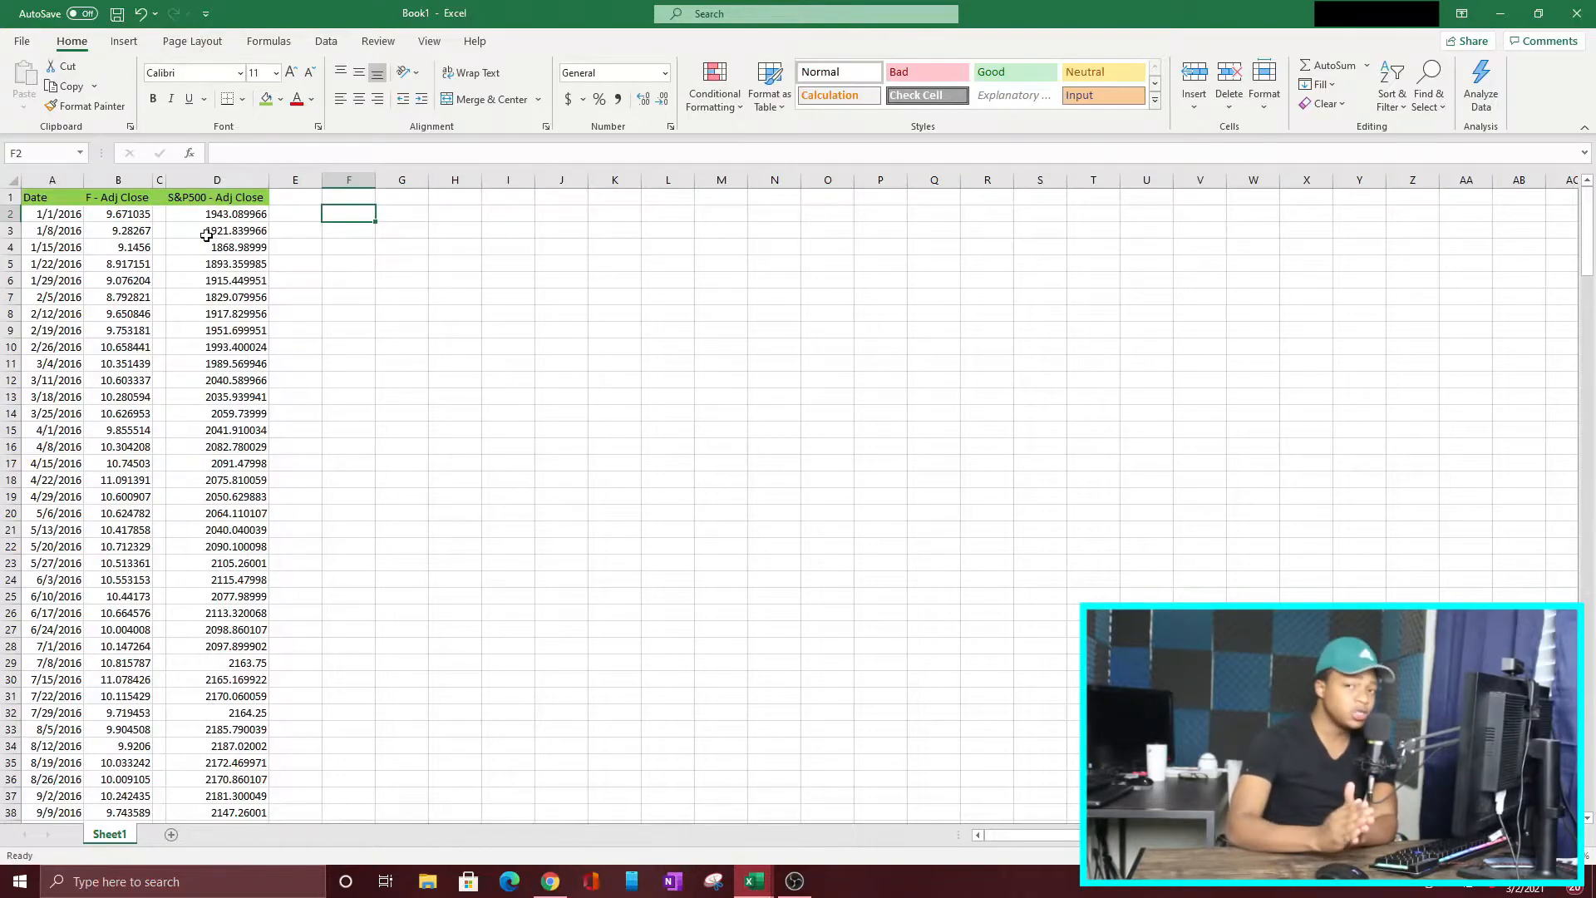
Step: Examine Ford's consecutive weekly adjusted closes in B2:B5 to see which pairs of prices the return calculation compares
left_click(122, 216)
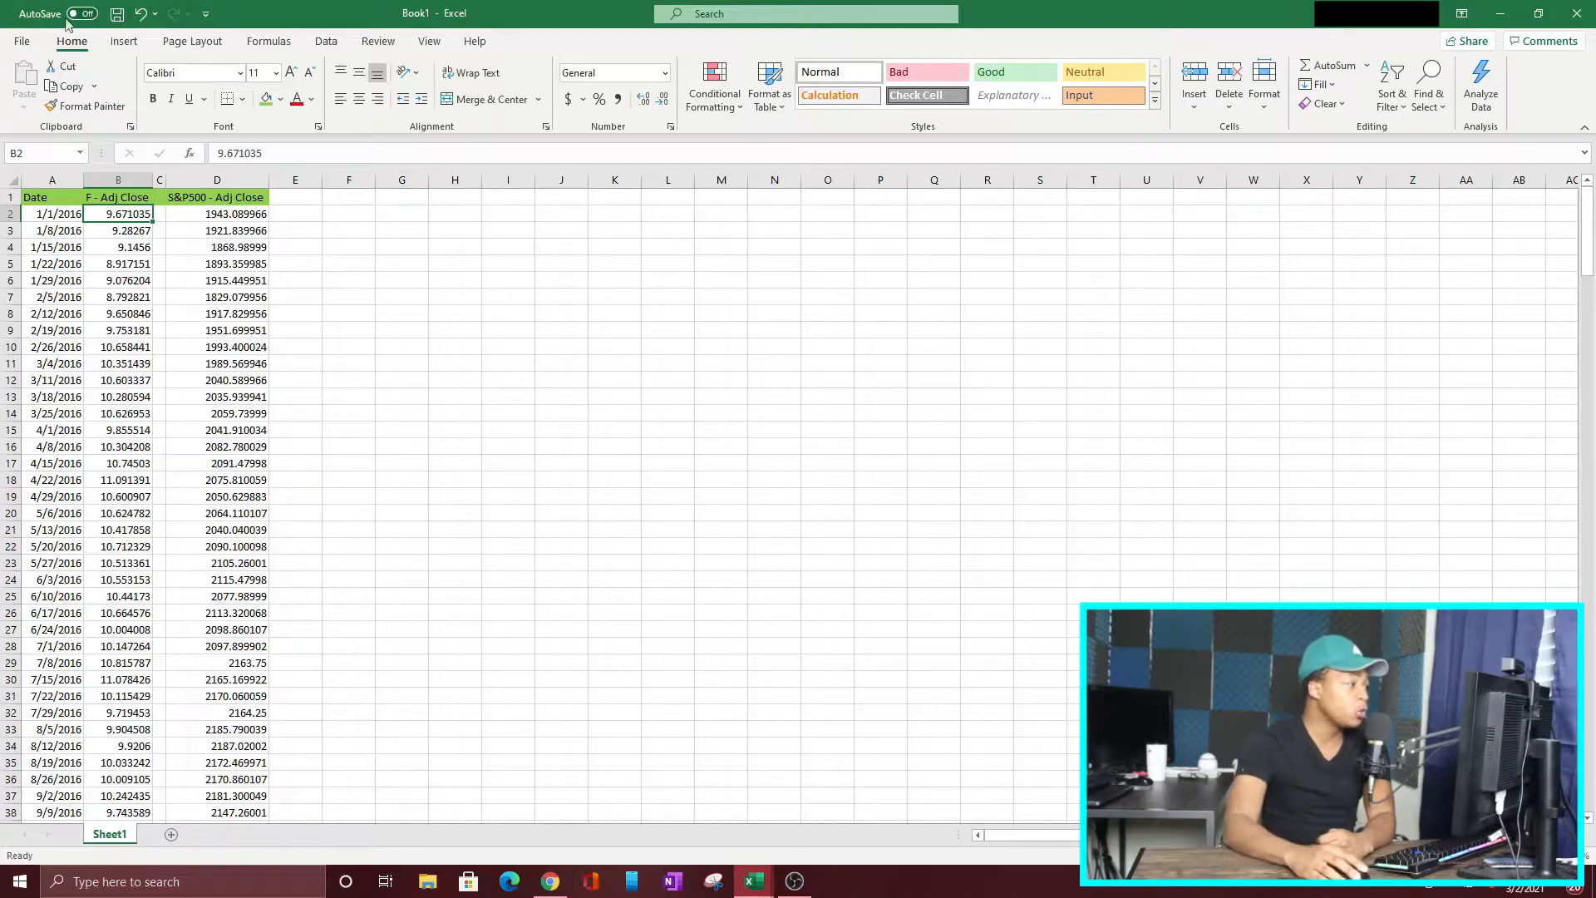
left_click(111, 234)
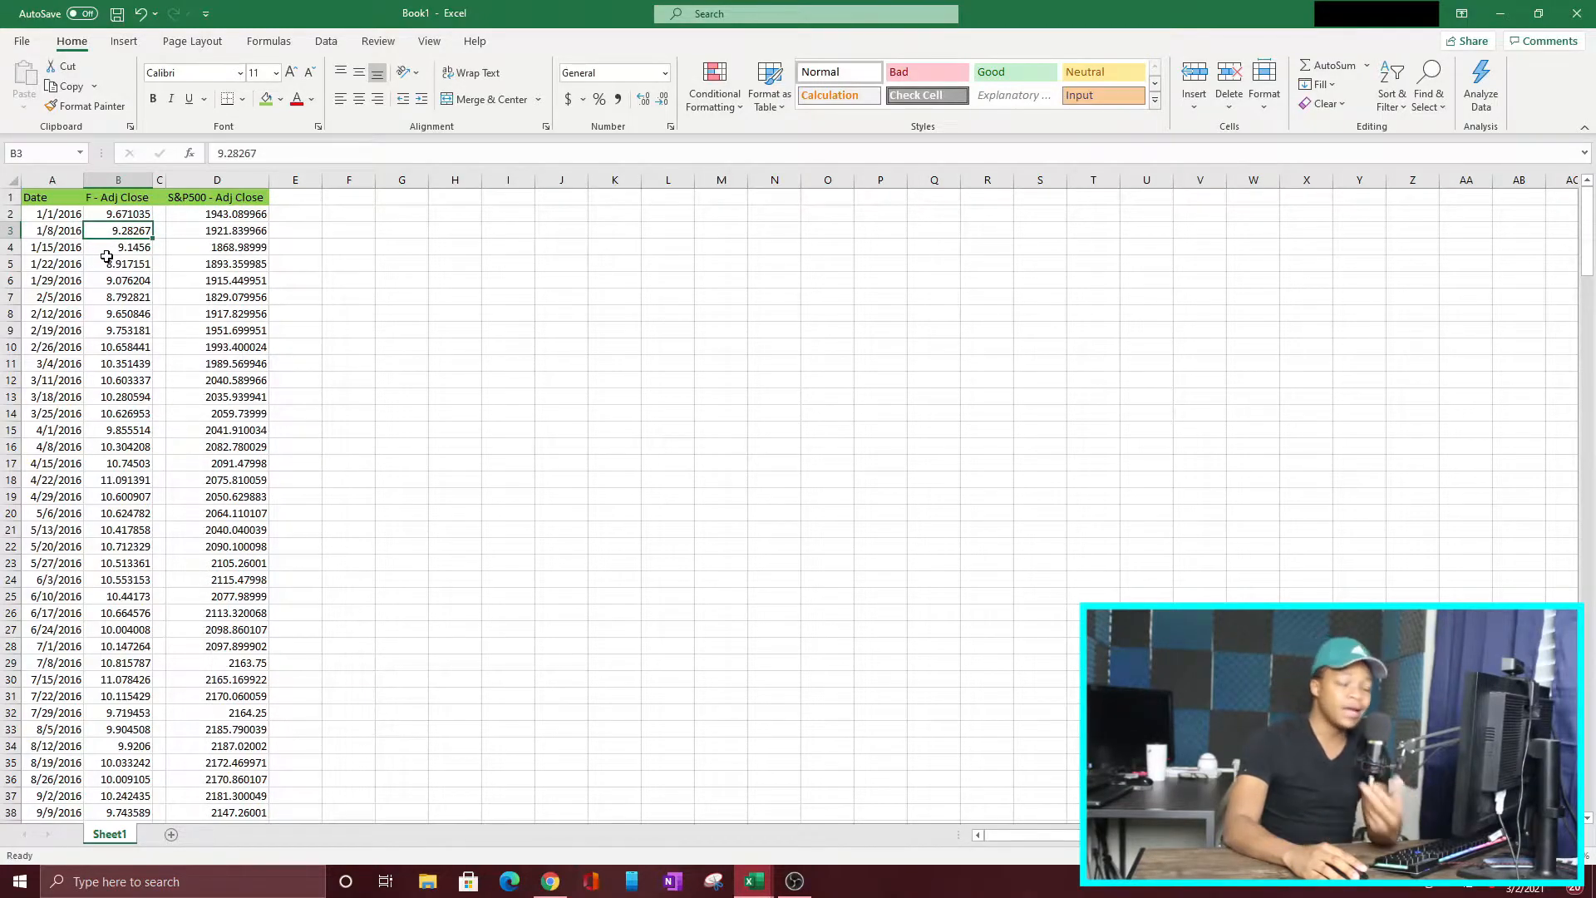
left_click(120, 213)
left_click(121, 231)
left_click(121, 248)
left_click(120, 264)
left_click(119, 231)
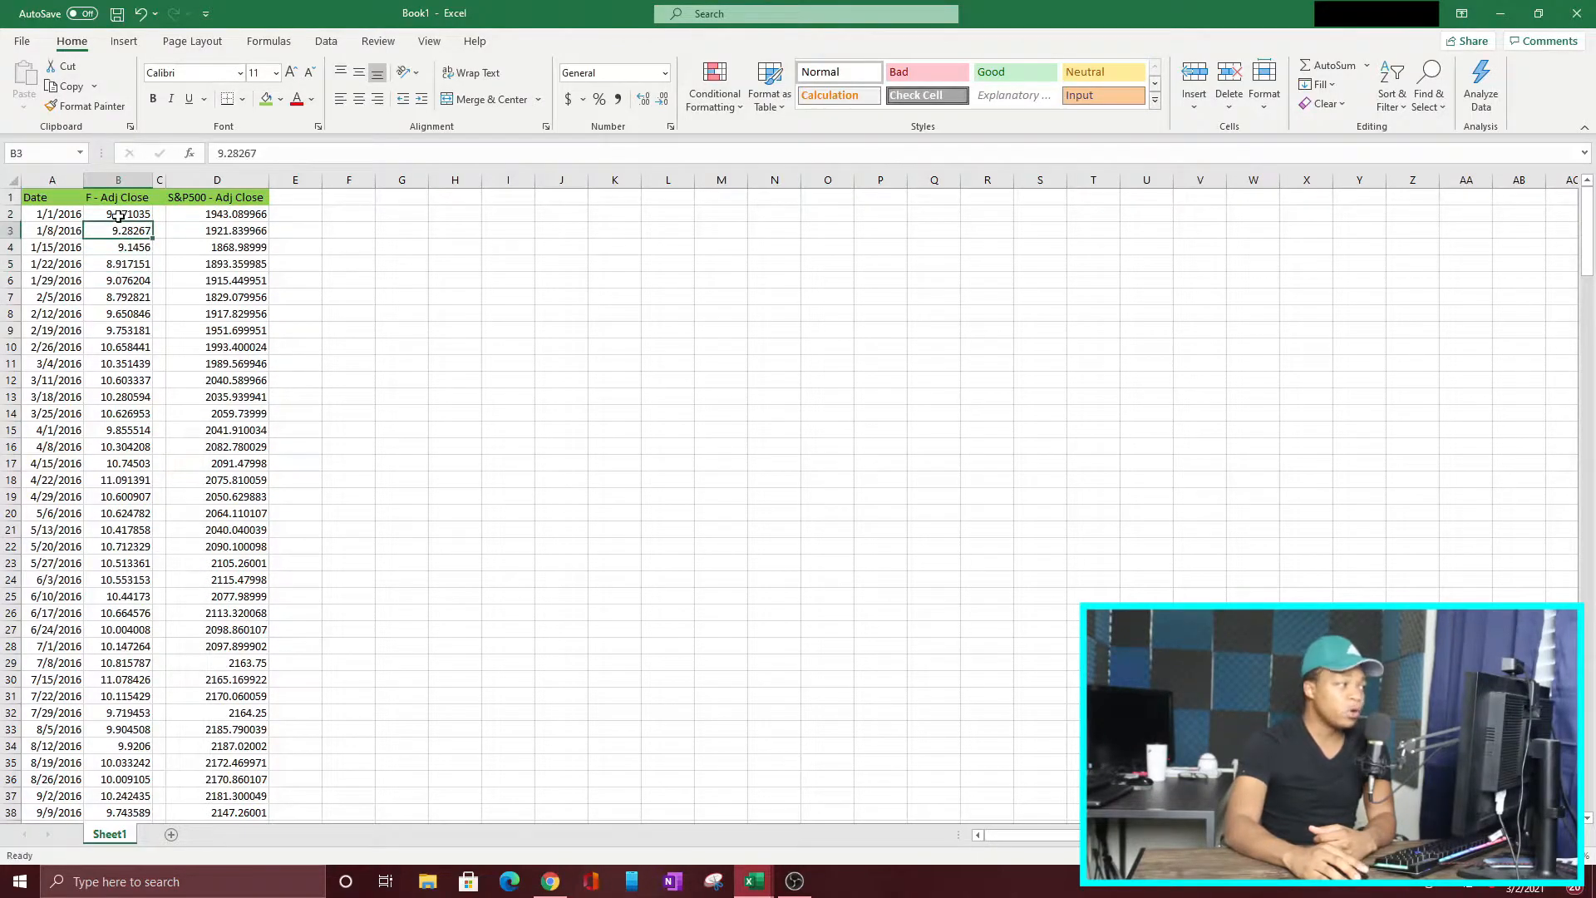
left_click_drag(121, 215, 120, 231)
Step: Enter the Ford weekly return formula =(B2/B3)-1 in cell F2
left_click(333, 214)
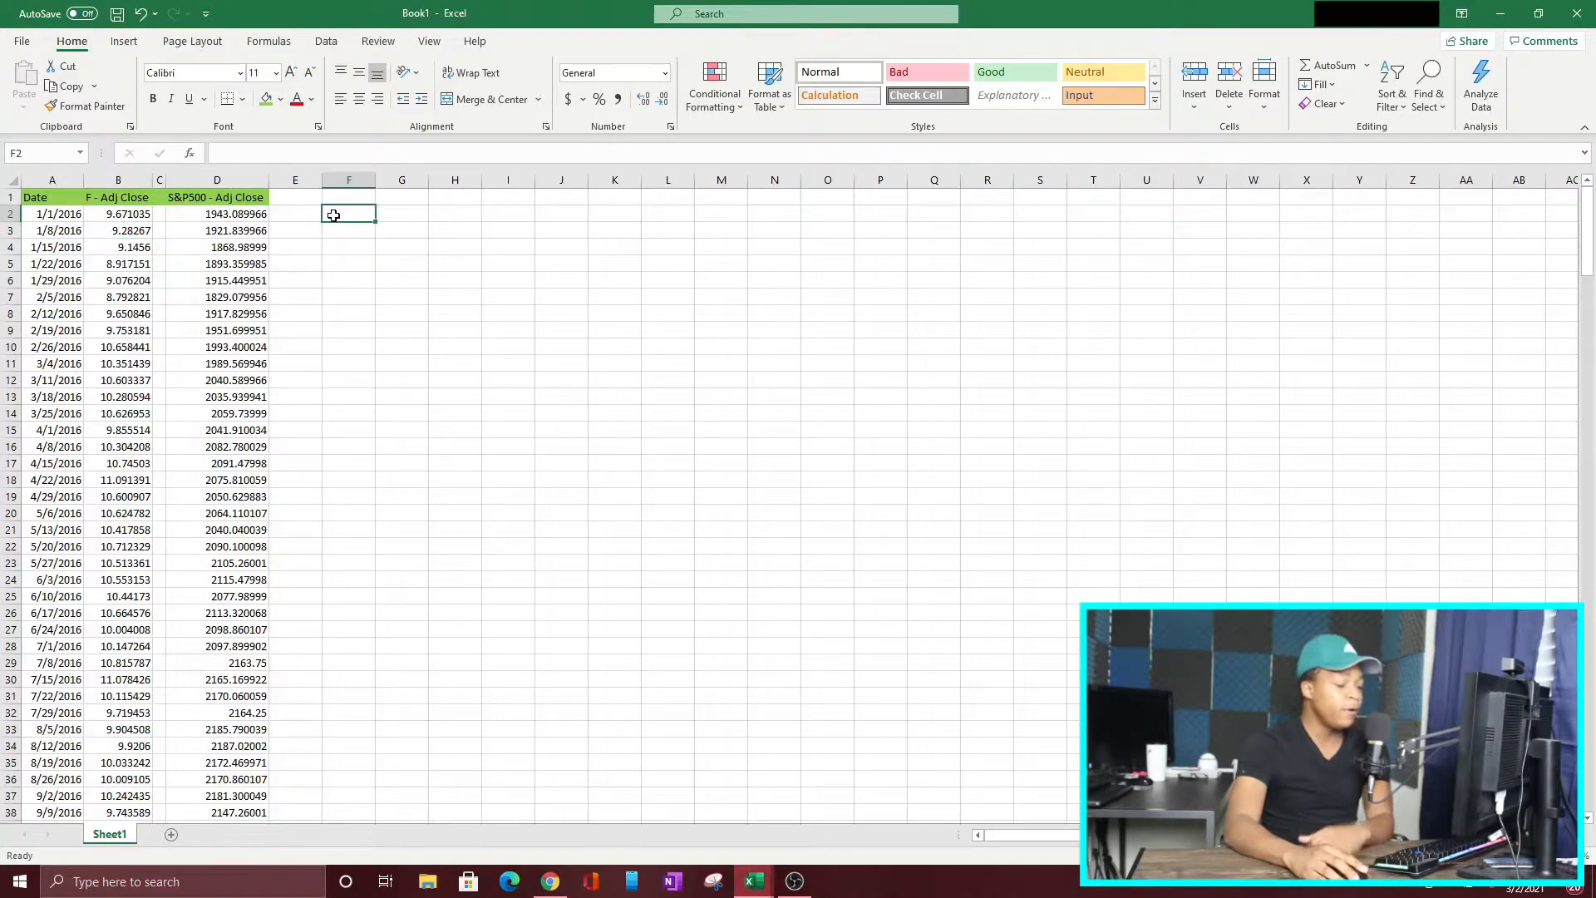
type("=(")
key("Left")
key("Left")
key("Left")
key("Left")
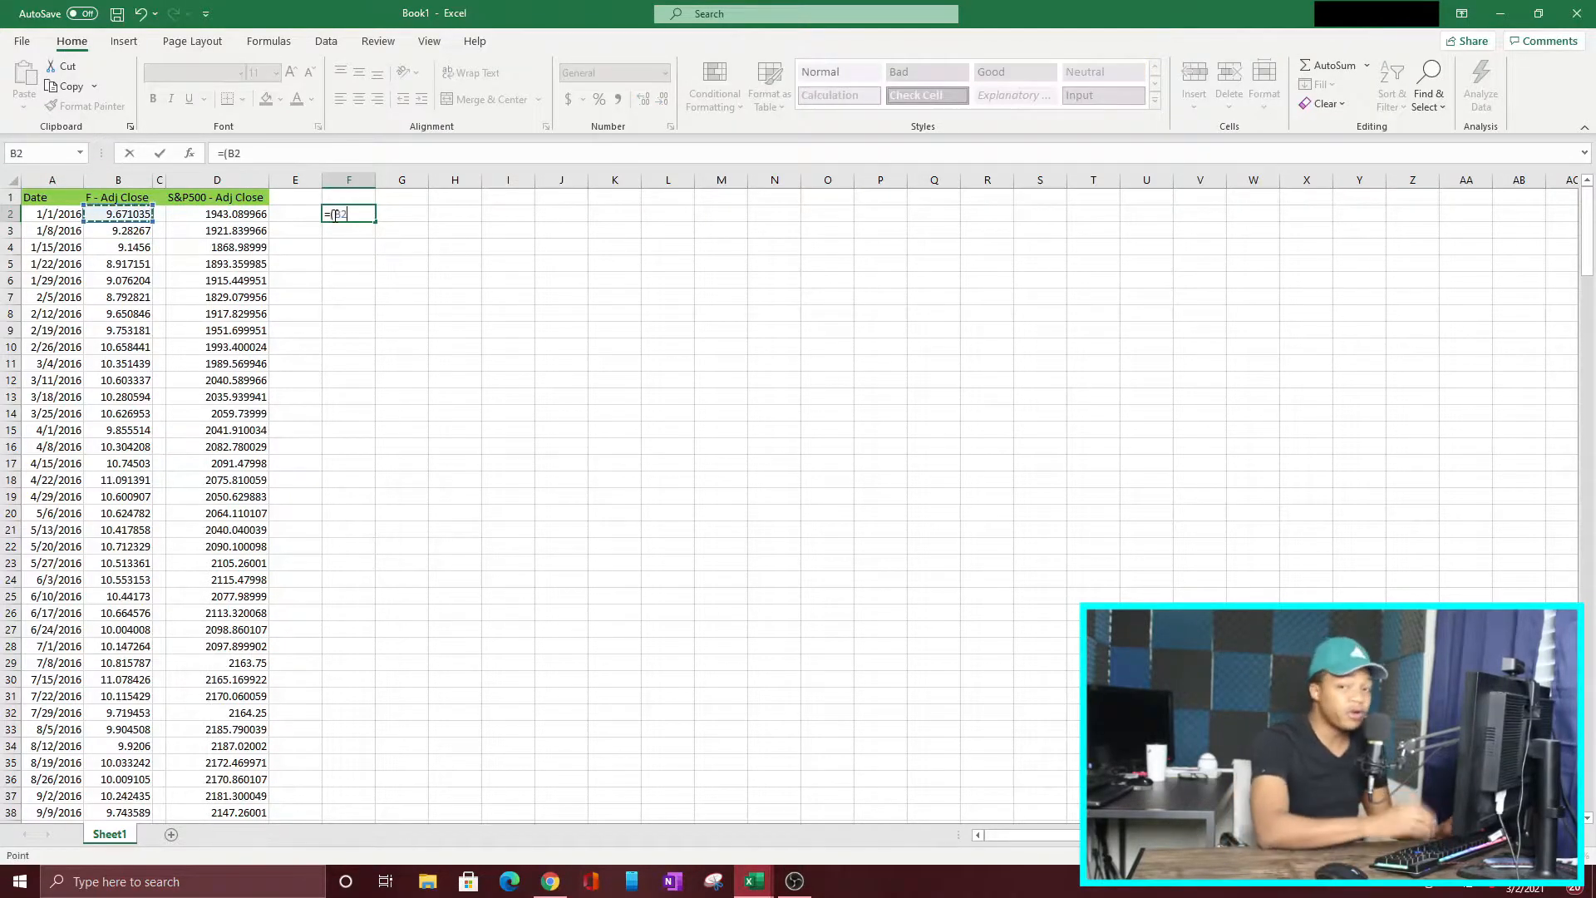
type("/")
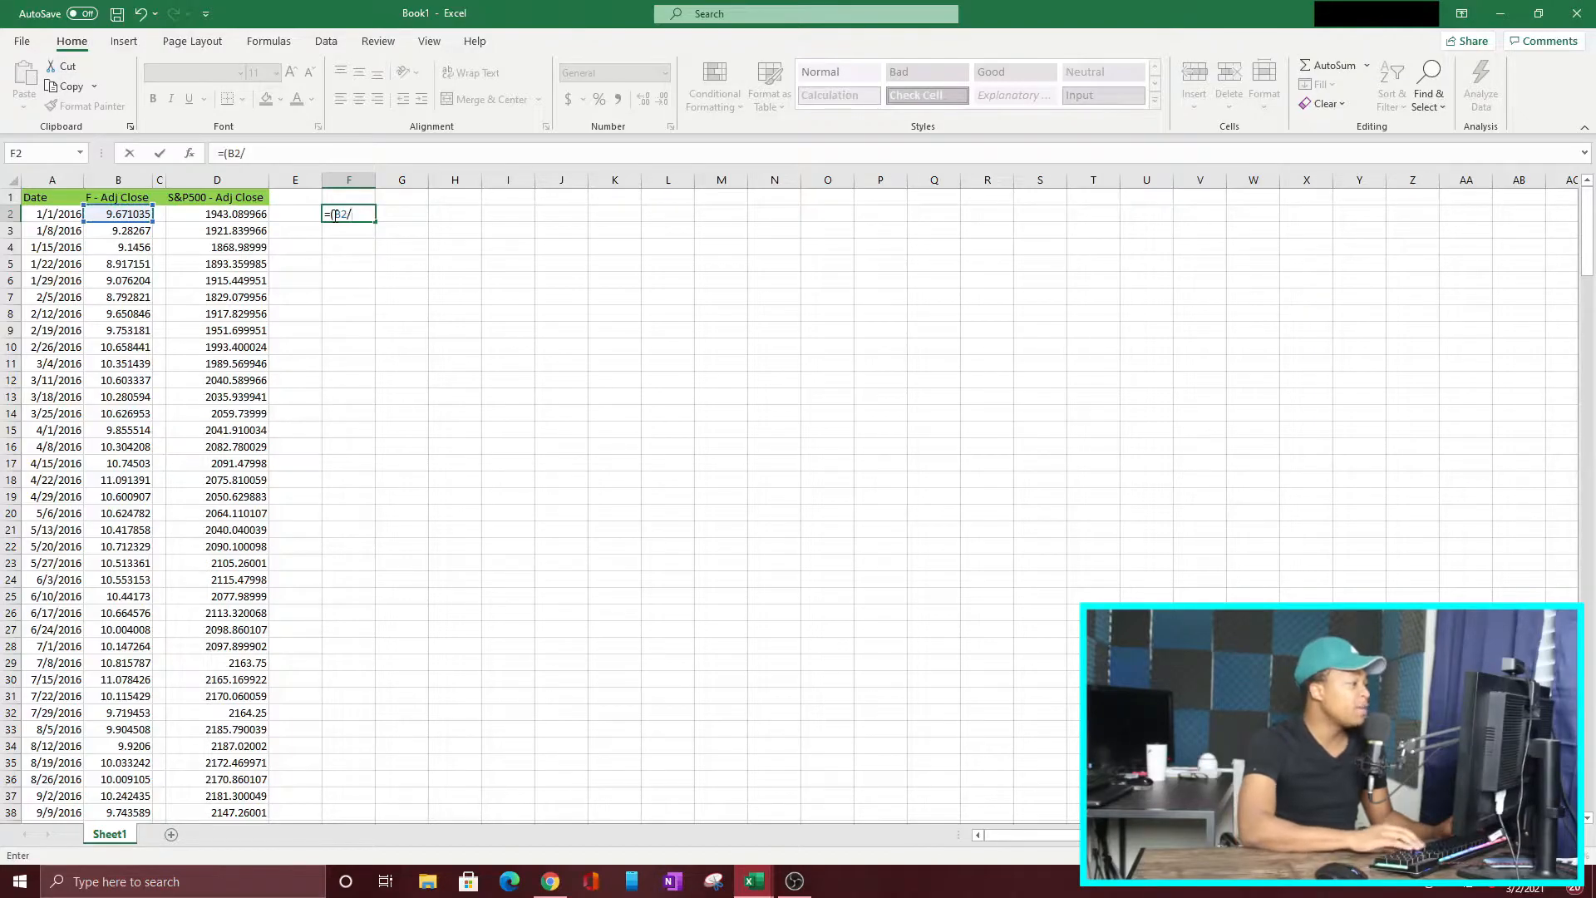
key("Left")
key("Left")
key("Left")
key("Left")
key("Down")
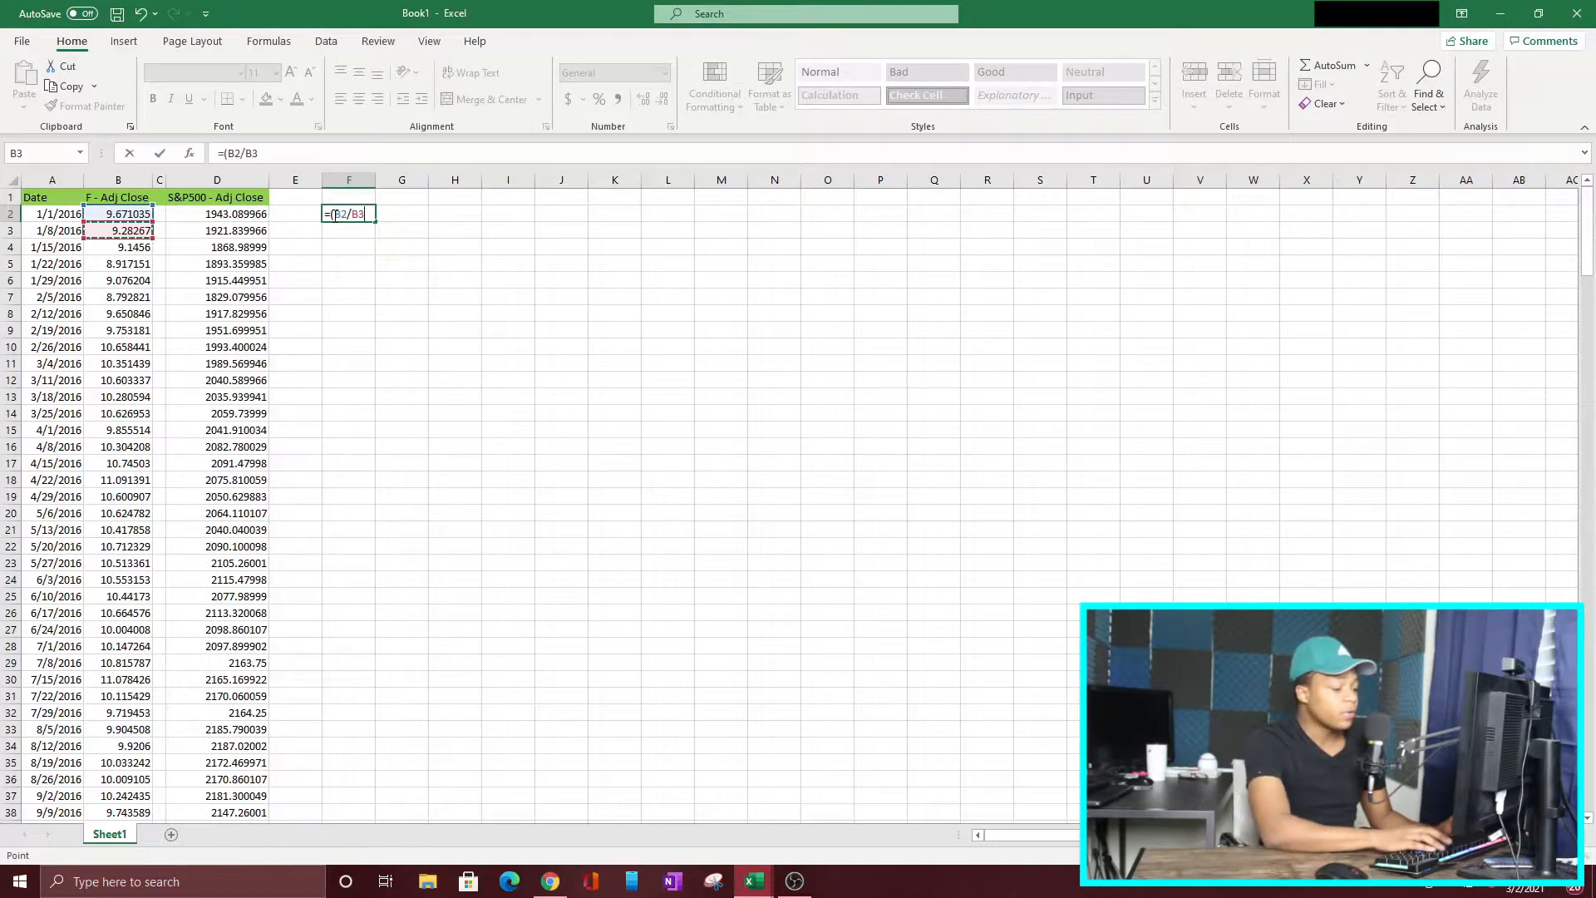
type(")-1")
key("Return")
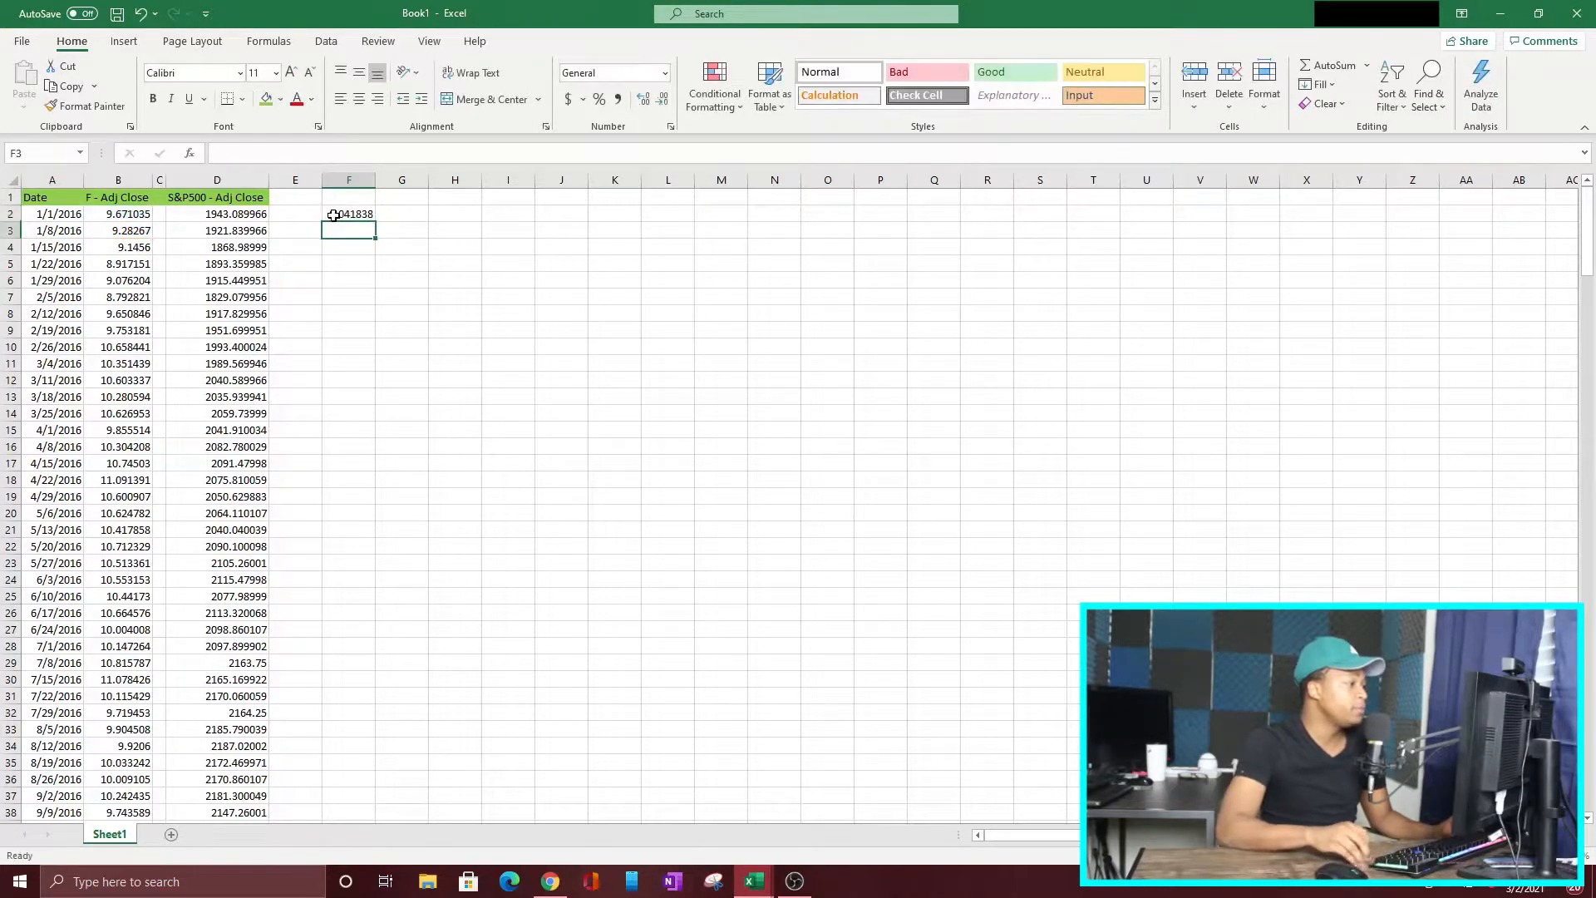
key("Down")
key("Down")
key("Down")
key("Down")
key("Down")
Step: Try to fill the return formula from F2 across into G2 and check which cells it references
left_click(350, 214)
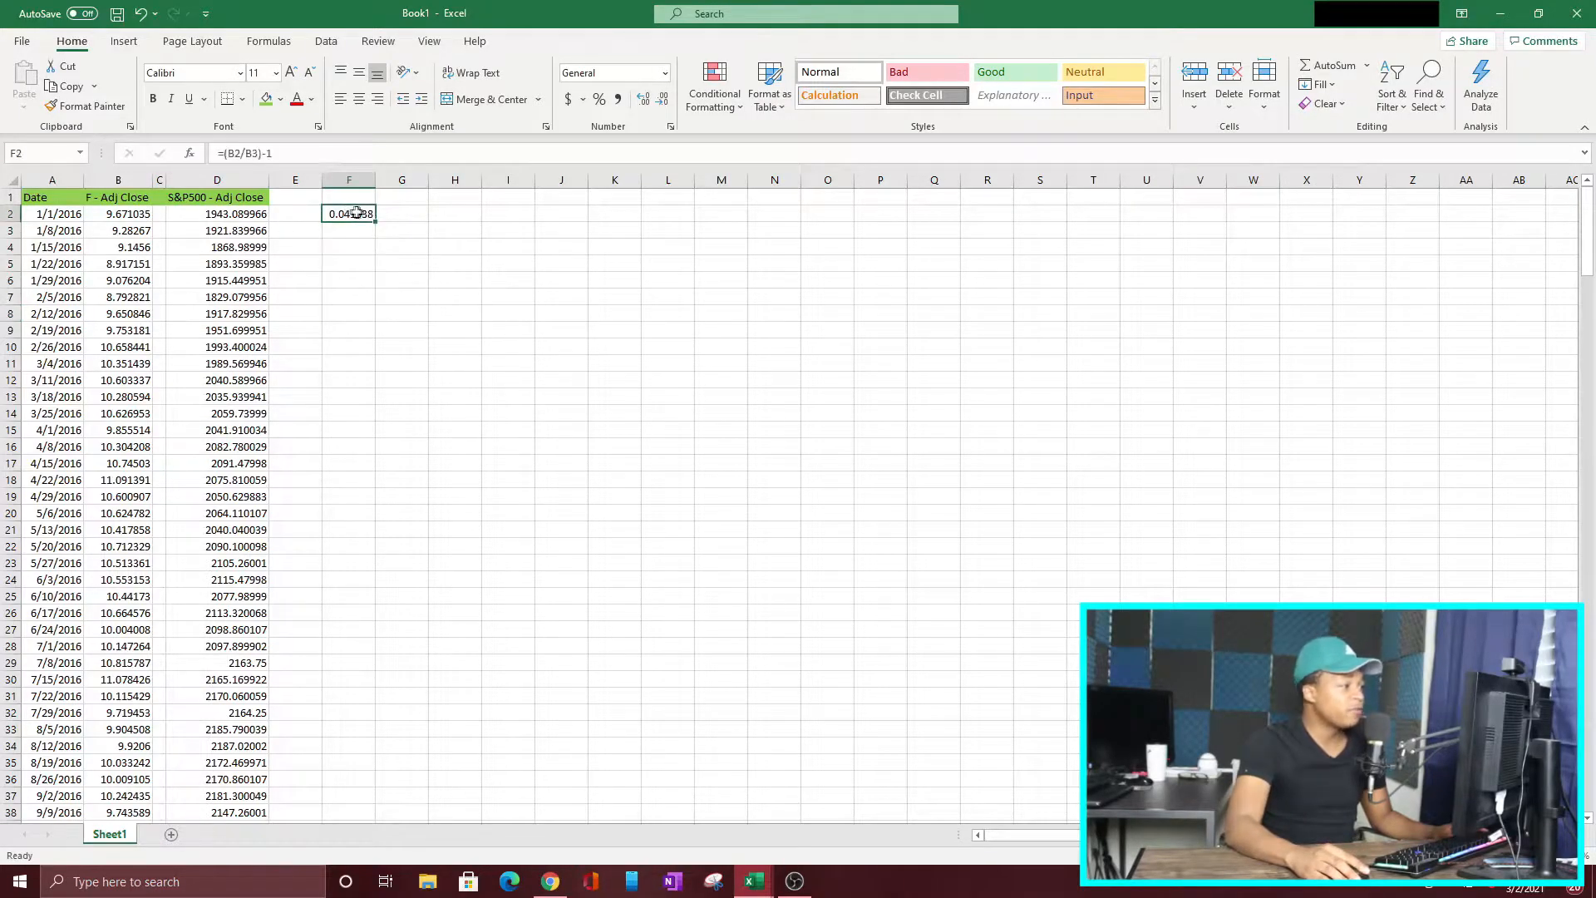
left_click_drag(409, 218, 422, 214)
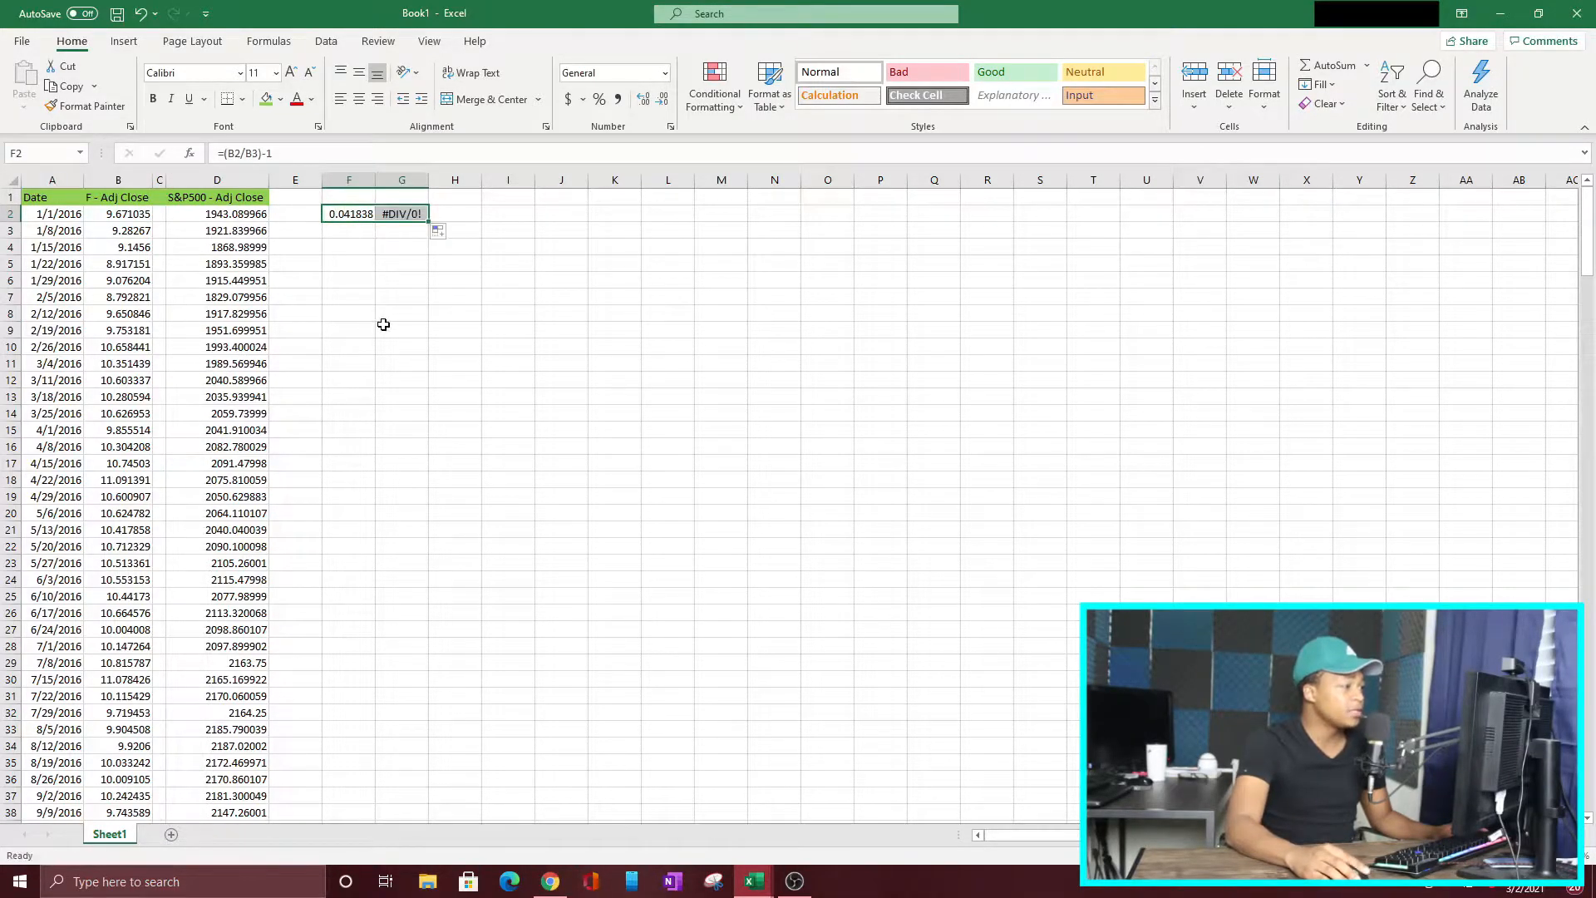
left_click(395, 209)
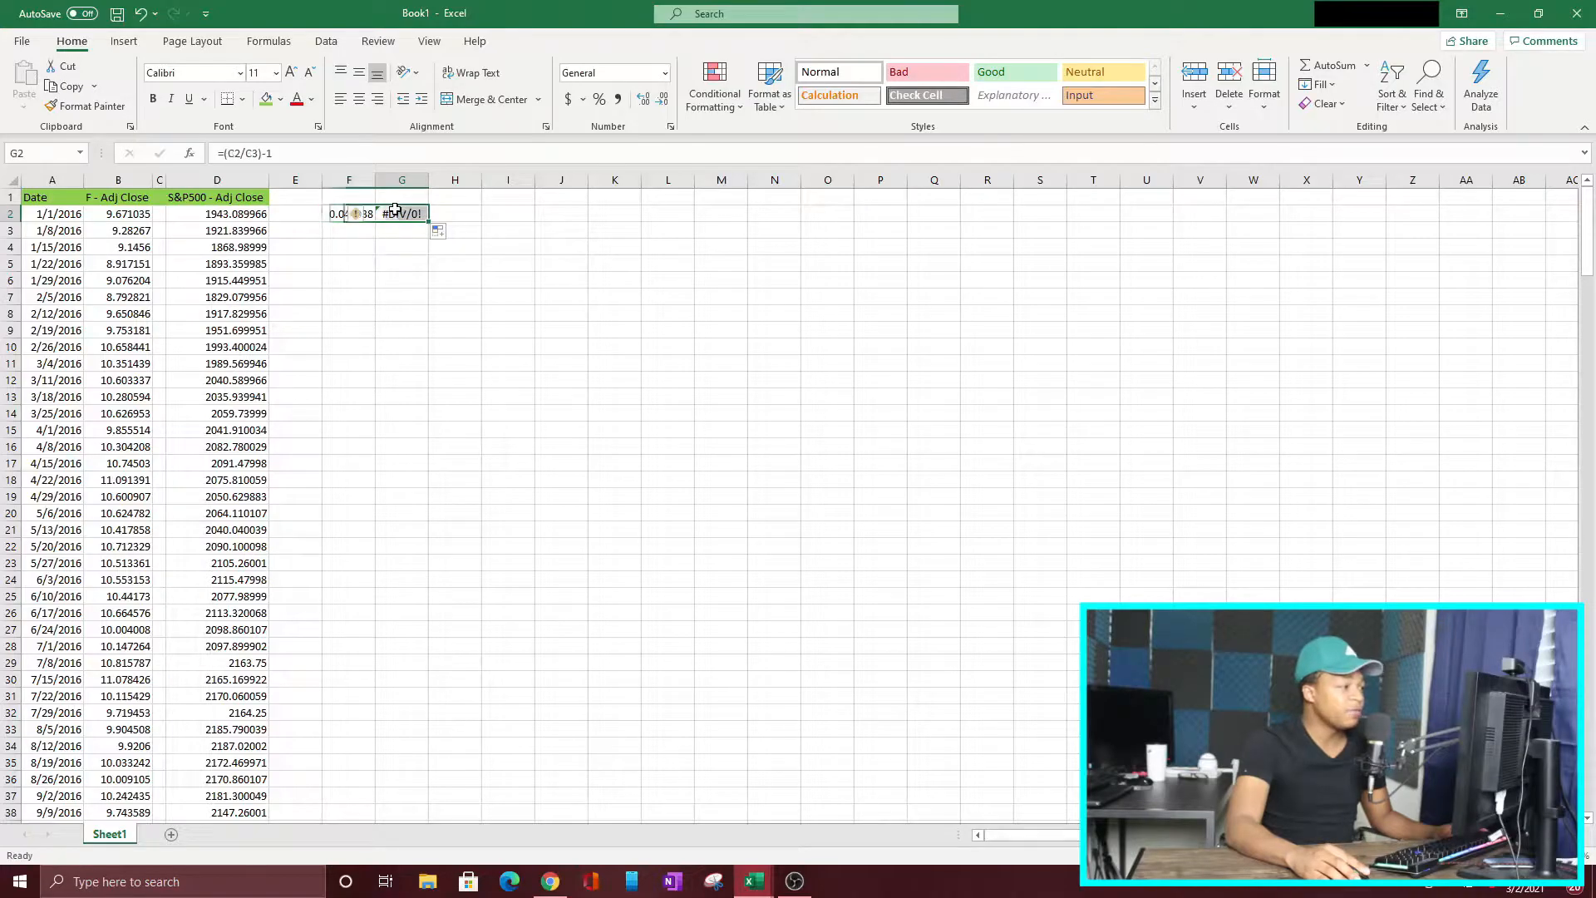
left_click(393, 160)
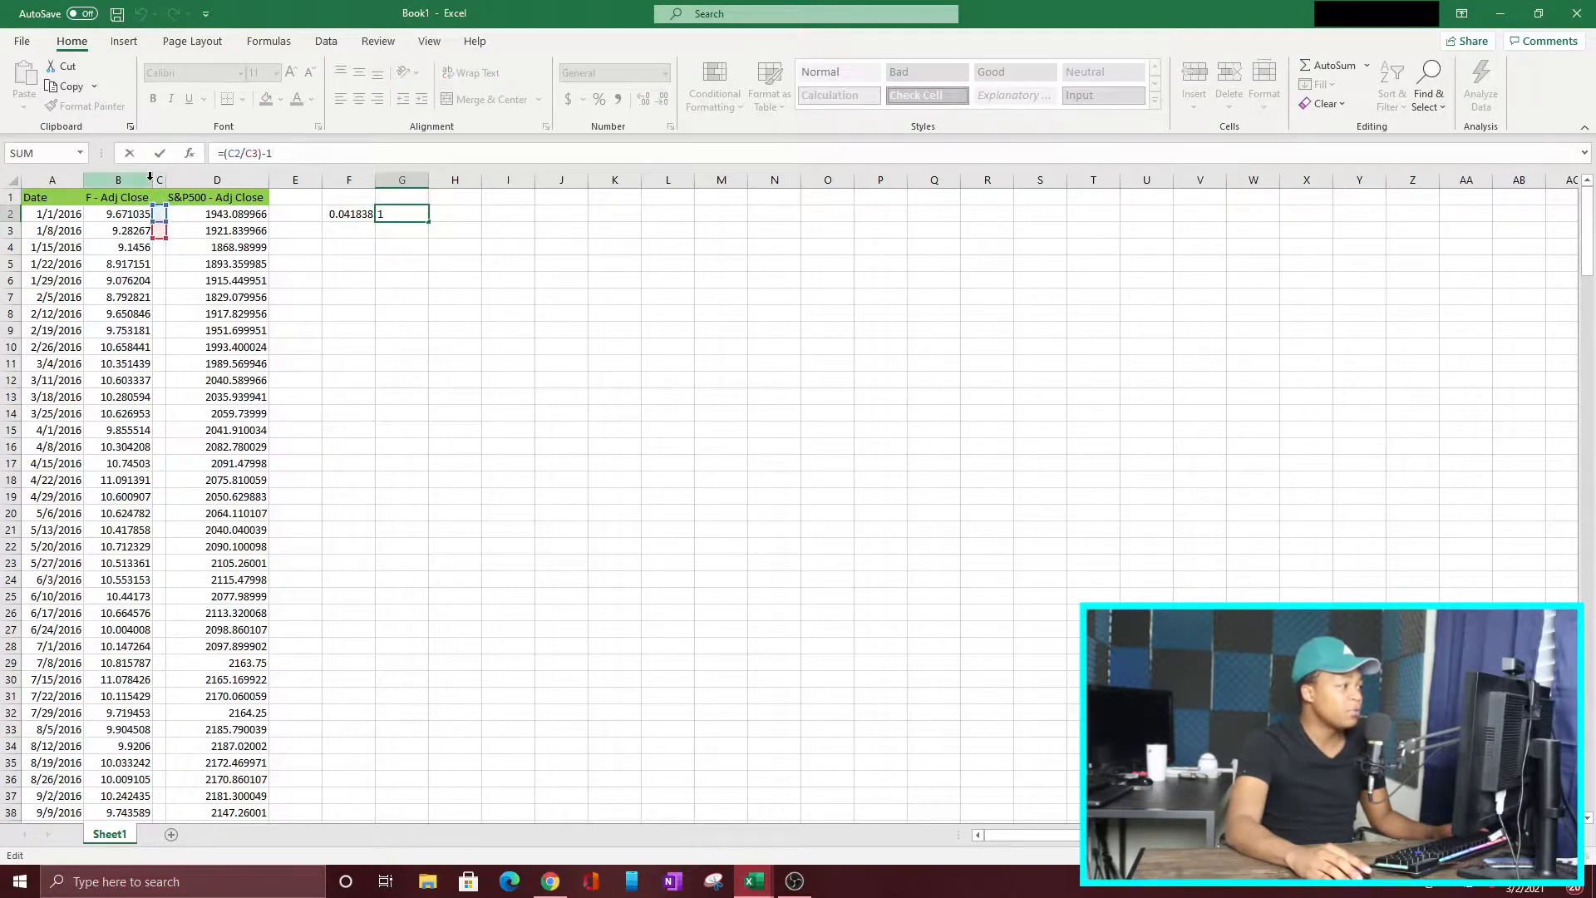
left_click(509, 361)
Step: Delete the empty spacer column C between the Ford and S&P 500 adjusted closes
left_click(160, 177)
right_click(161, 177)
left_click(203, 342)
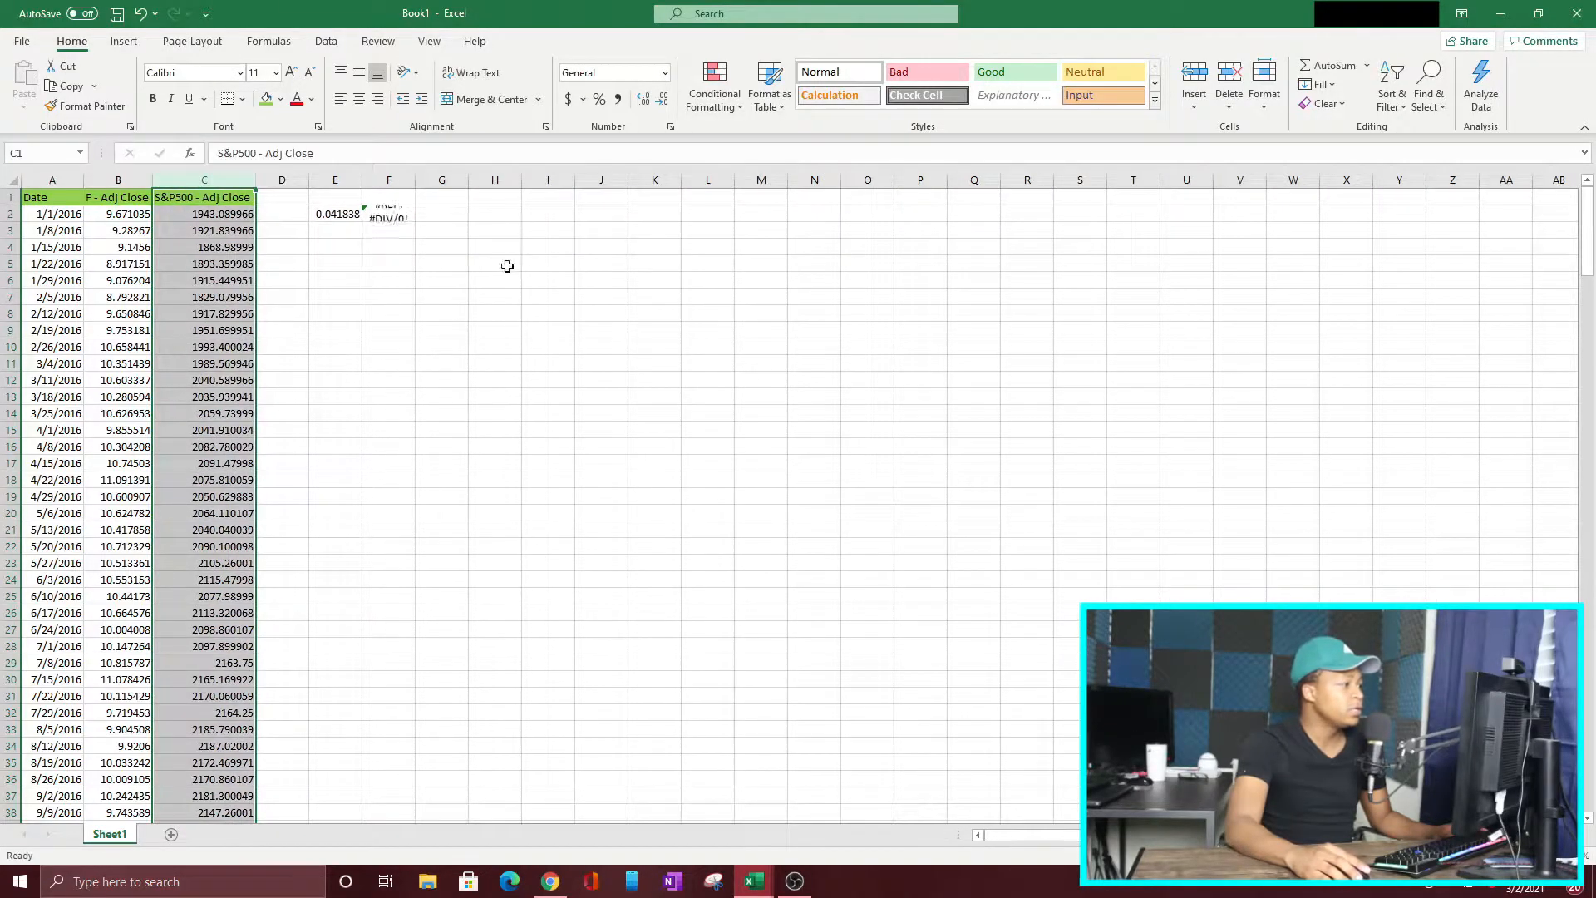
Step: Clear the broken formula in F2 and fill the Ford return formula from E2 across into F2 for the S&P 500
left_click(396, 213)
double_click(396, 213)
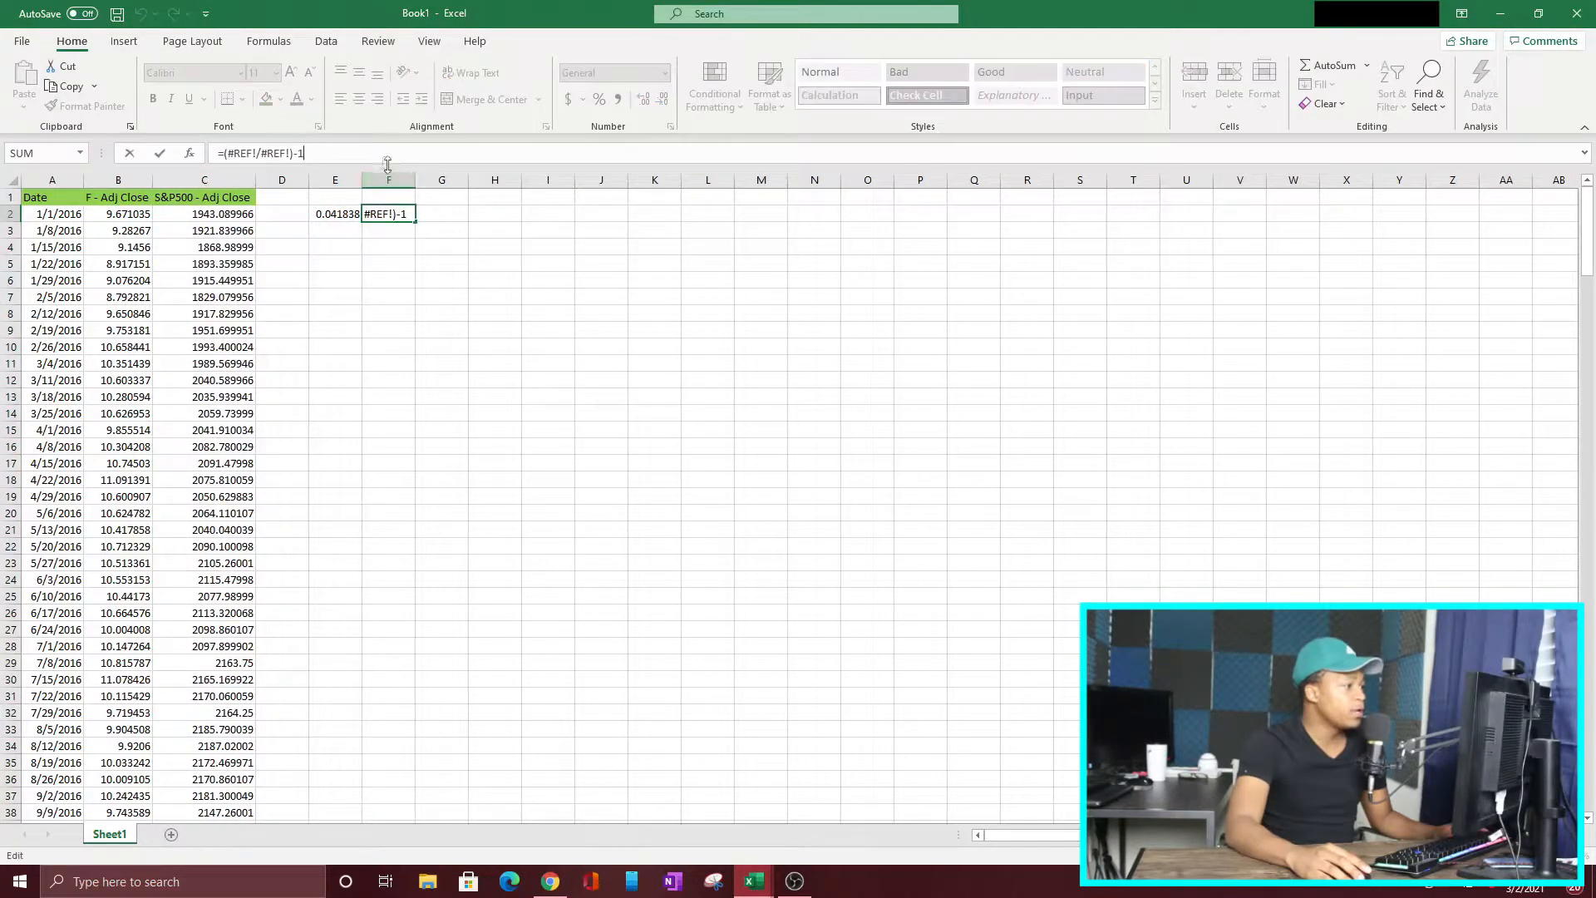
left_click_drag(387, 164, 20, 167)
key("BackSpace")
left_click_drag(317, 417, 323, 399)
left_click(338, 213)
left_click_drag(364, 224, 416, 223)
left_click(376, 212)
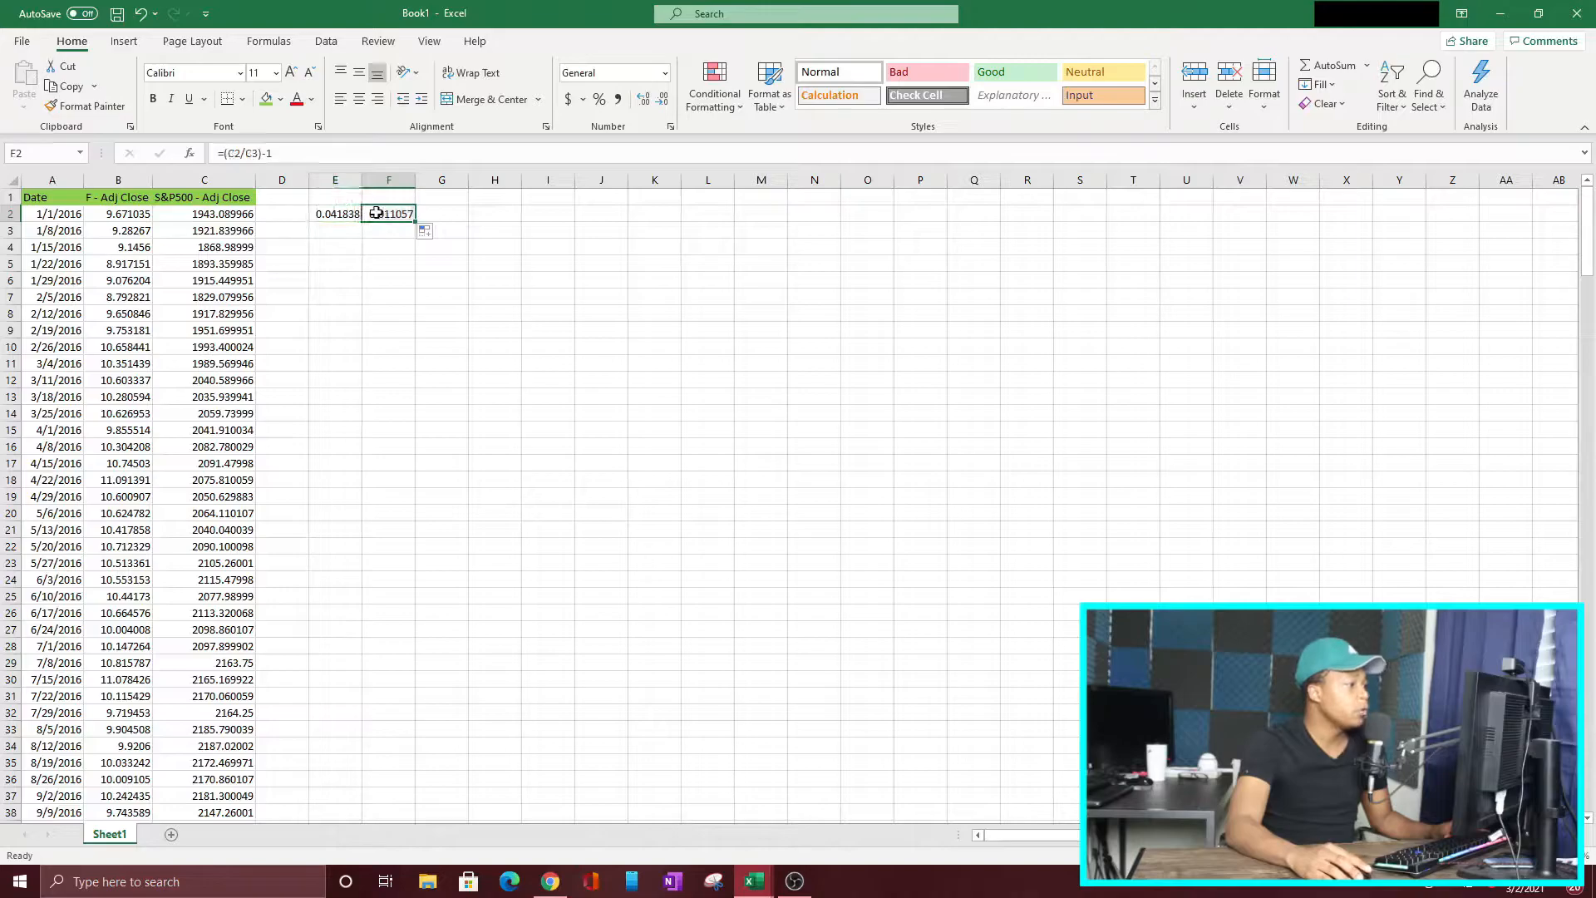
Step: Fill the Ford and S&P 500 return formulas from E2:F2 down through row 261
double_click(376, 213)
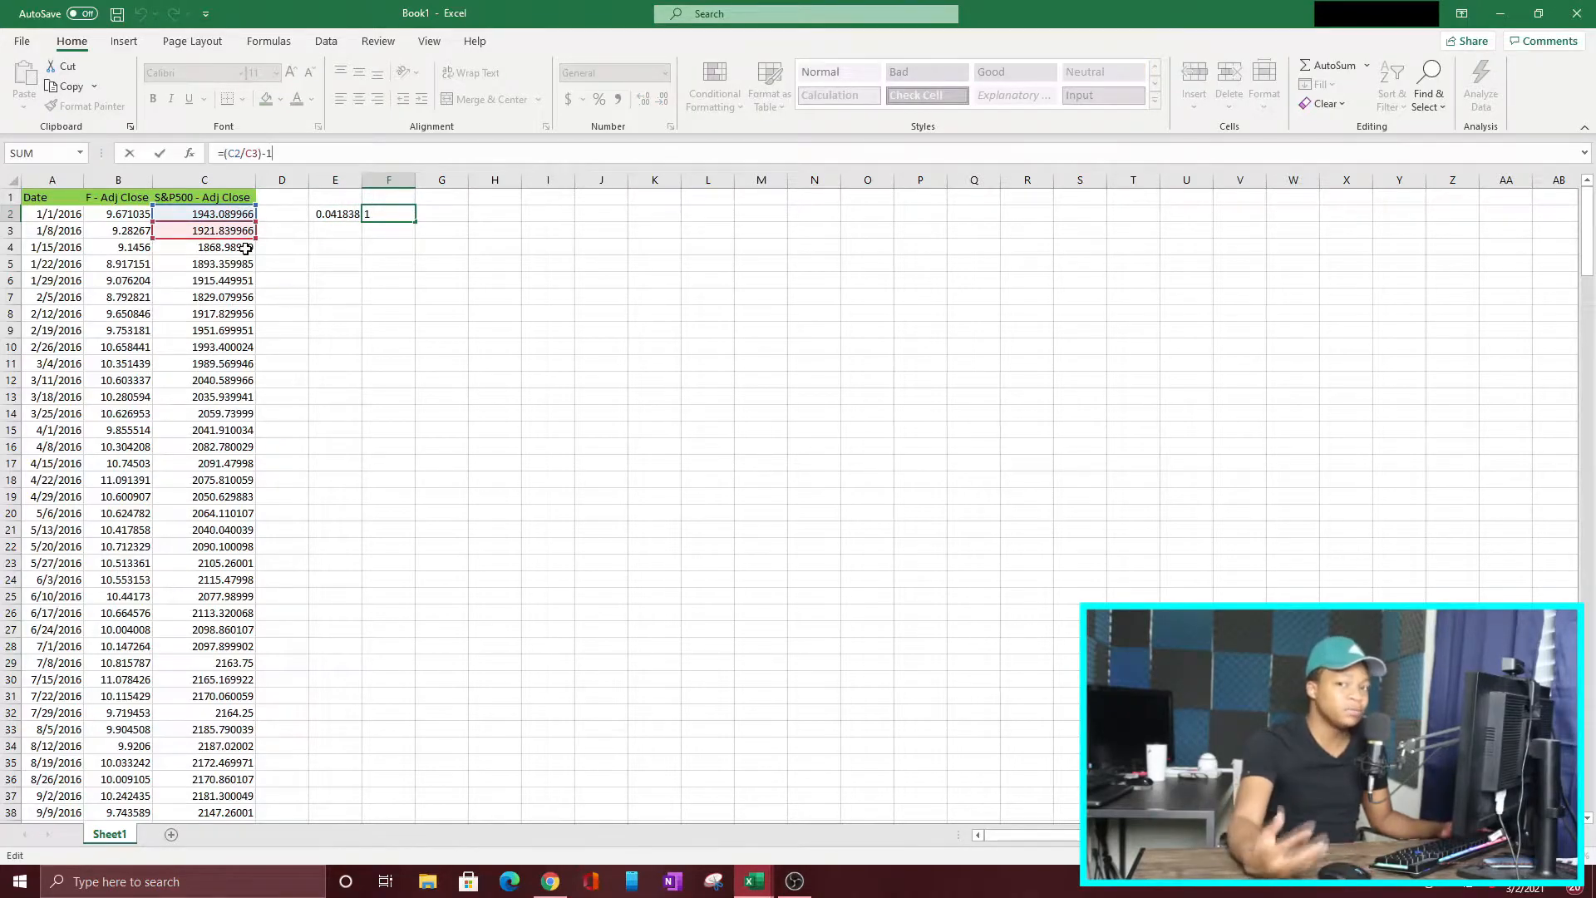
left_click(326, 213)
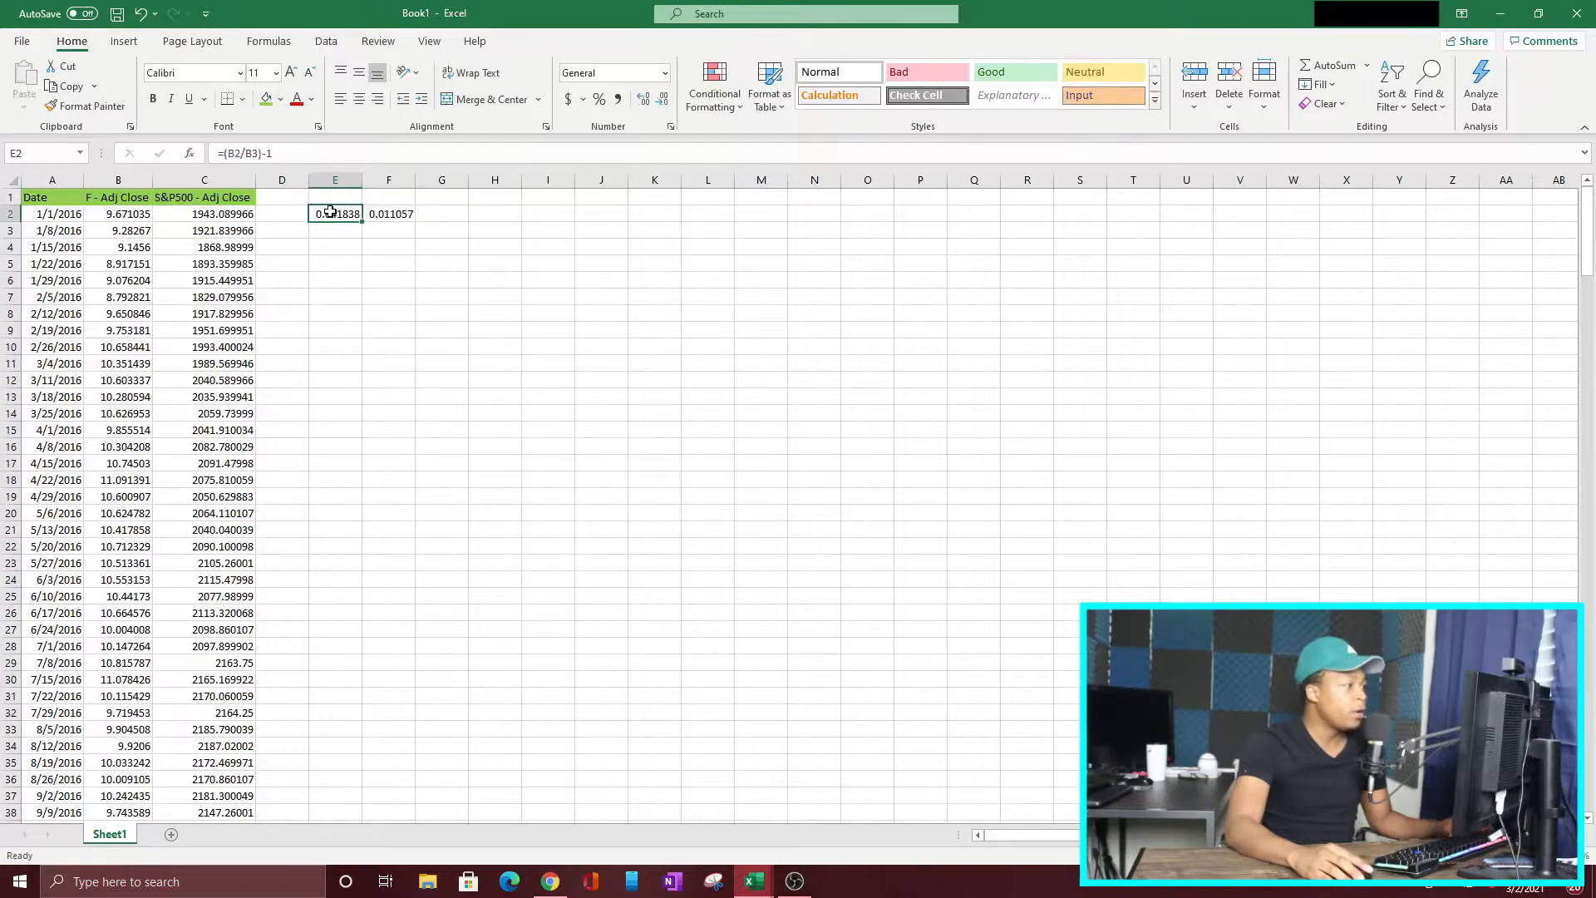
key("shift+Right")
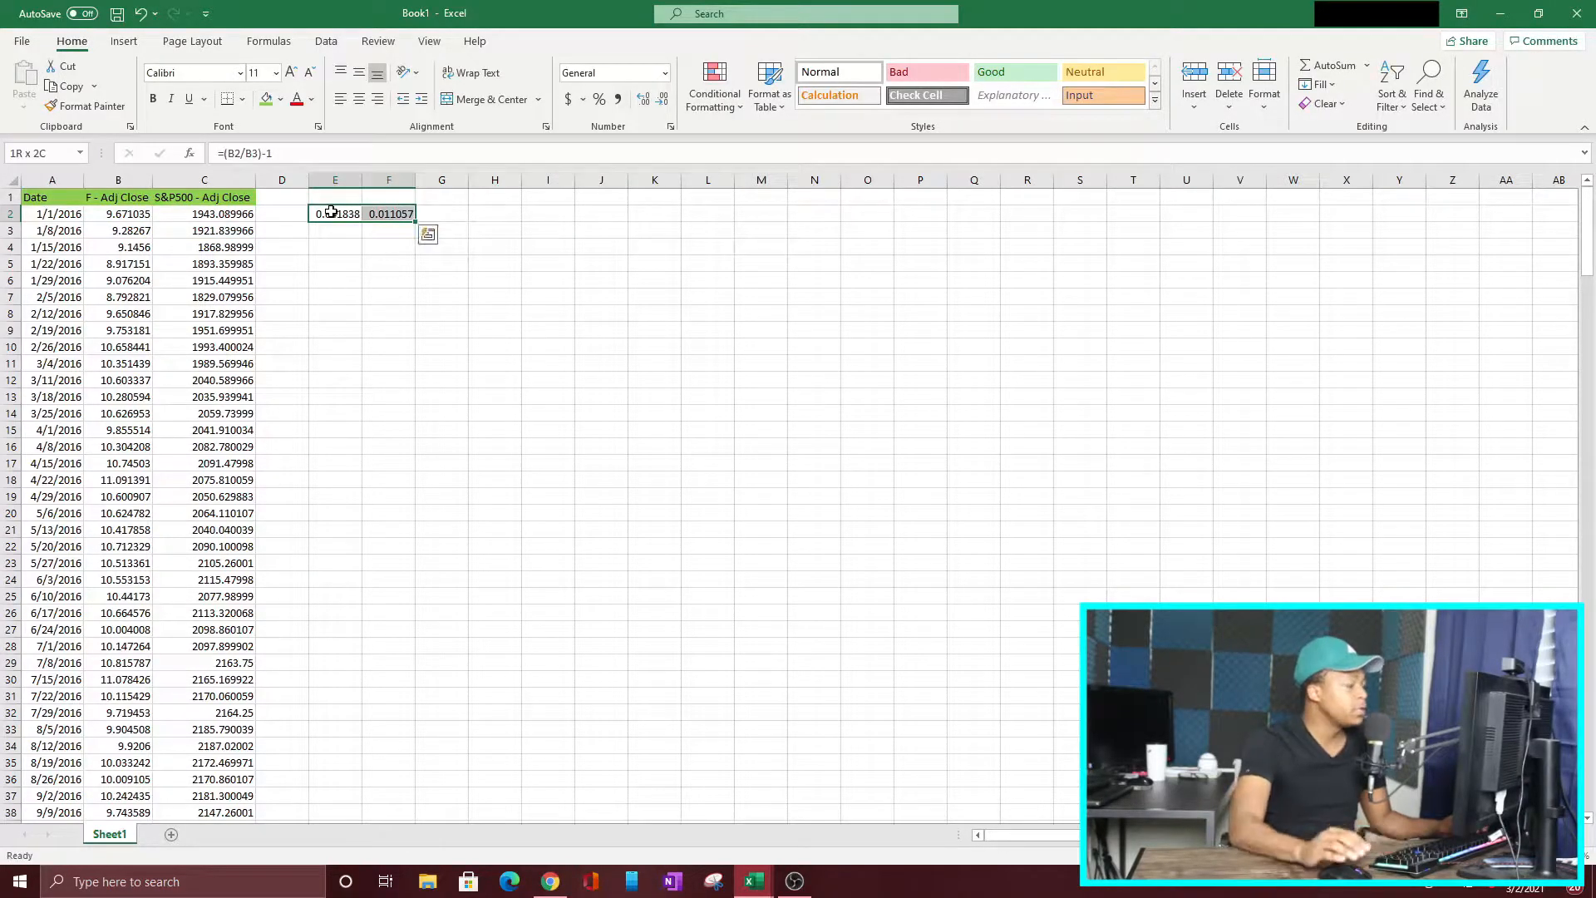
left_click_drag(415, 226, 348, 770)
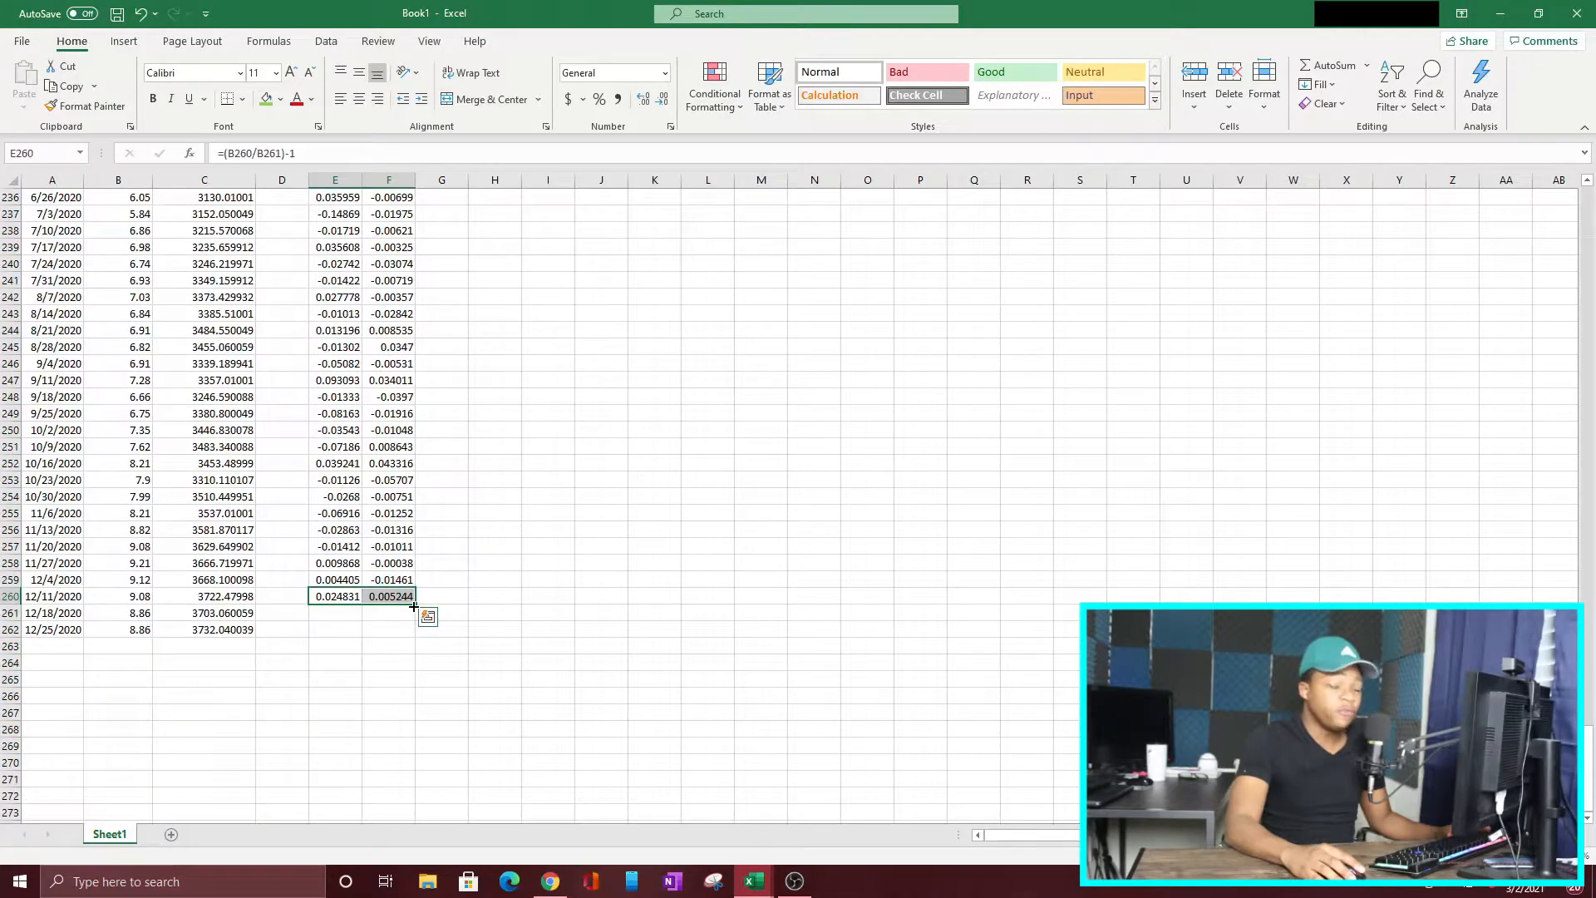
Step: Try to extend the return formulas into row 262 and clear the invalid results from E262:F262
left_click_drag(415, 604, 412, 642)
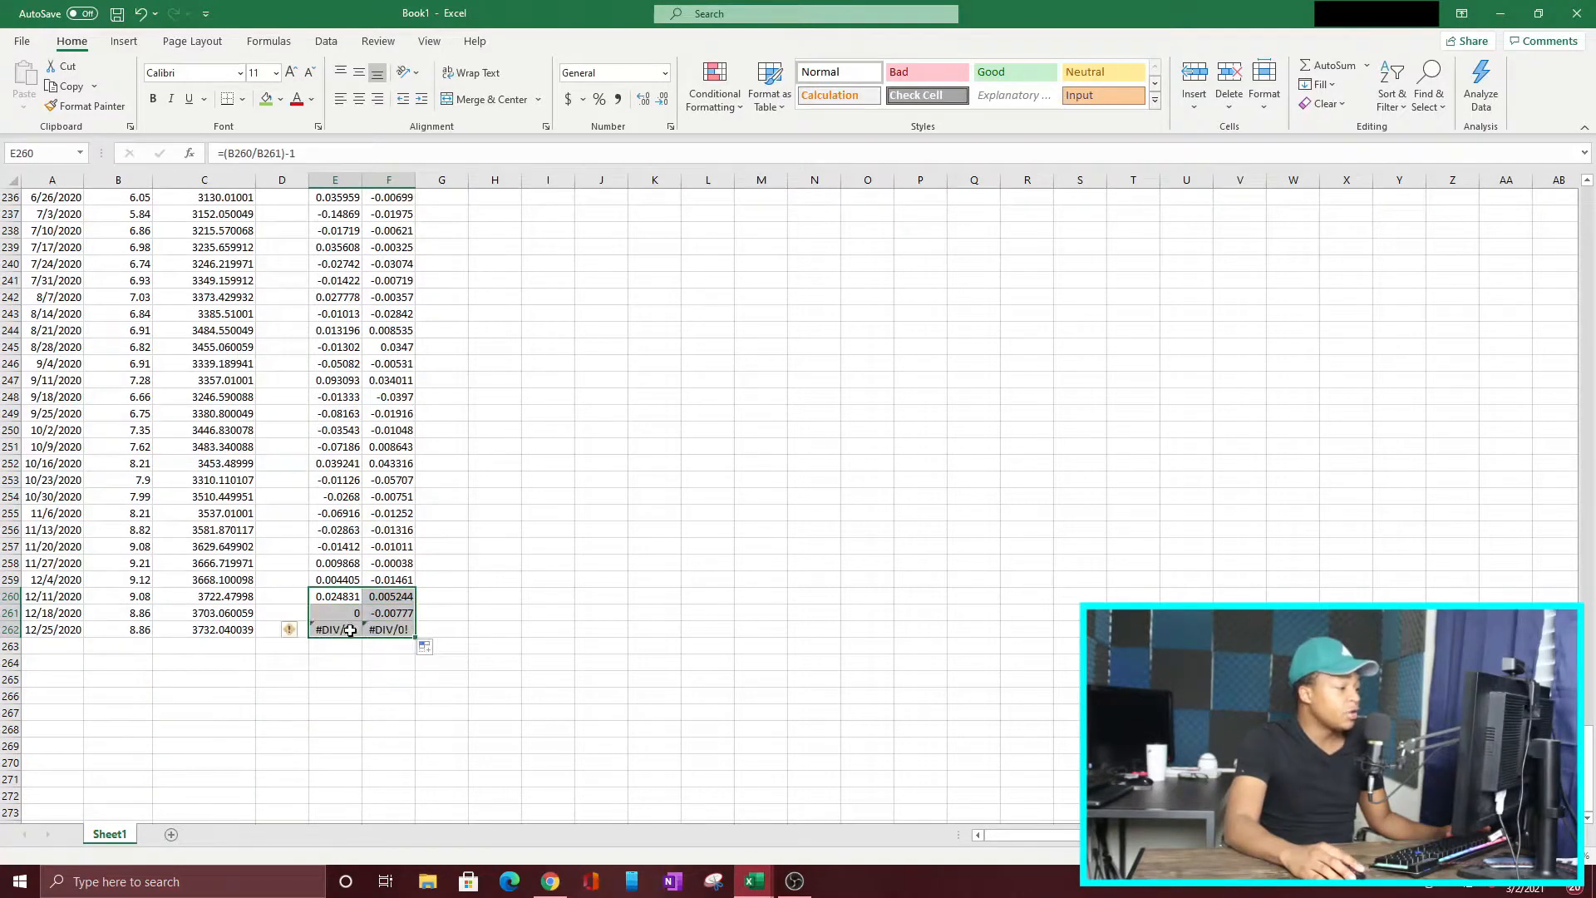
left_click(336, 631)
left_click(380, 643)
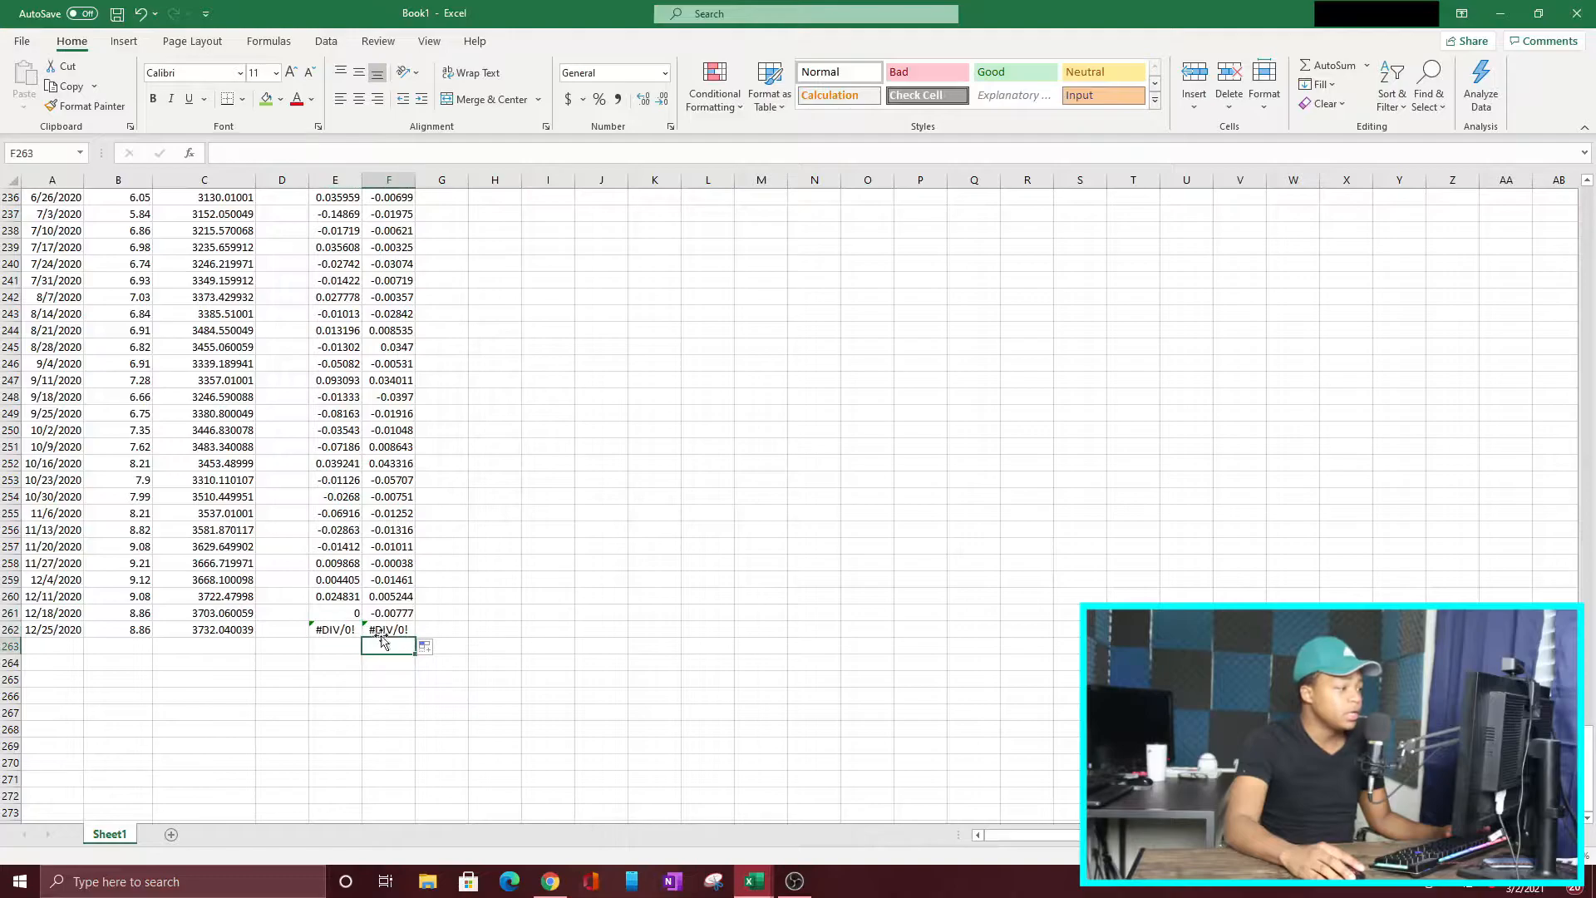
left_click_drag(442, 630, 331, 630)
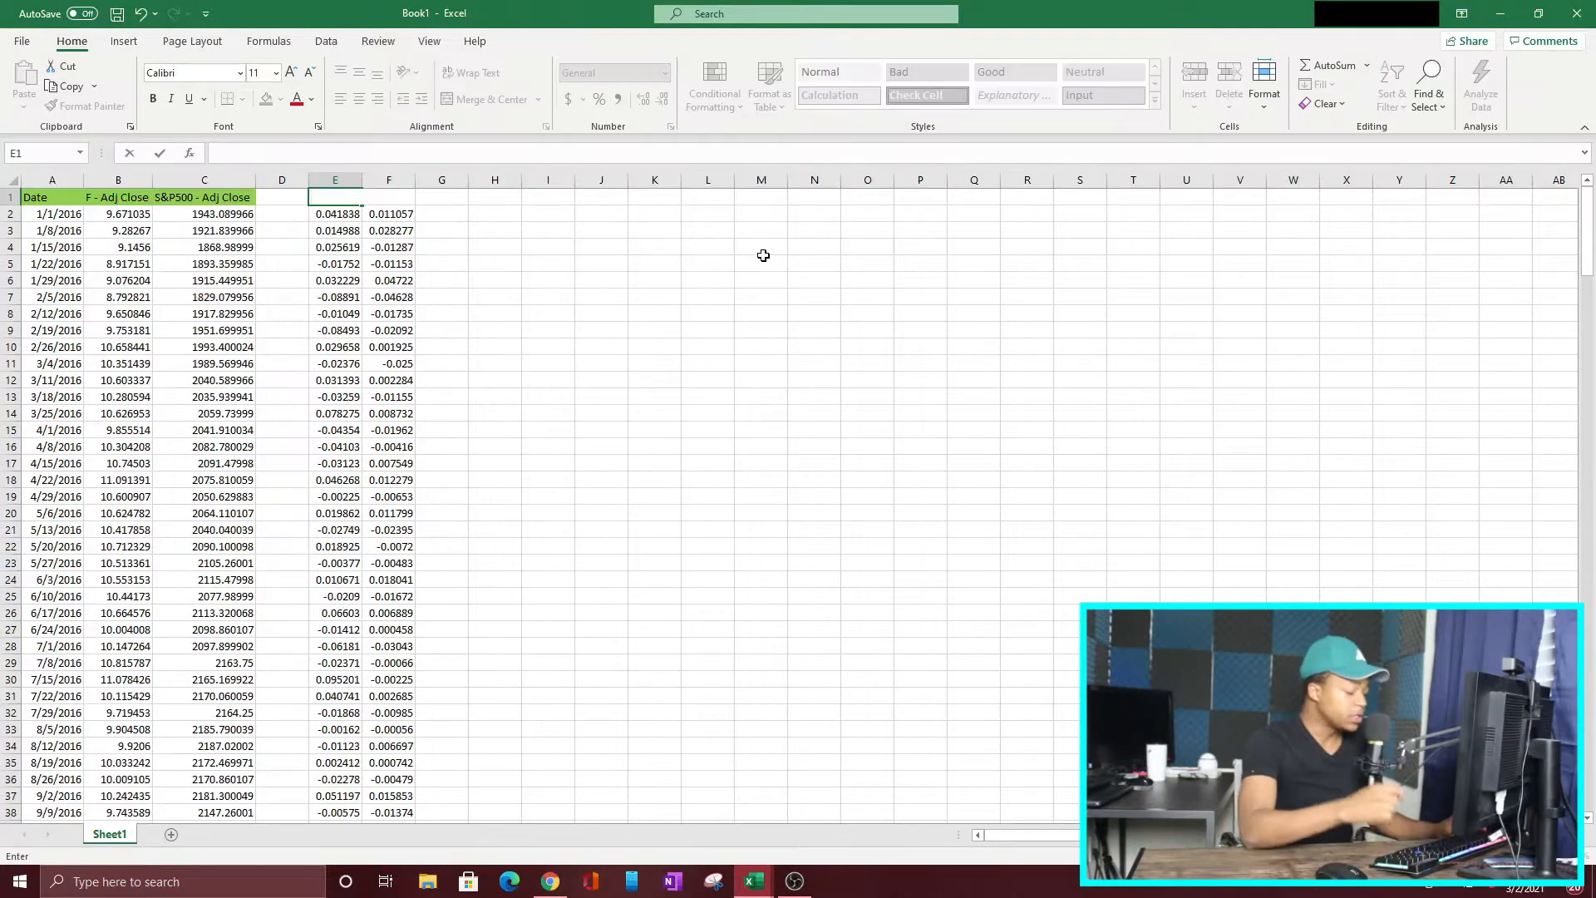
Step: Label the return columns f in E1 and s&P in F1, and enter the header Beta in H1
type("f")
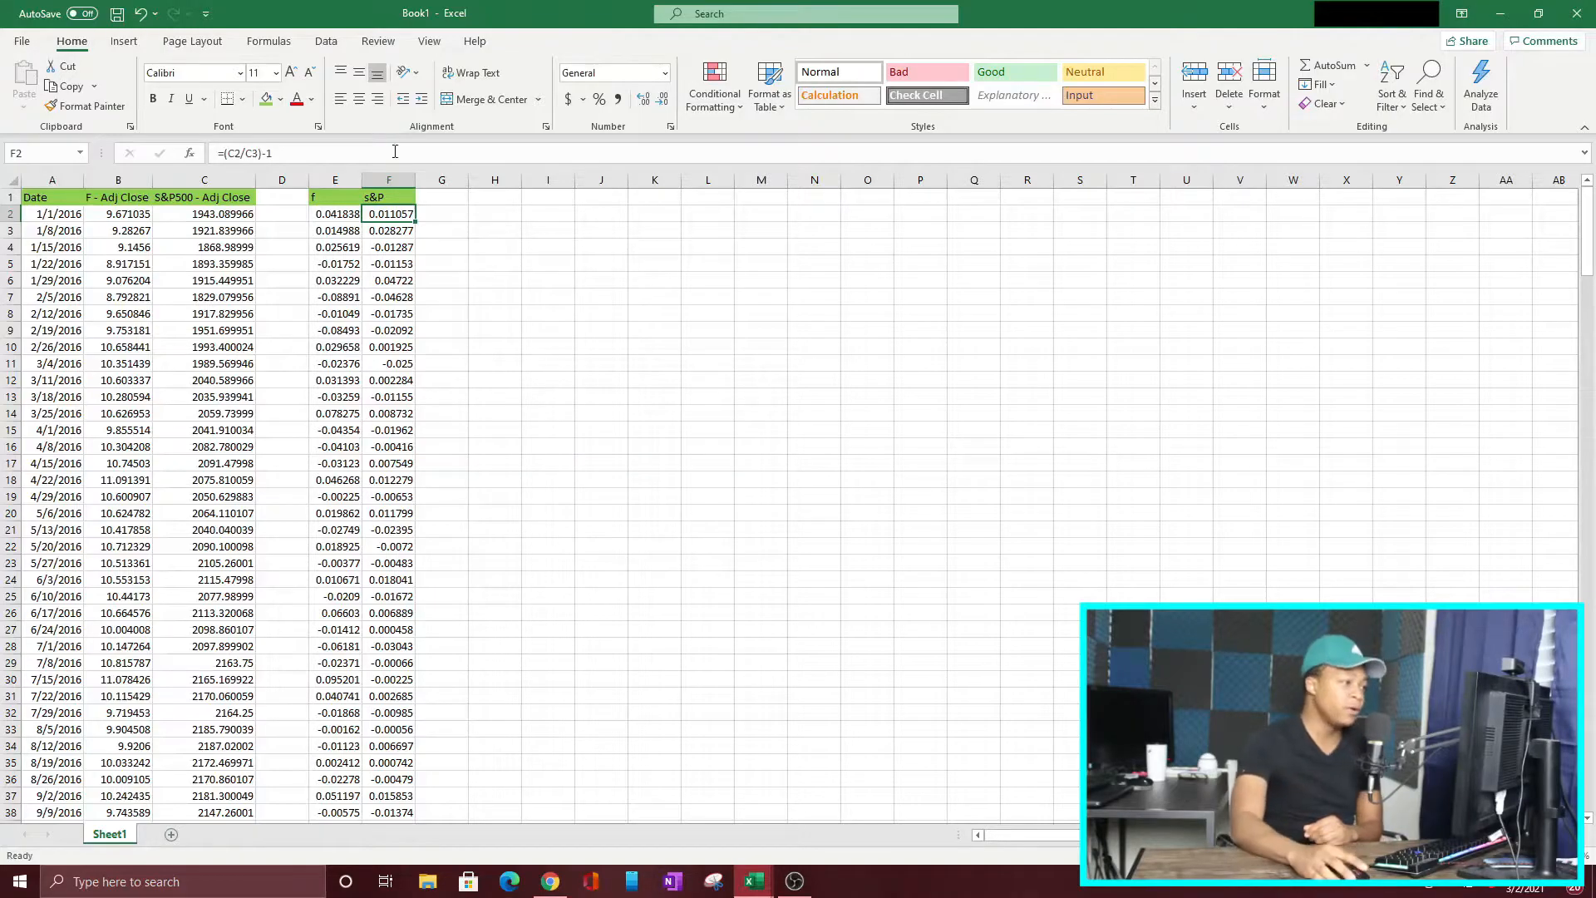
left_click(492, 216)
left_click(489, 198)
type("Beta")
key("Return")
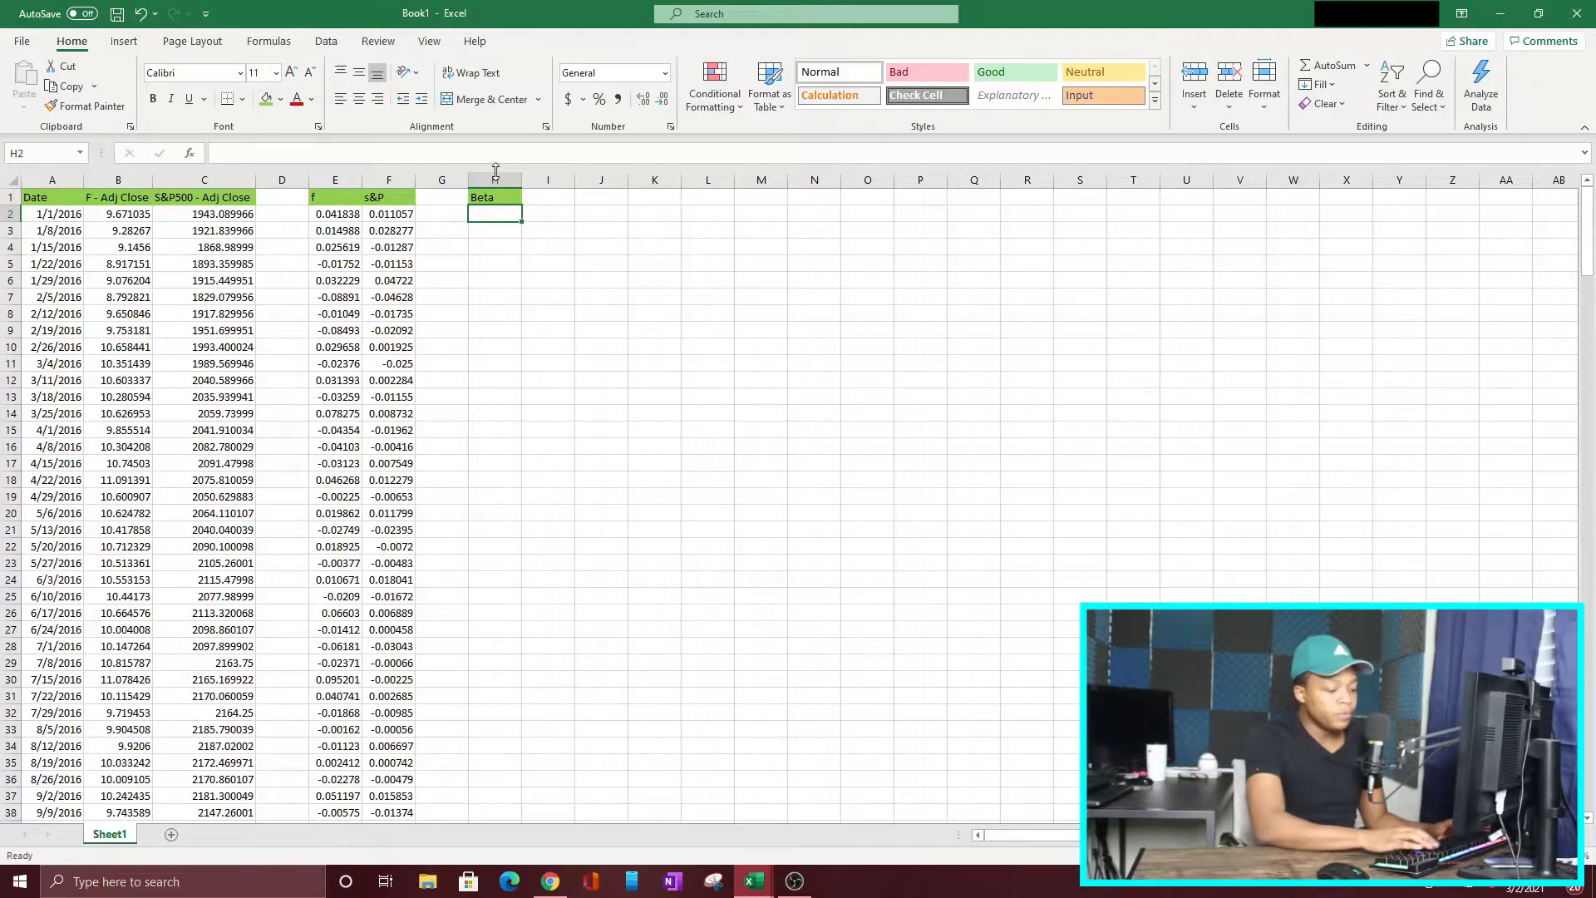
Step: Calculate Ford's beta in H2 with a SLOPE formula using E2:E261 as known y's and F2:F261 as known x's
type("=")
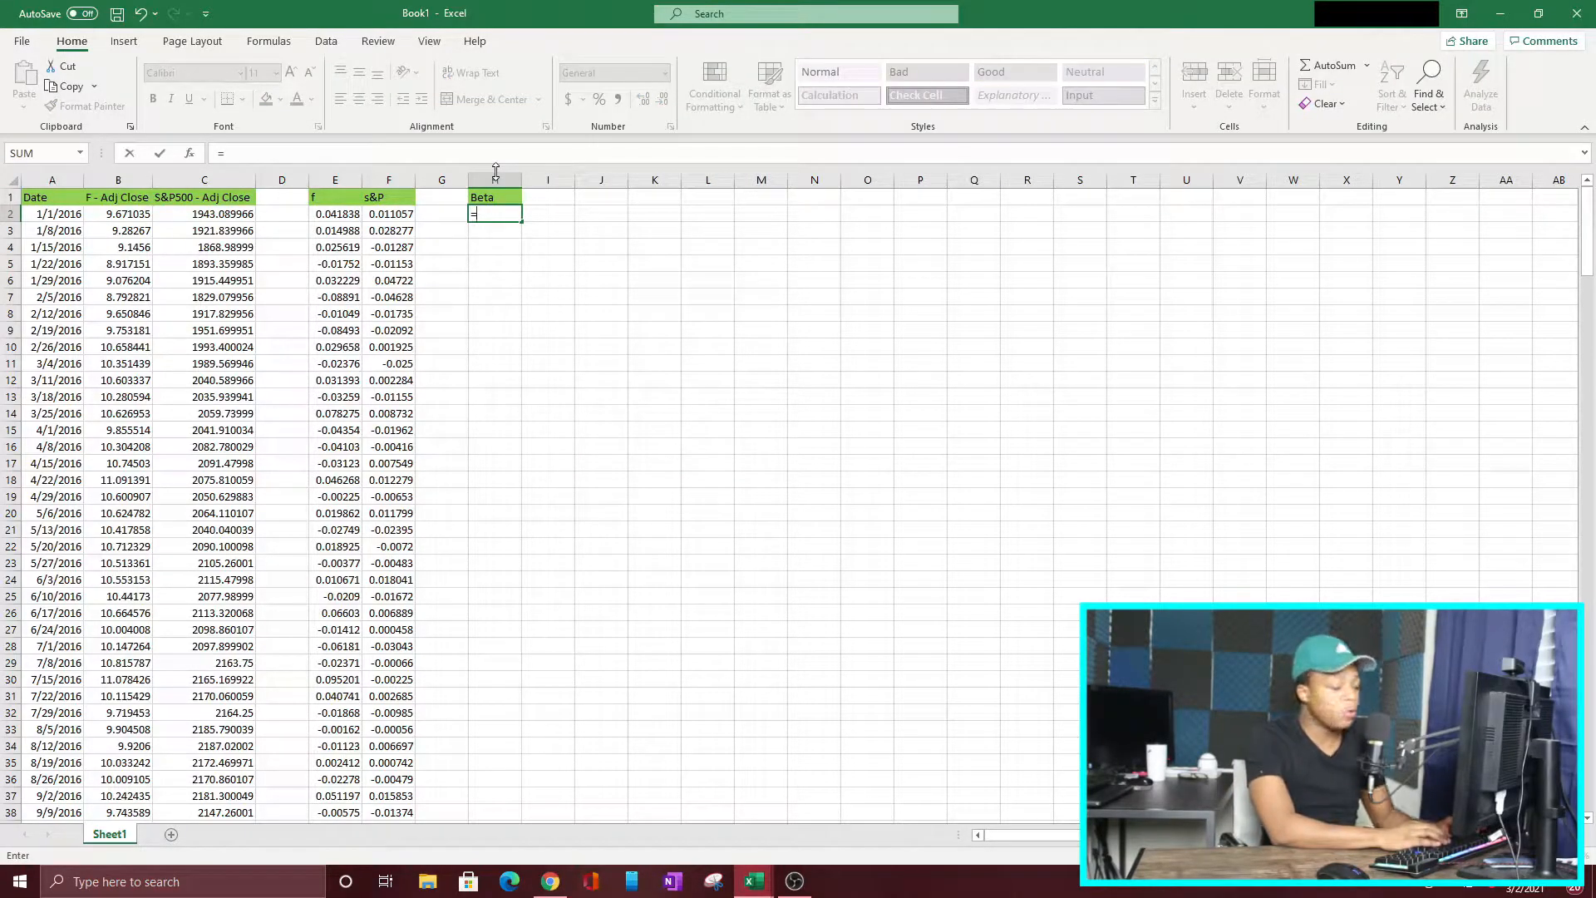
type("slope(")
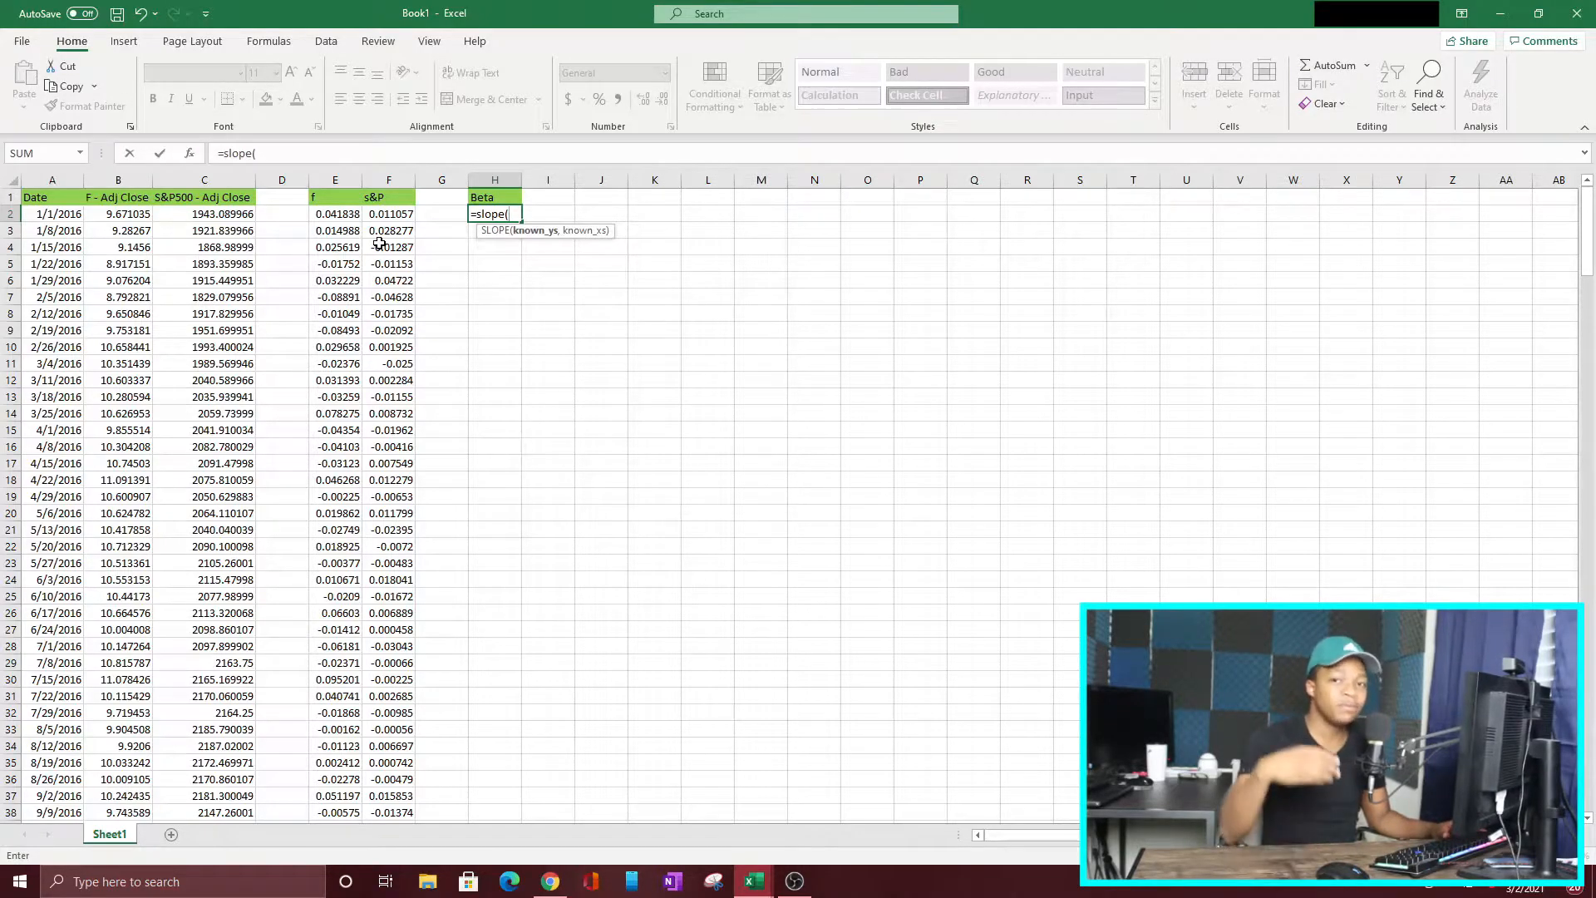
left_click(339, 215)
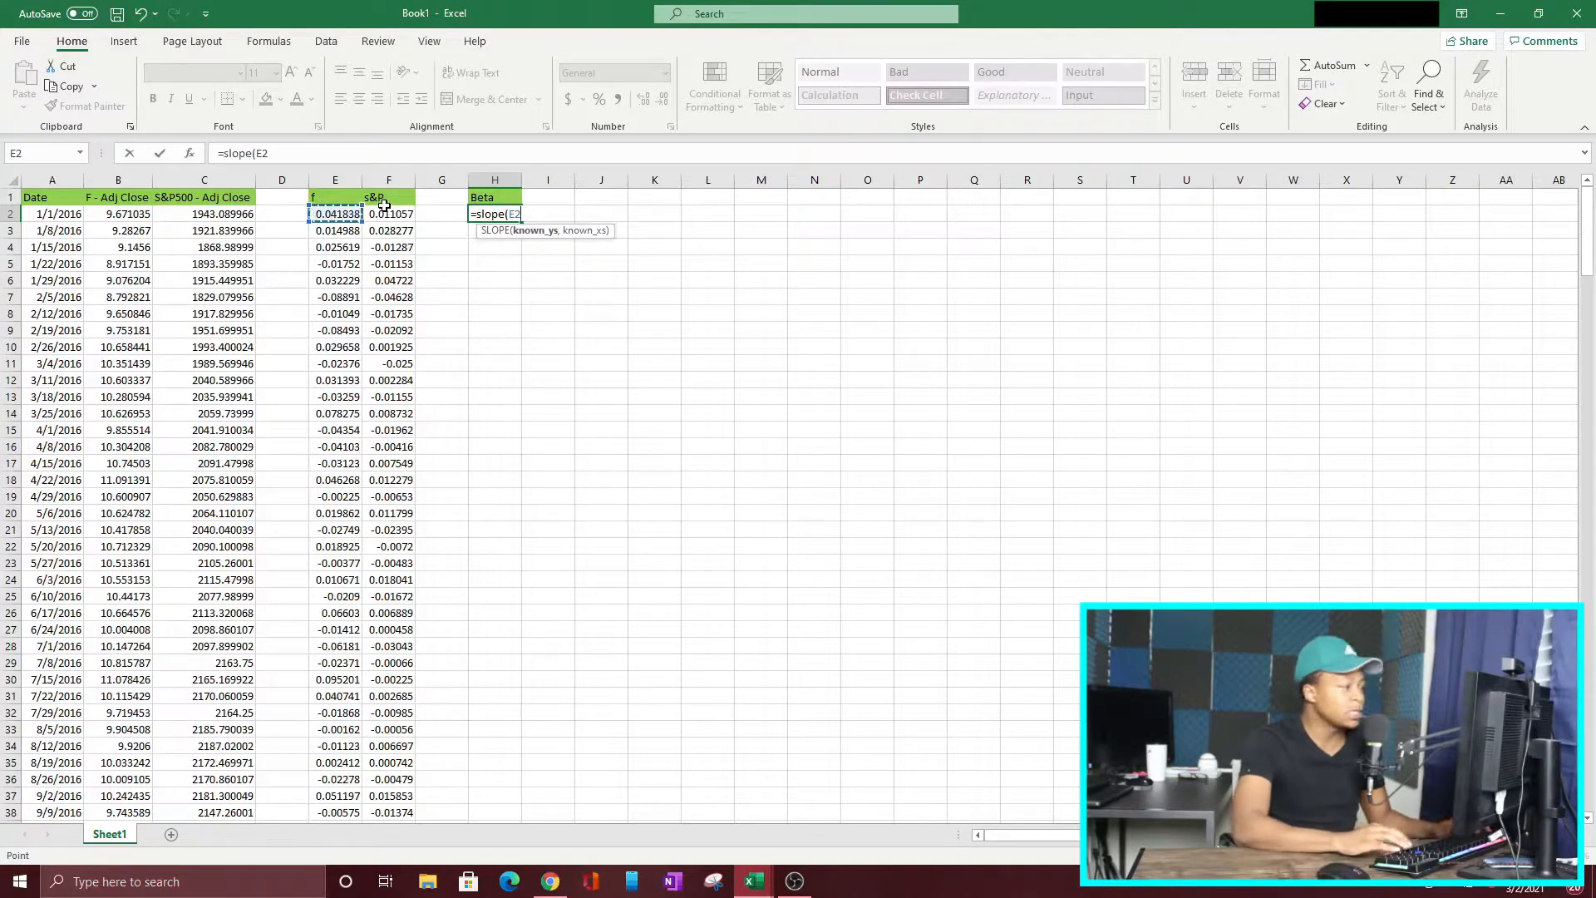
key("ctrl+shift+Down")
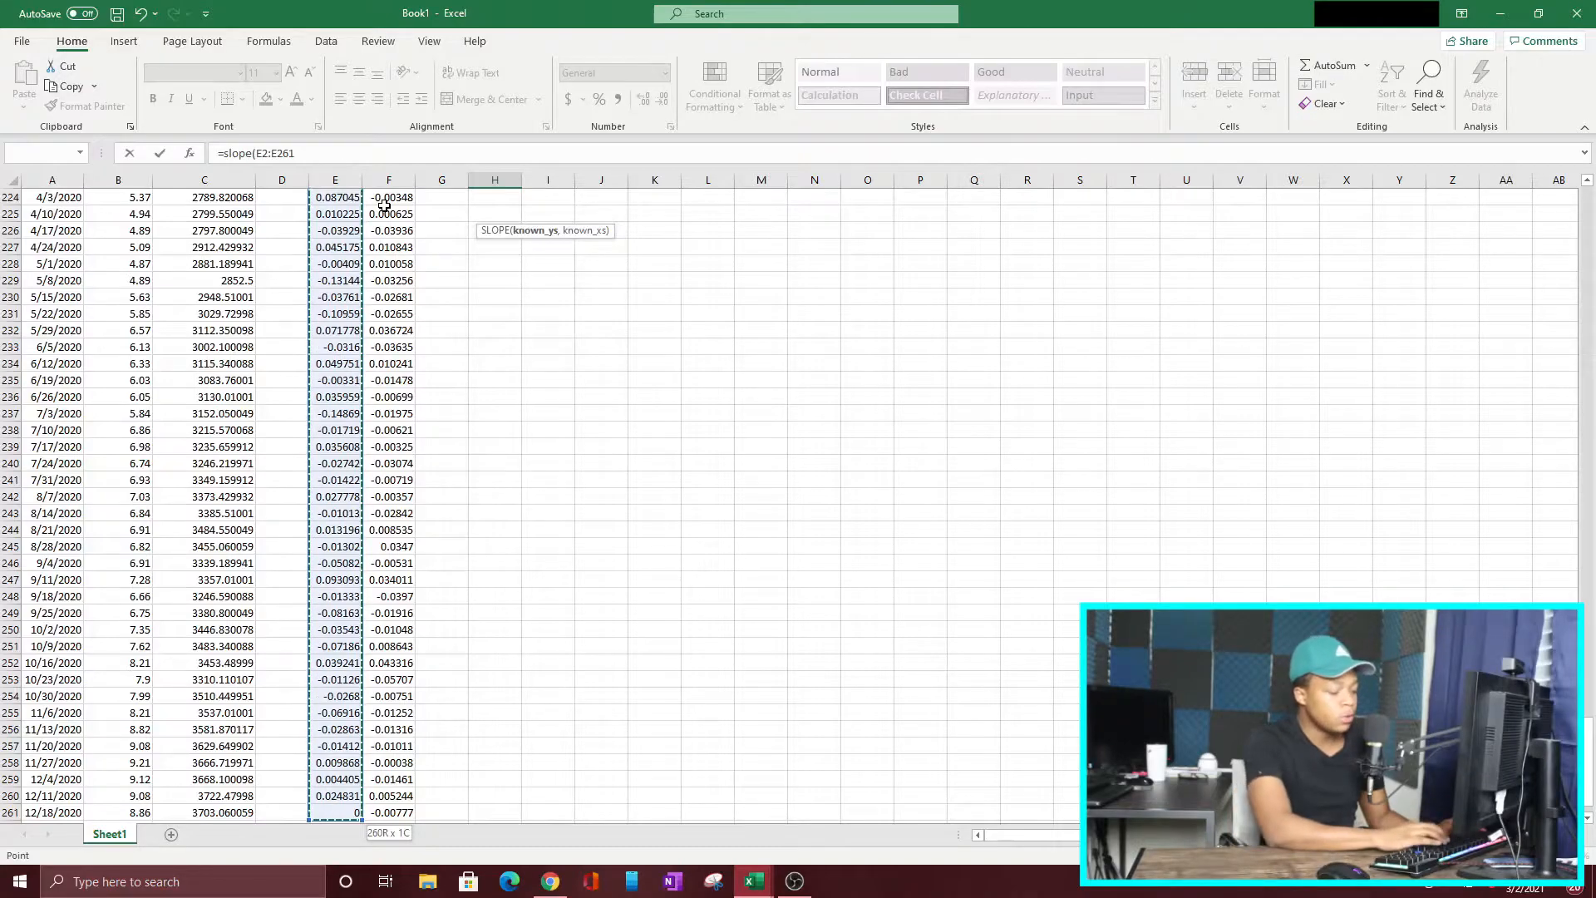
type(",")
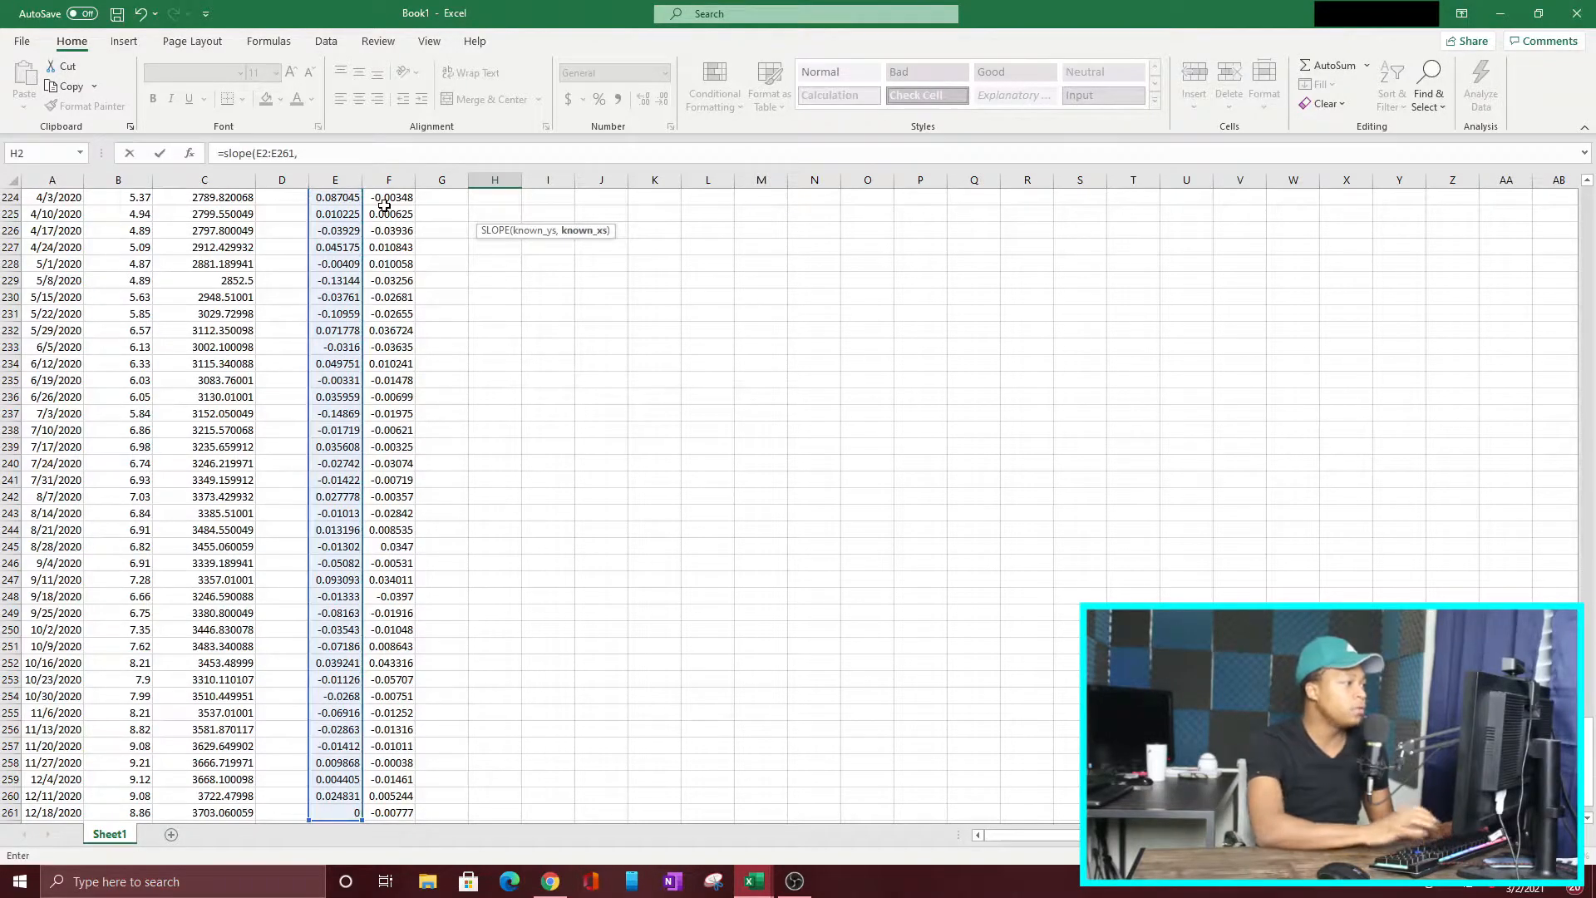
scroll(603, 449, "up", 20)
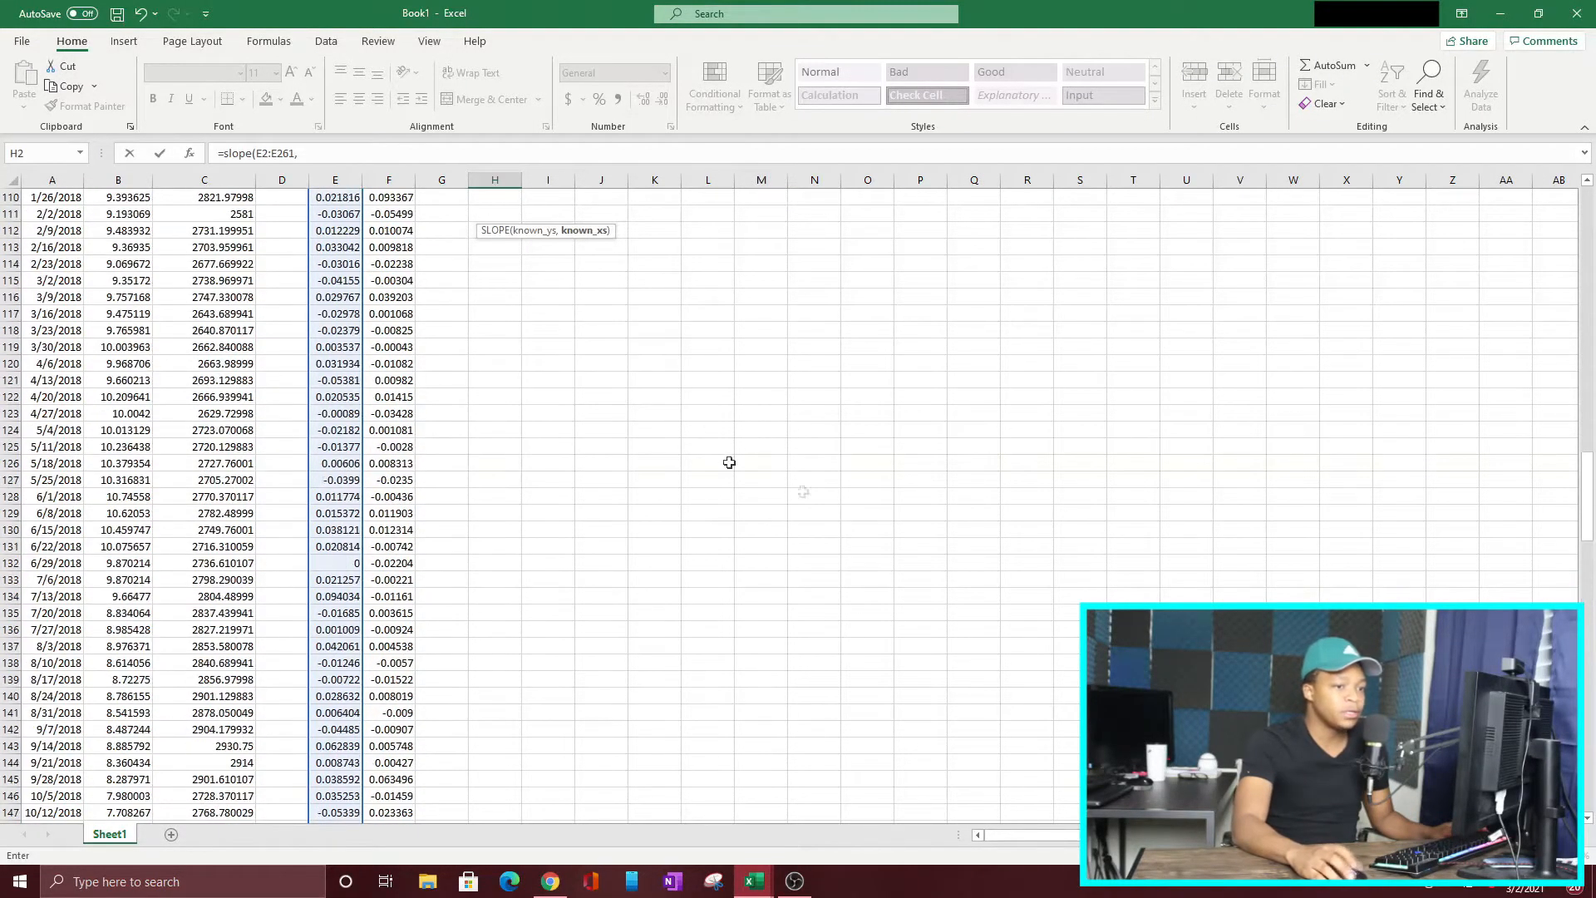
left_click_drag(1589, 473, 1589, 193)
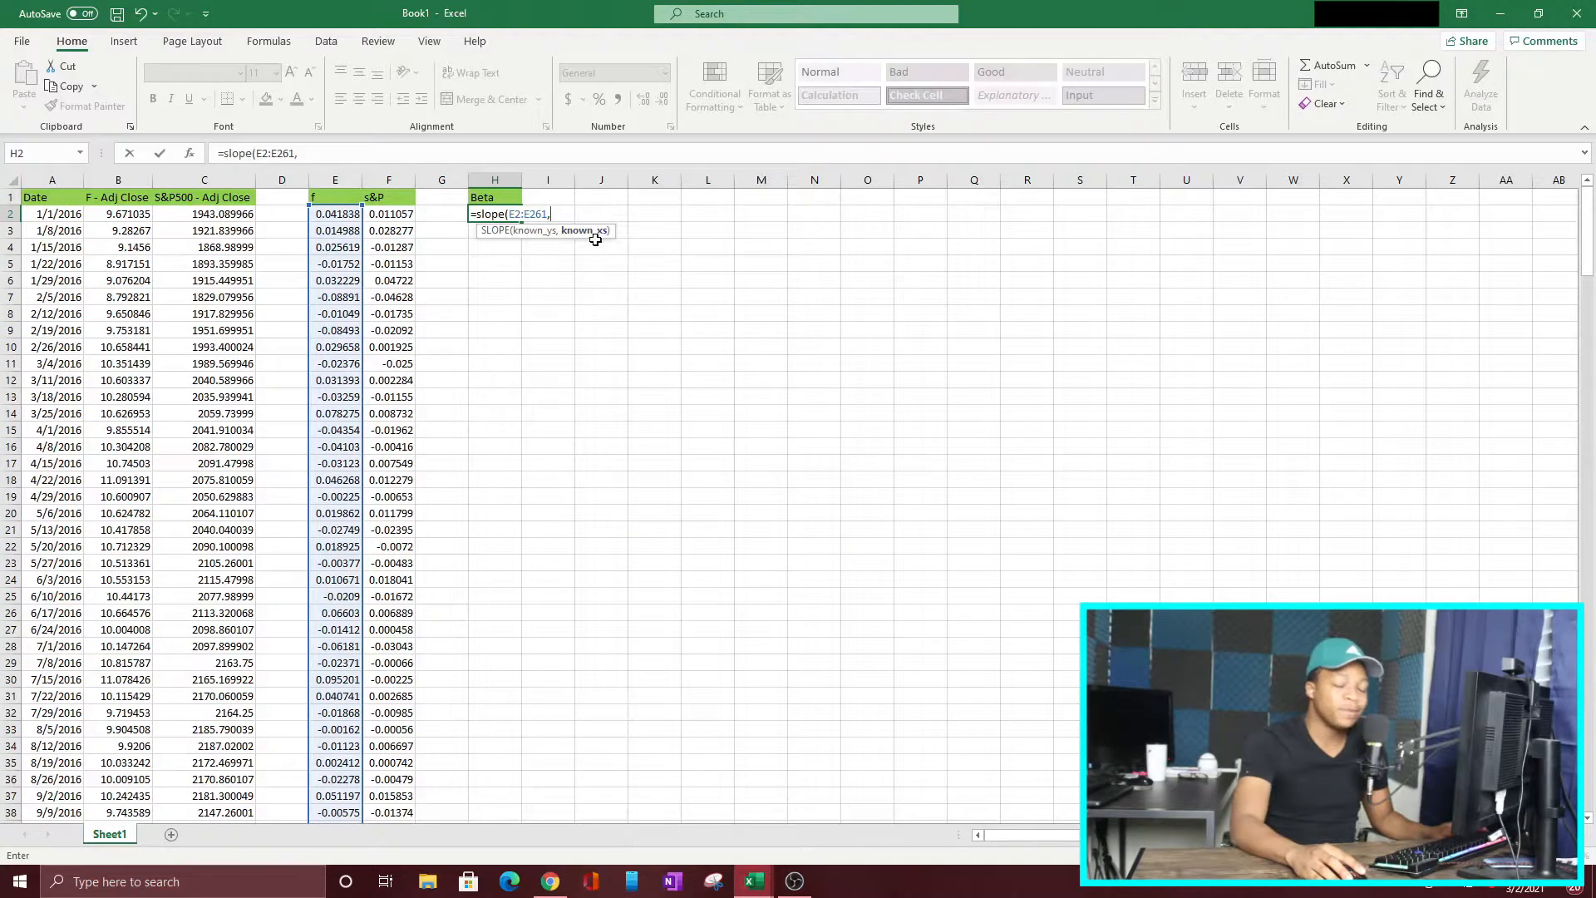
left_click(395, 215)
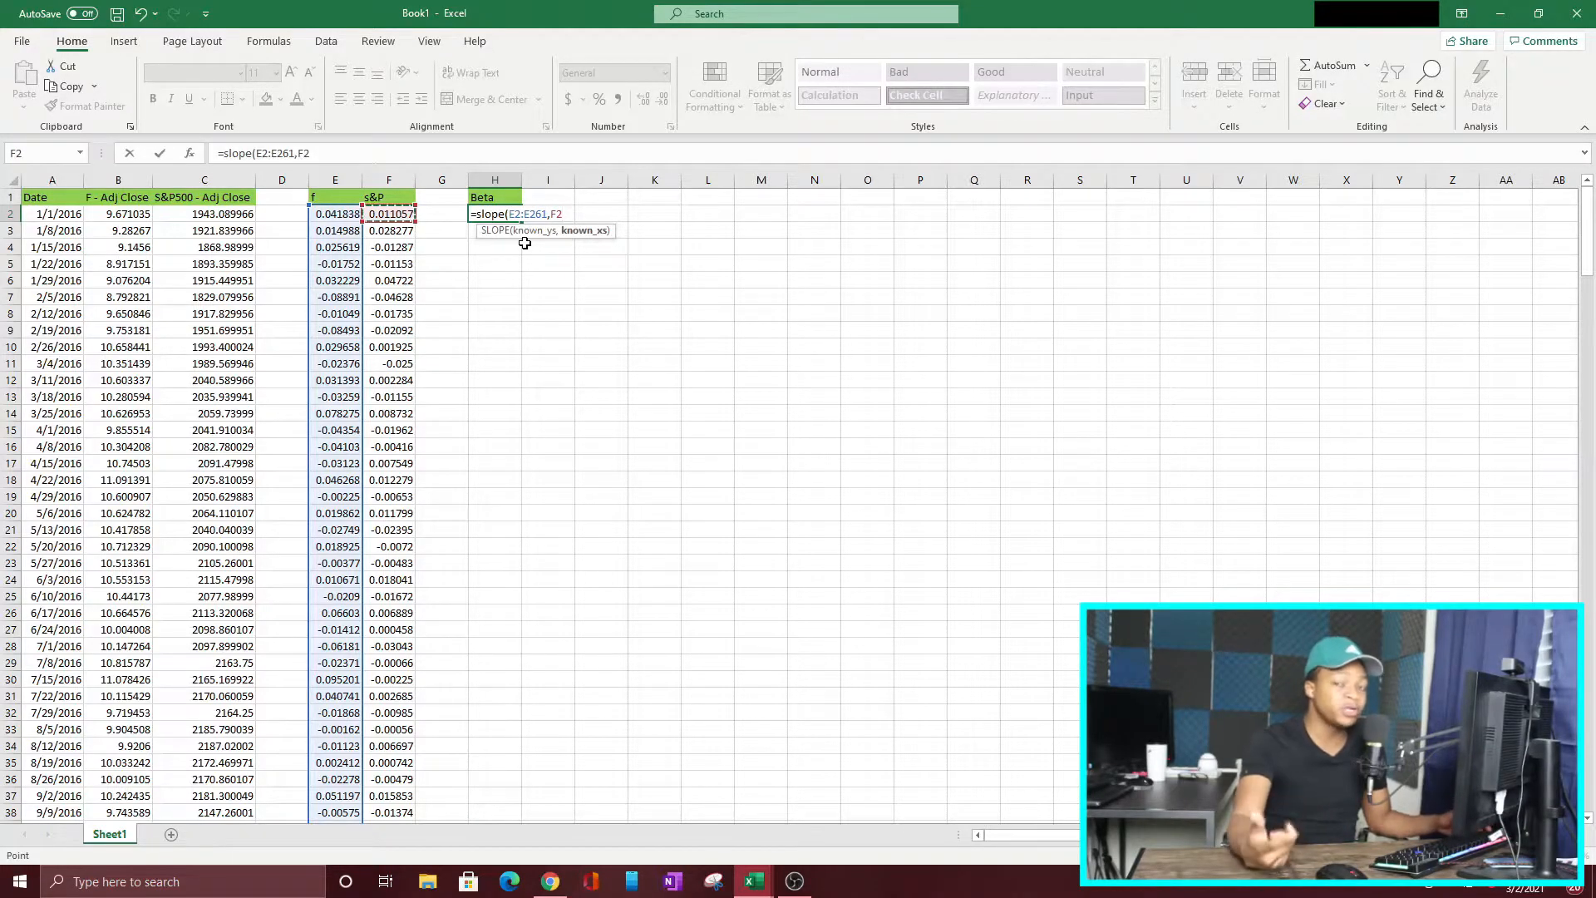
key("ctrl+shift+Down")
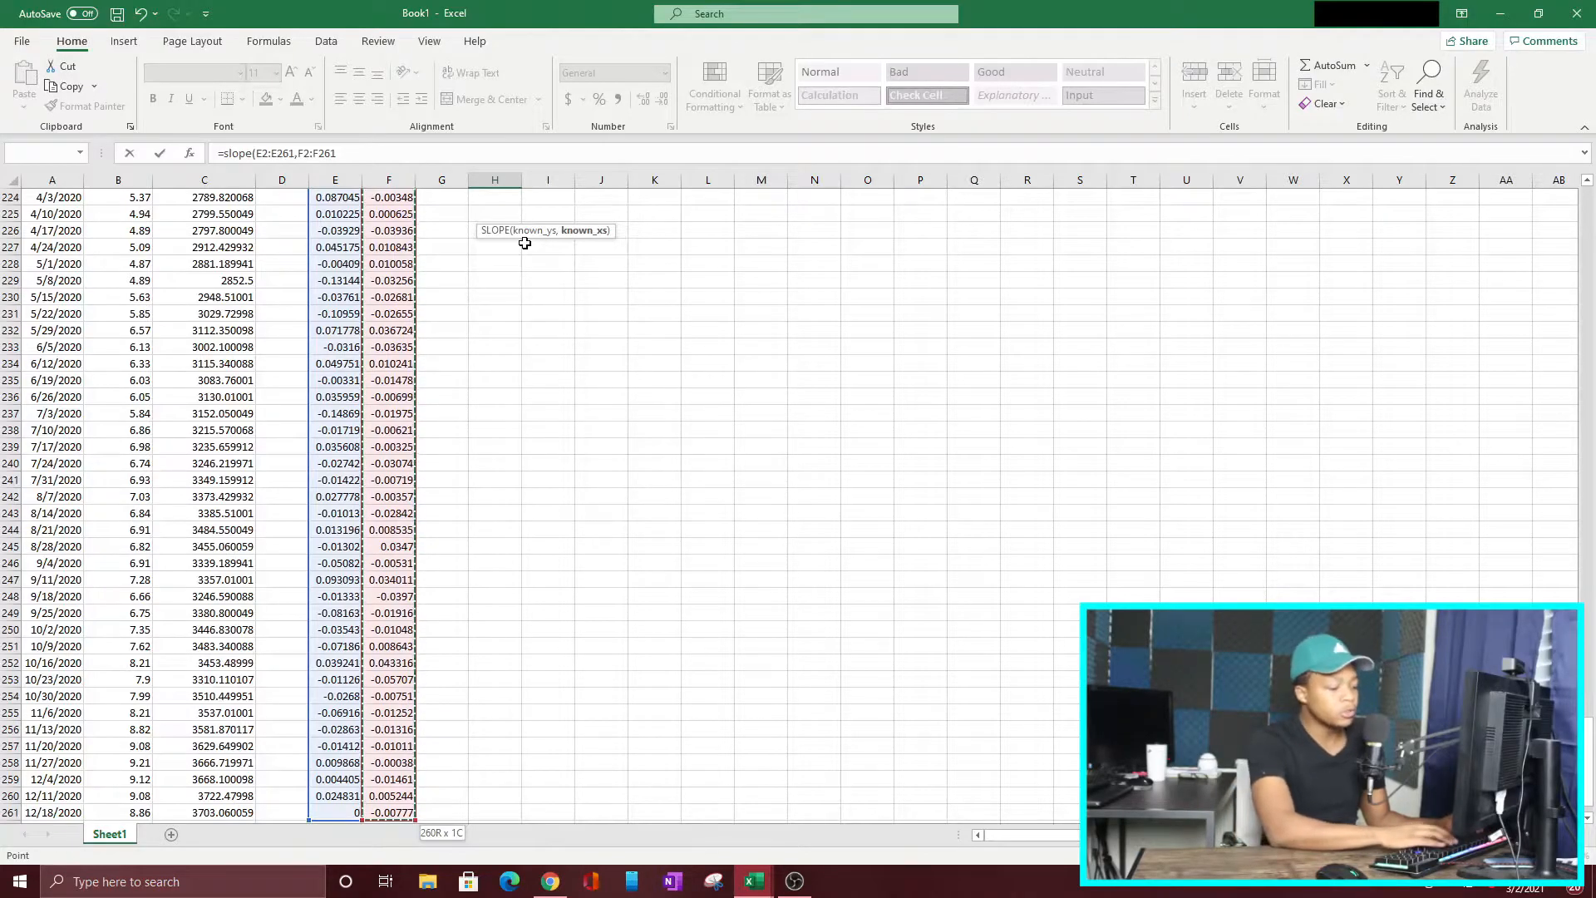
key("ctrl+Return")
scroll(525, 243, "up", 1)
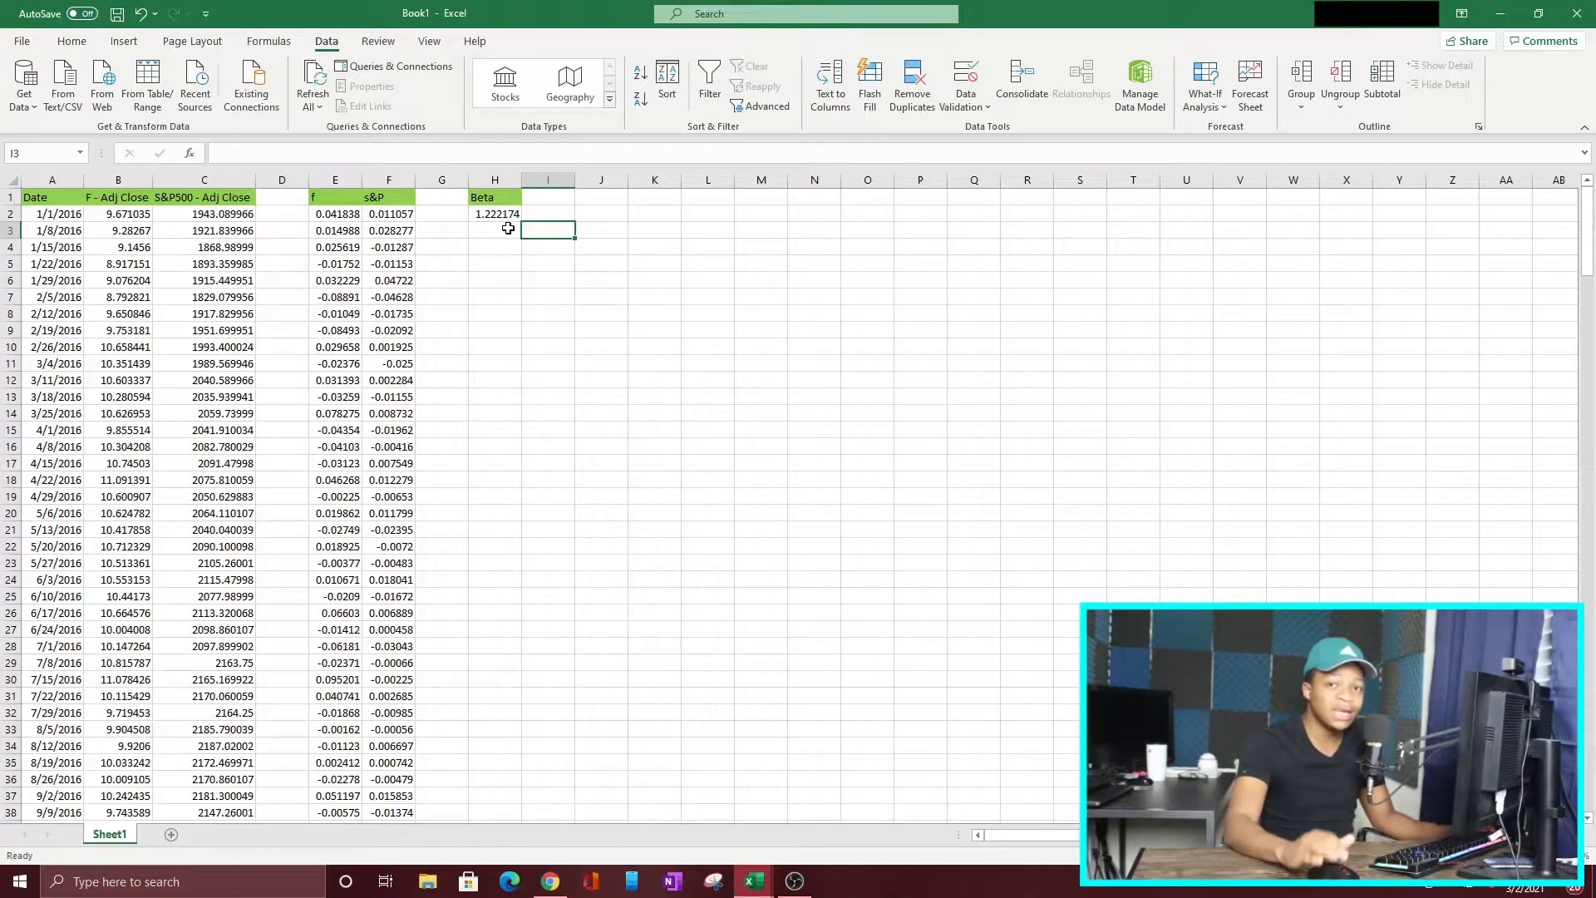
Step: Enable the Analysis ToolPak, Analysis ToolPak - VBA and Solver Add-in among the Excel add-ins
left_click(23, 42)
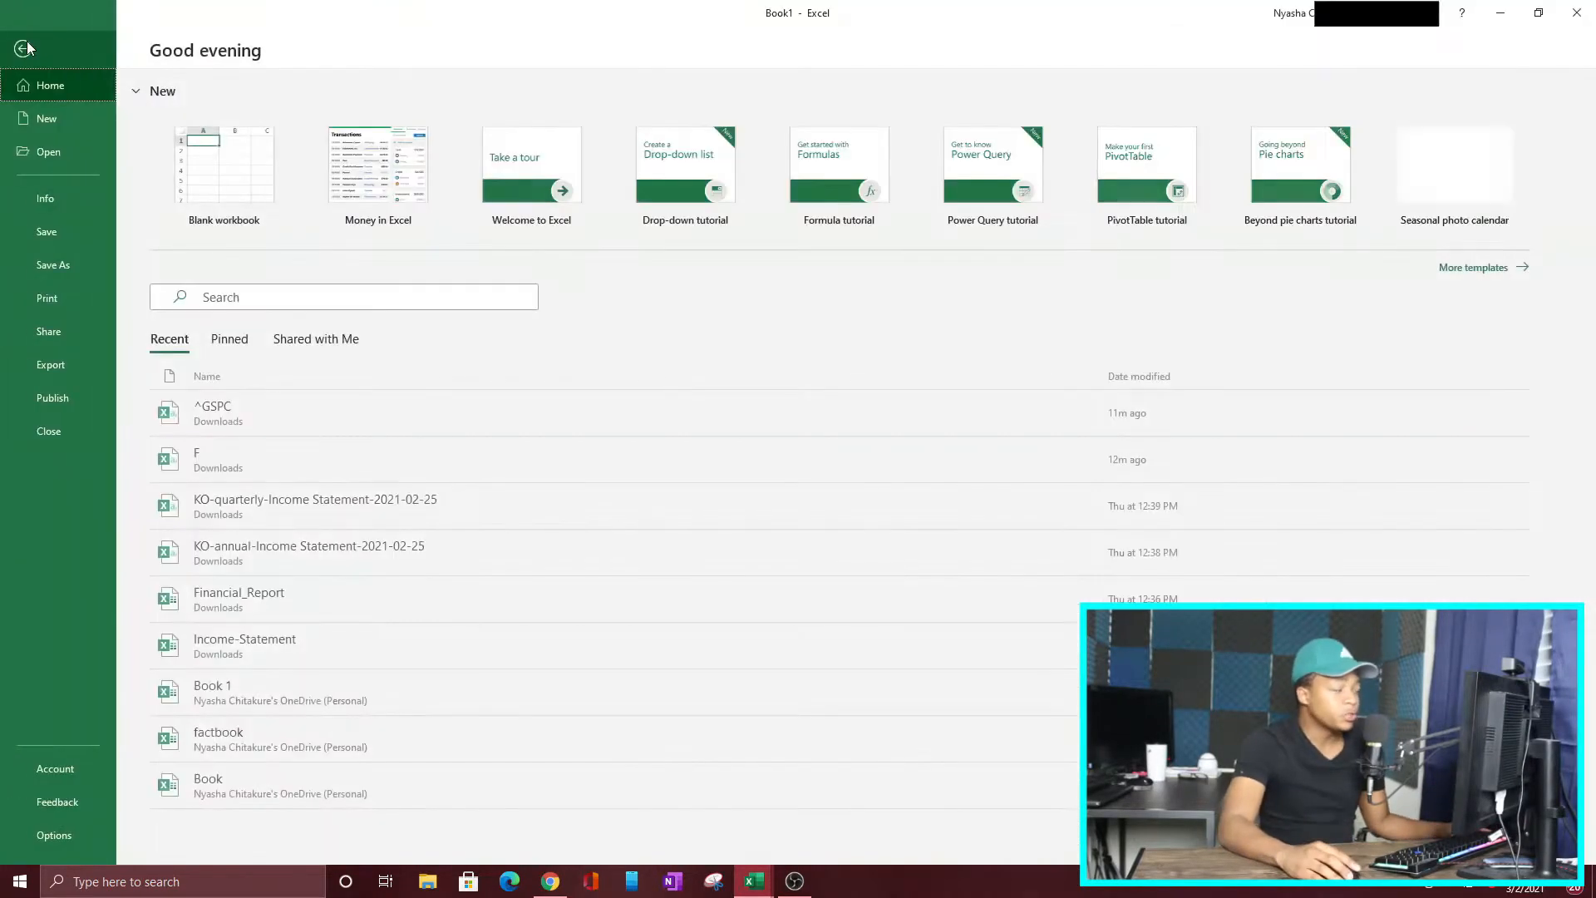
left_click(37, 835)
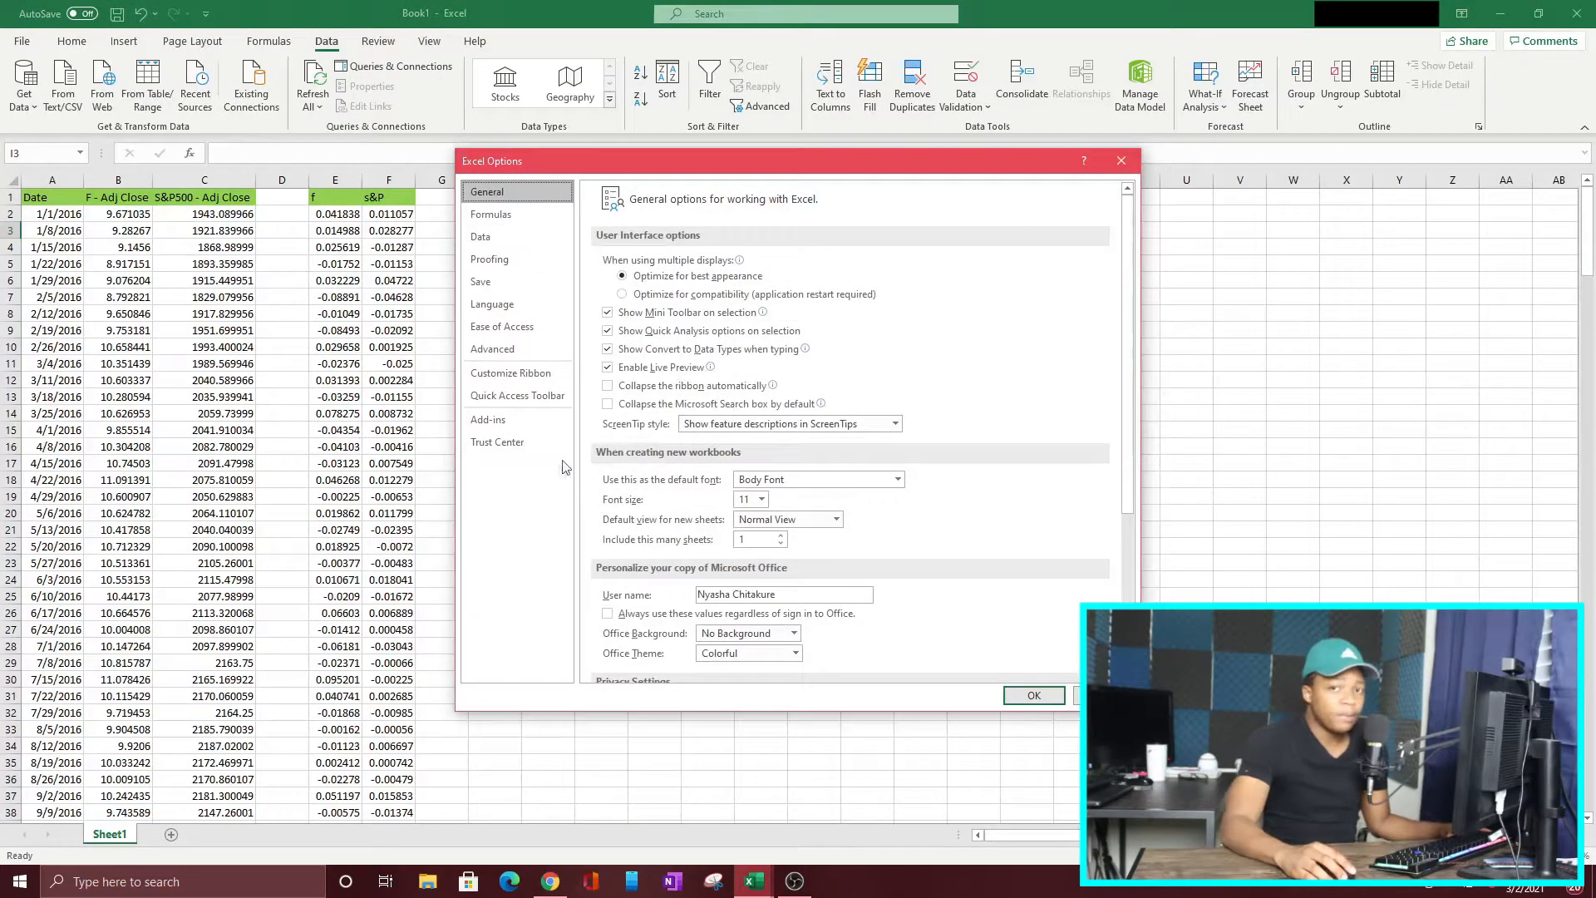
left_click(499, 421)
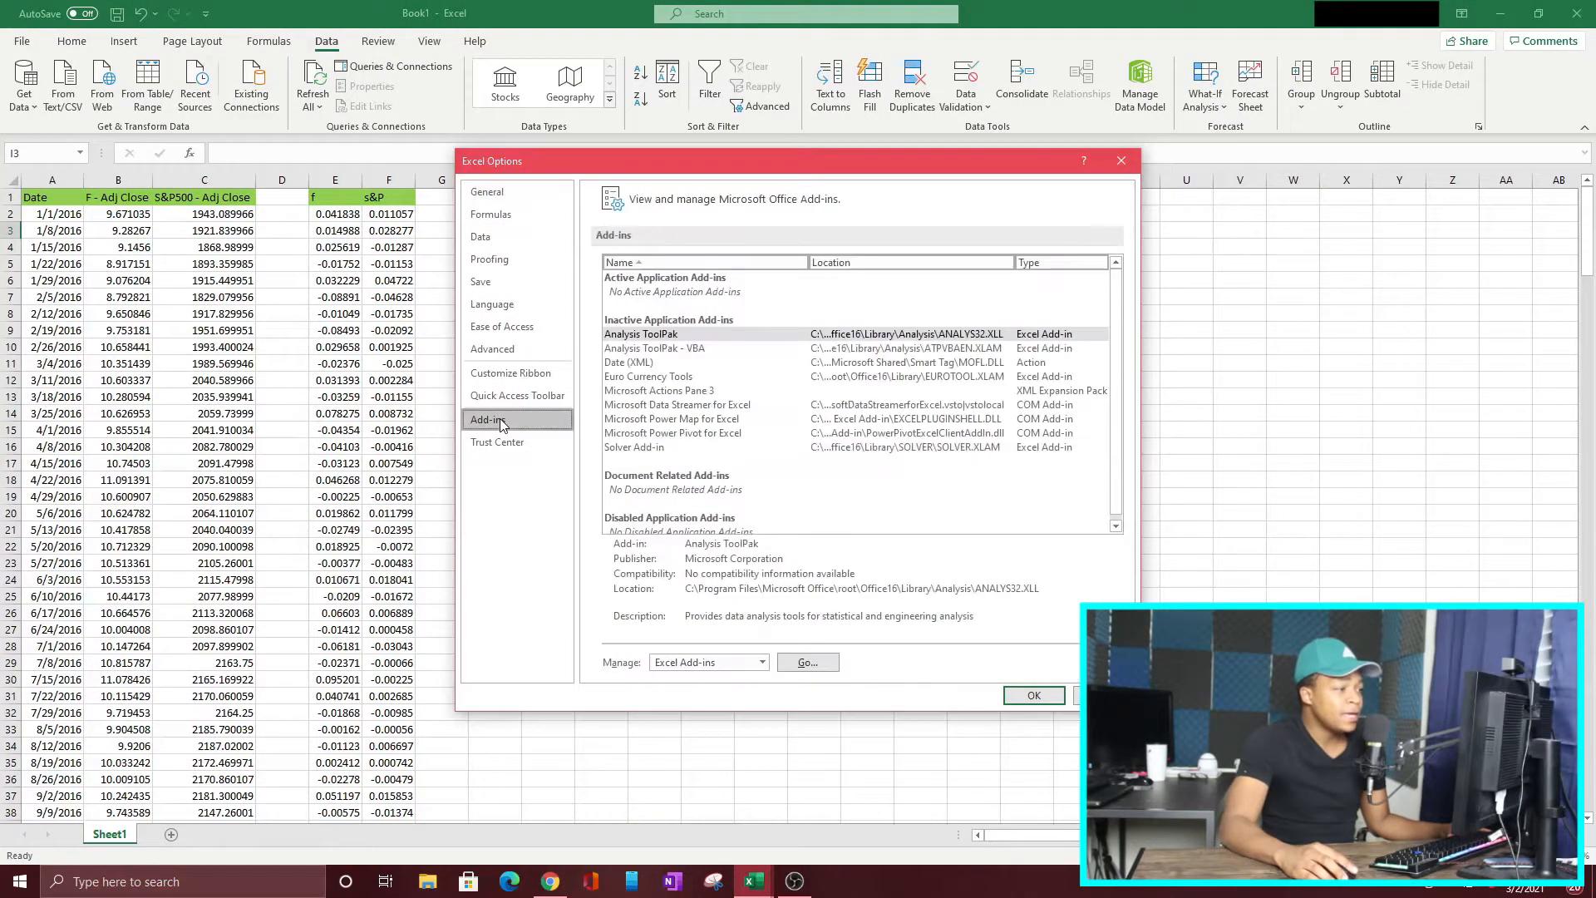
left_click(663, 335)
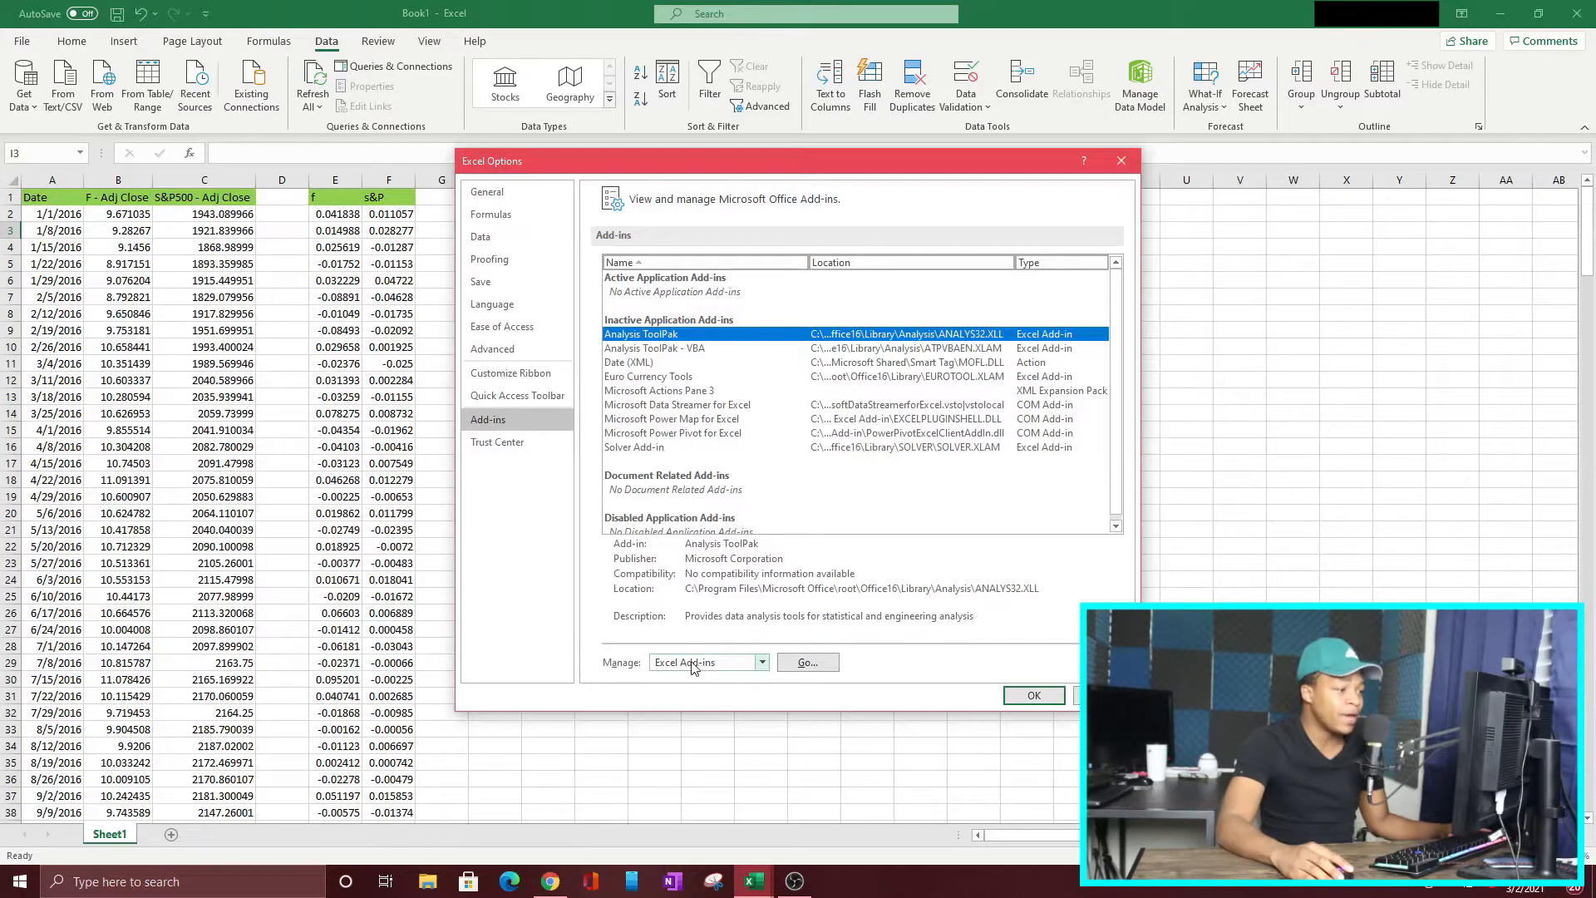
left_click(764, 661)
left_click(698, 676)
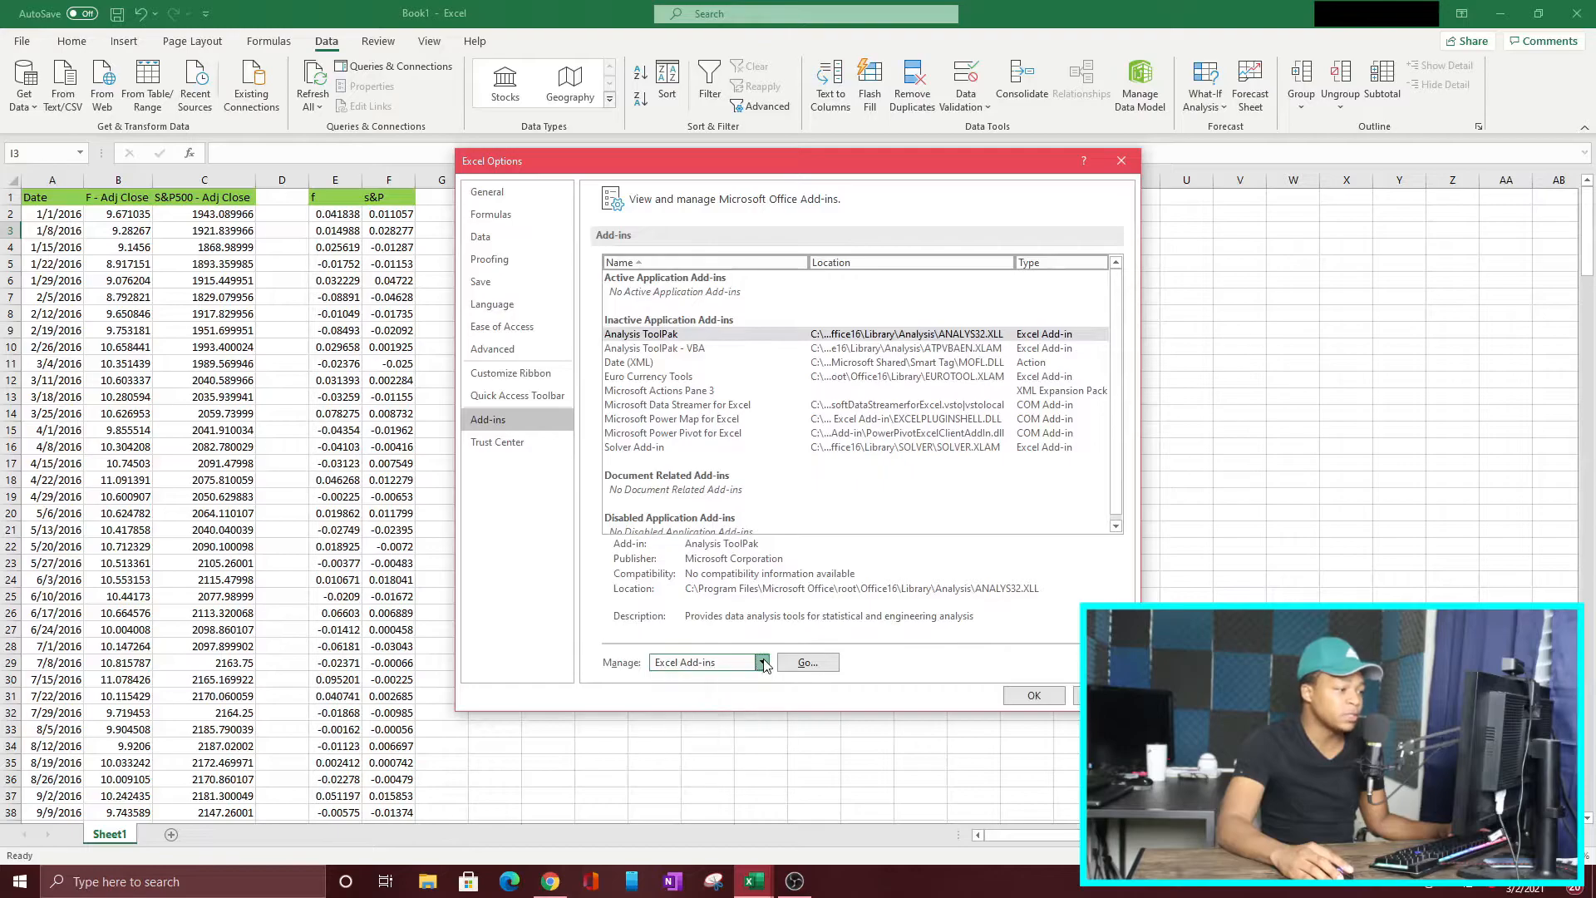
left_click(828, 669)
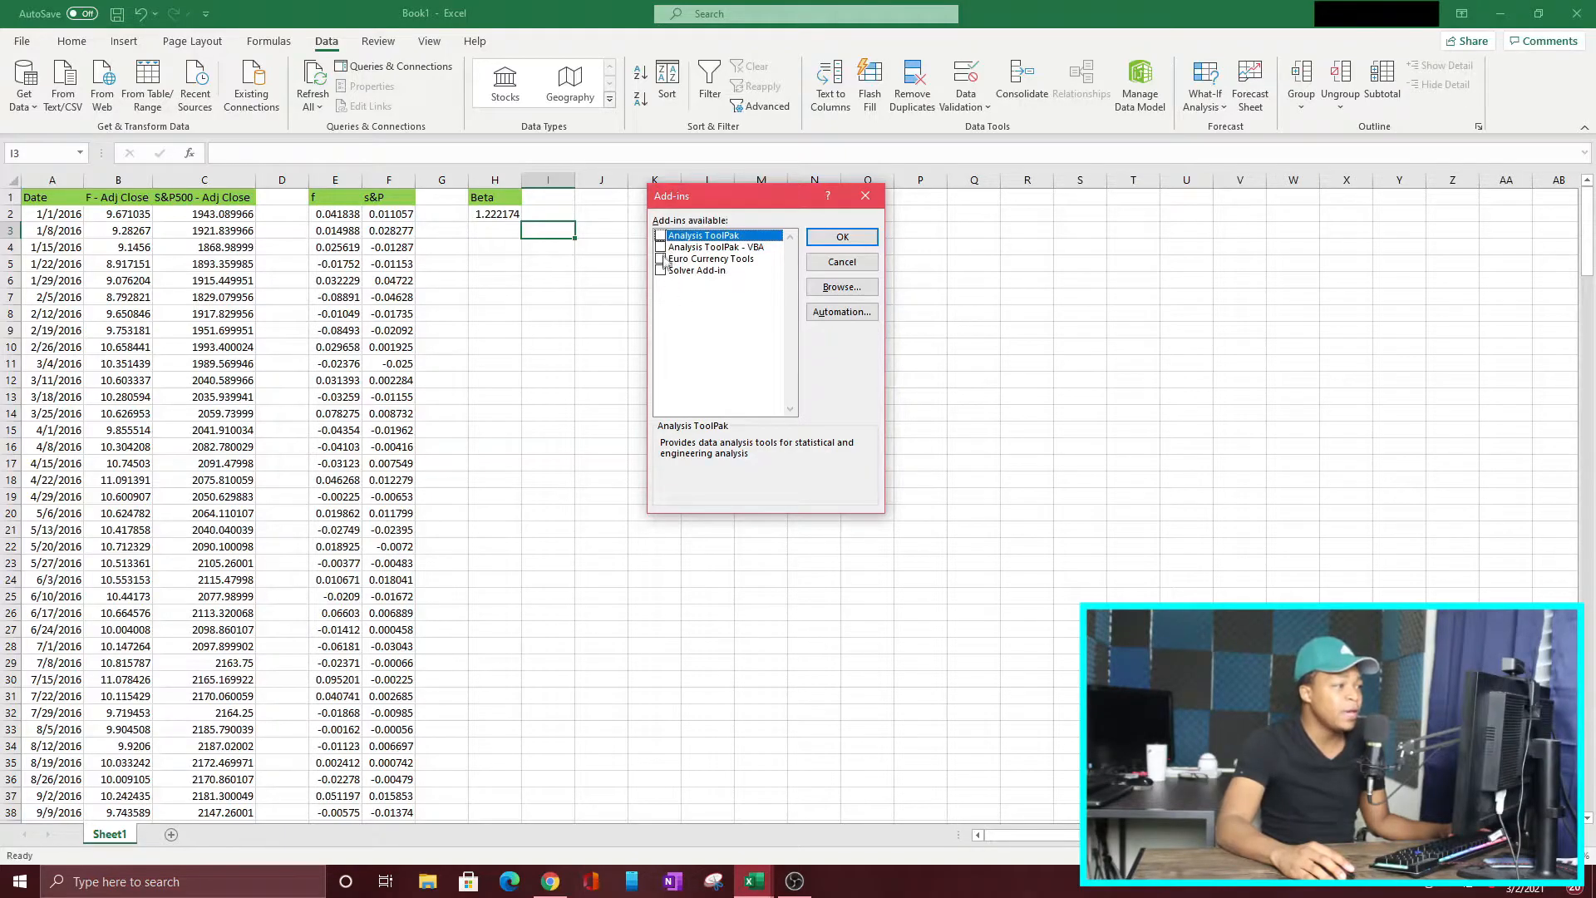
left_click(661, 236)
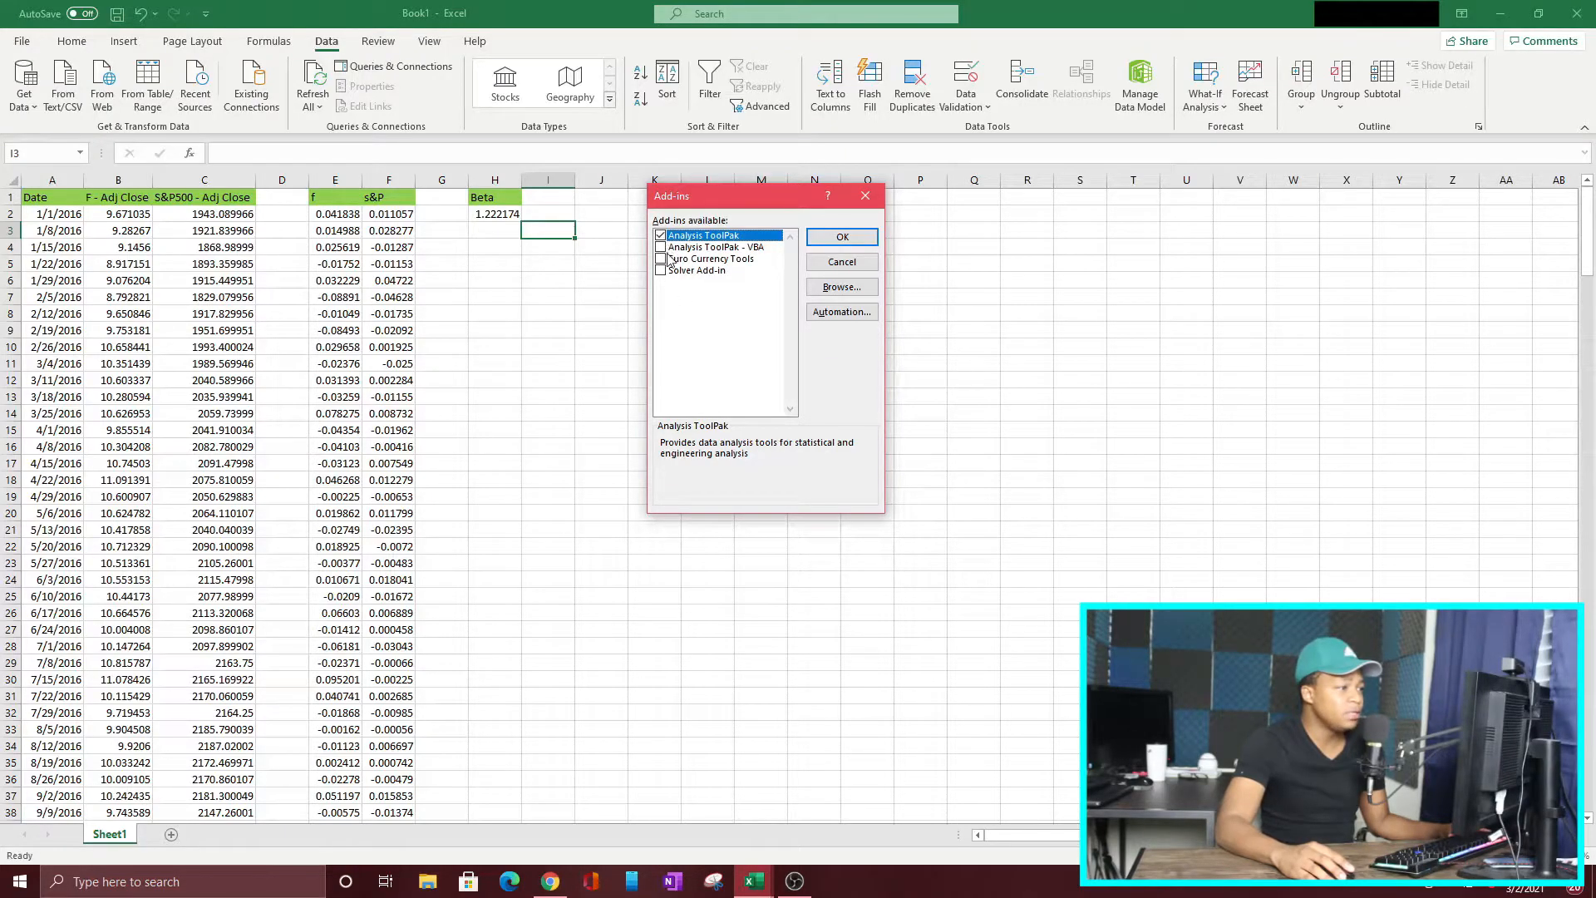
left_click(660, 247)
left_click(661, 270)
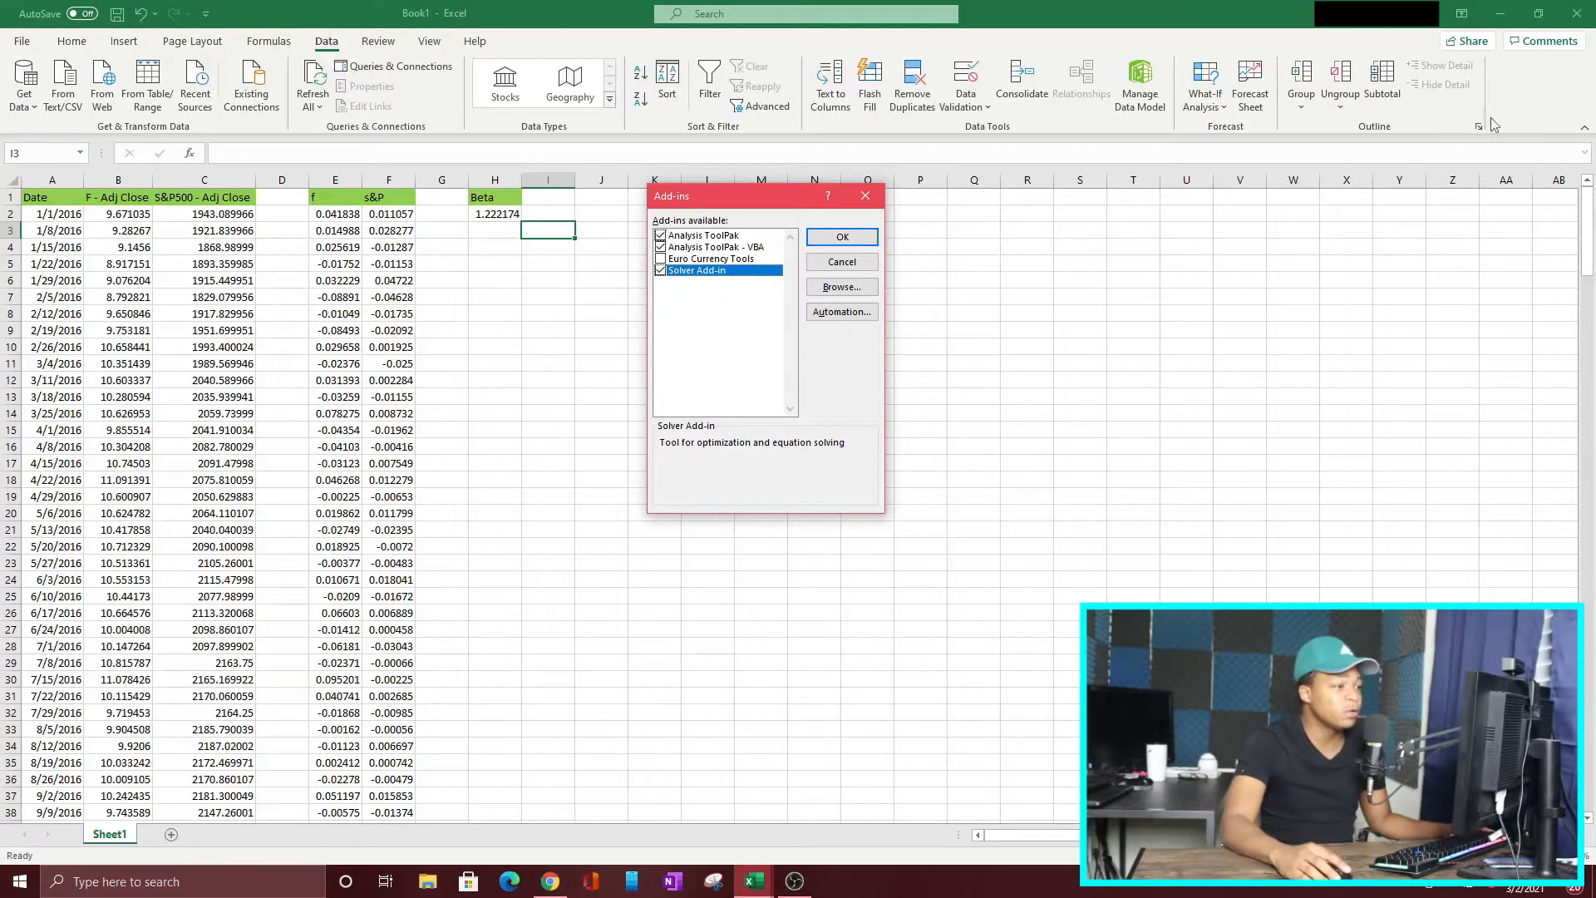
left_click(842, 237)
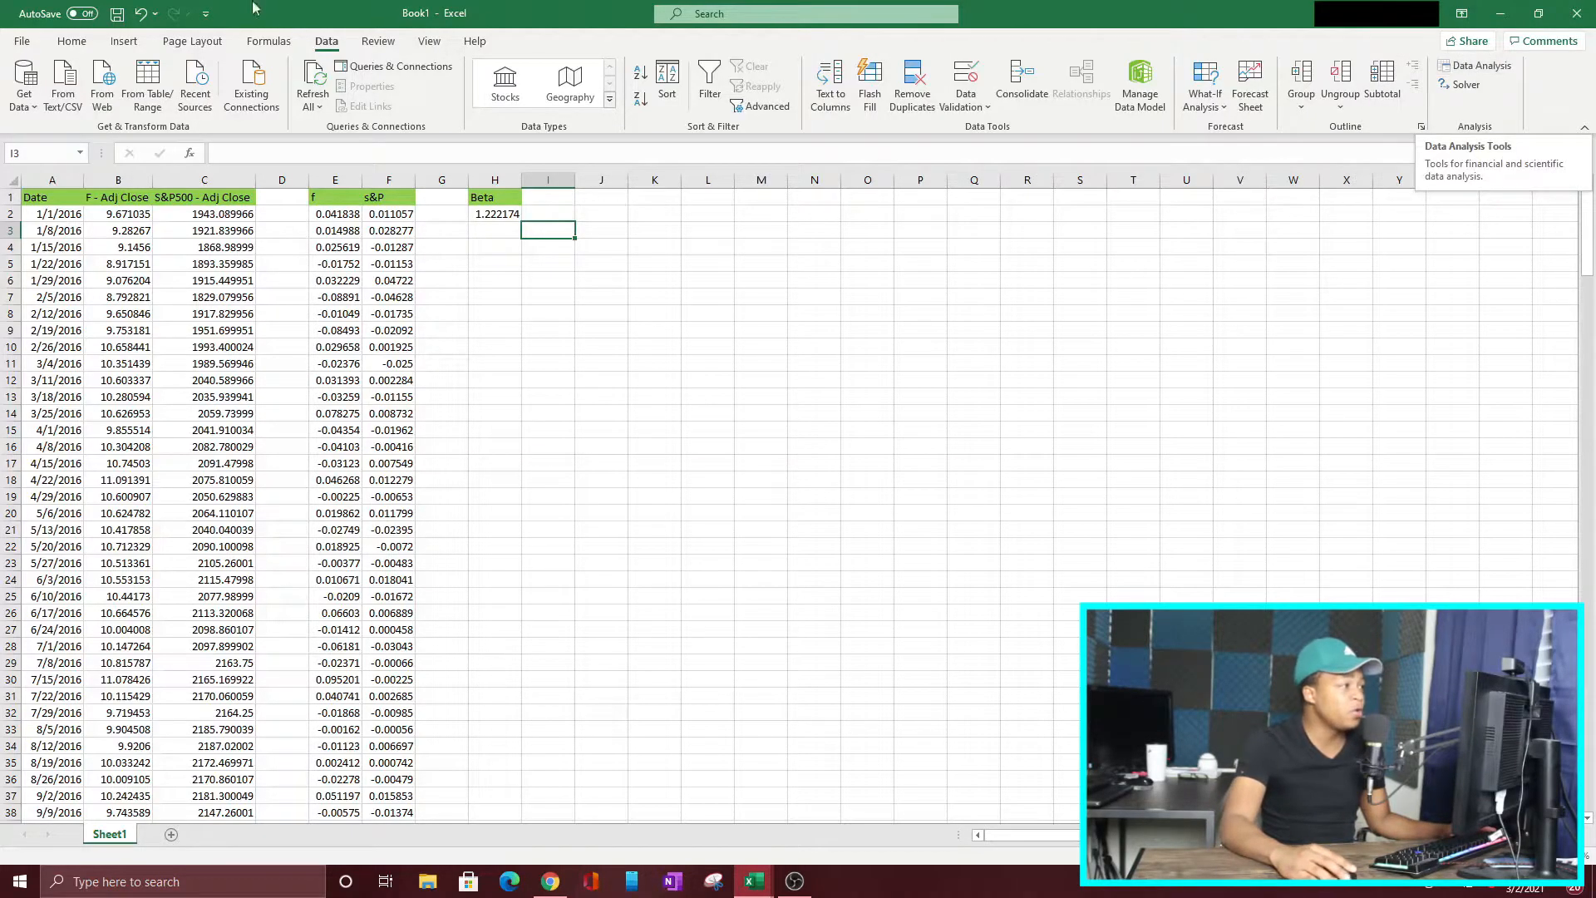
Step: Open the Regression tool from the Data Analysis tools
left_click(1461, 73)
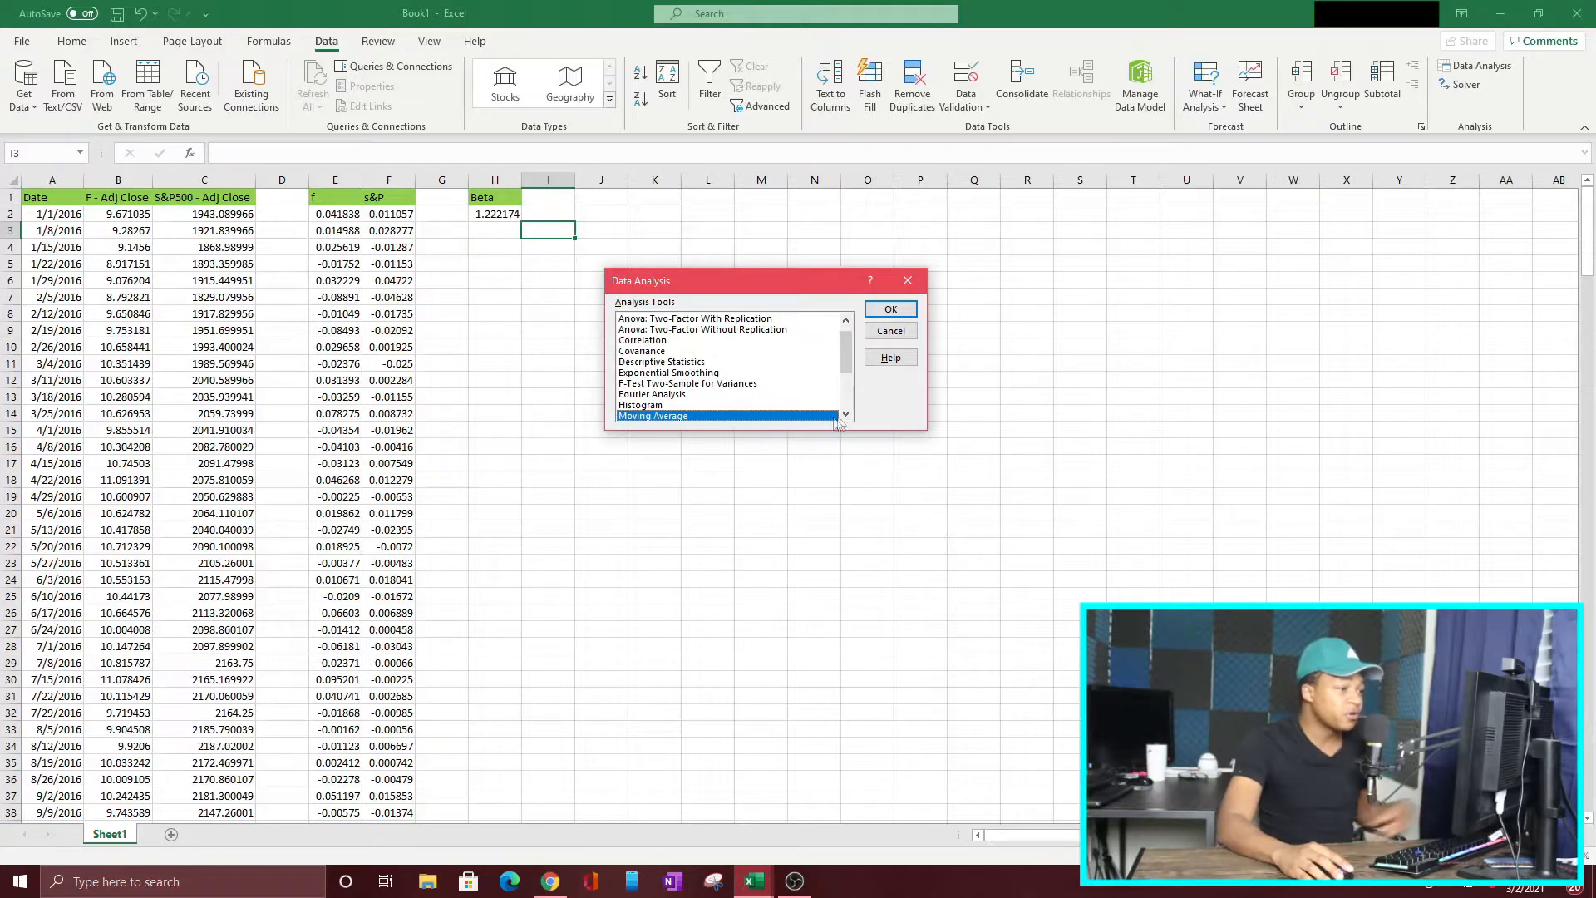
left_click(845, 414)
left_click(846, 414)
left_click(846, 415)
left_click(846, 414)
left_click(846, 414)
left_click(847, 414)
left_click(645, 384)
left_click(894, 309)
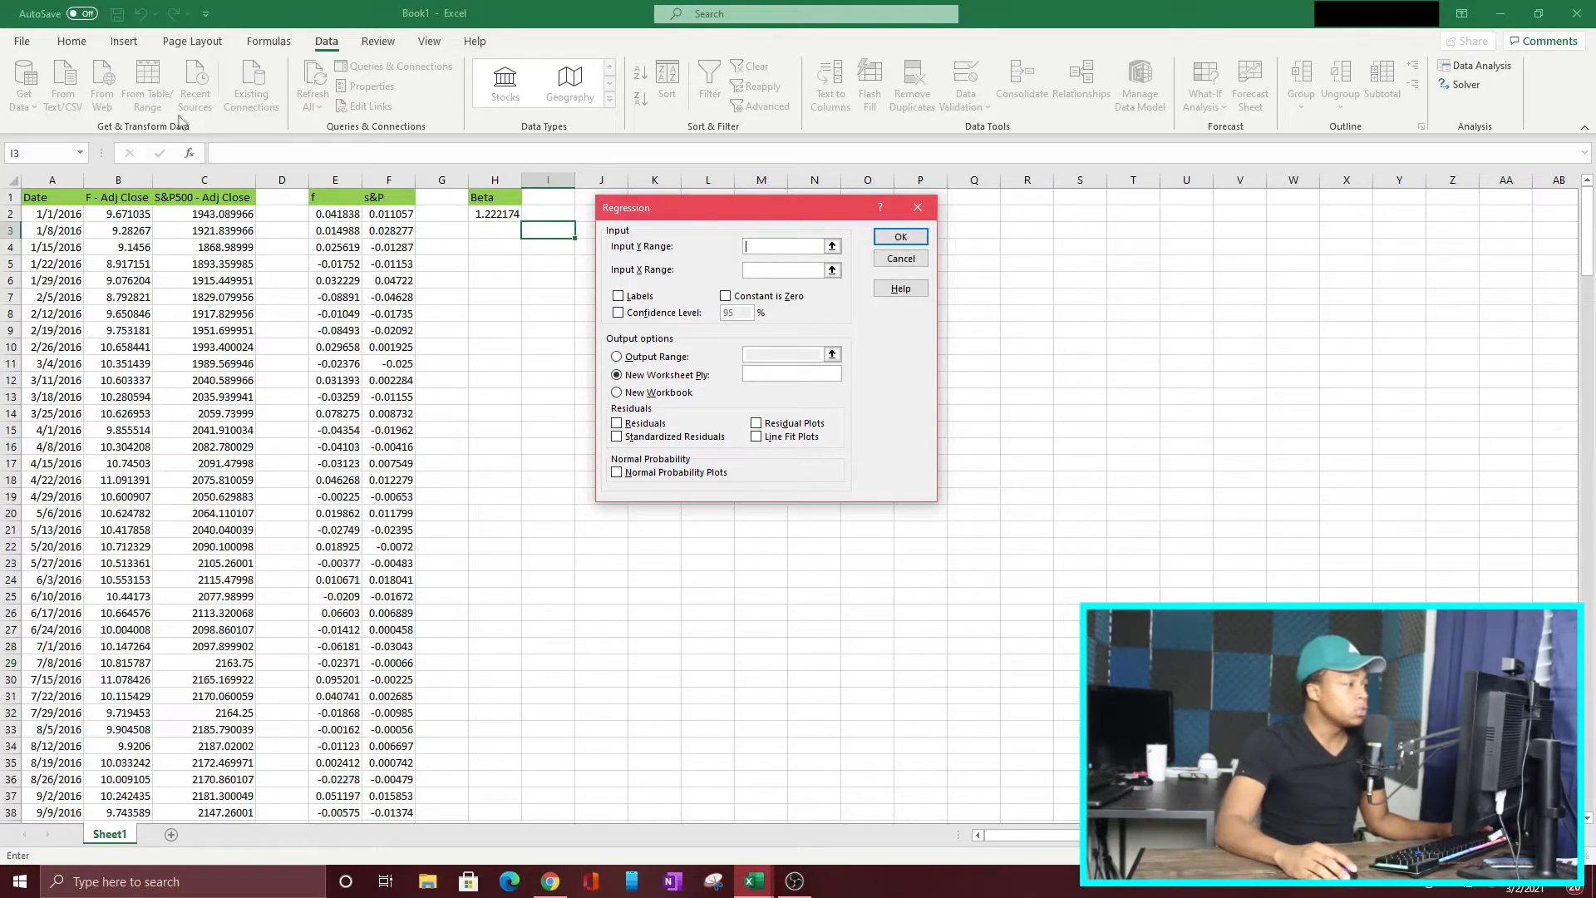
Step: Set the regression's Y range to the Ford returns E2:E261 and its X range to the S&P 500 returns F2:F261
left_click(326, 217)
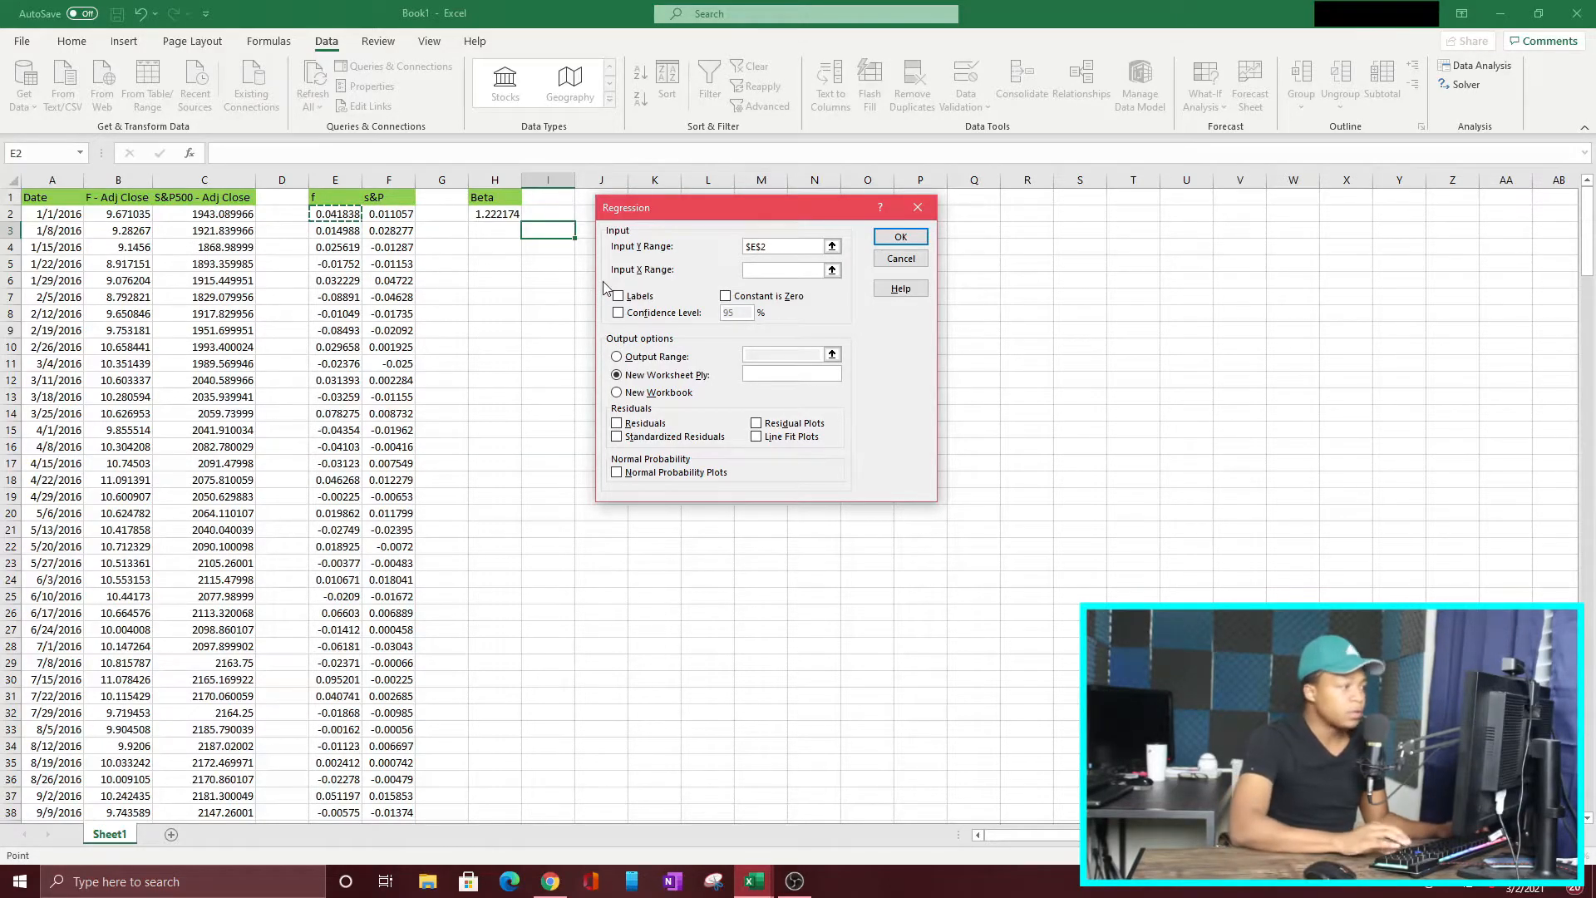
key("ctrl+shift+Down")
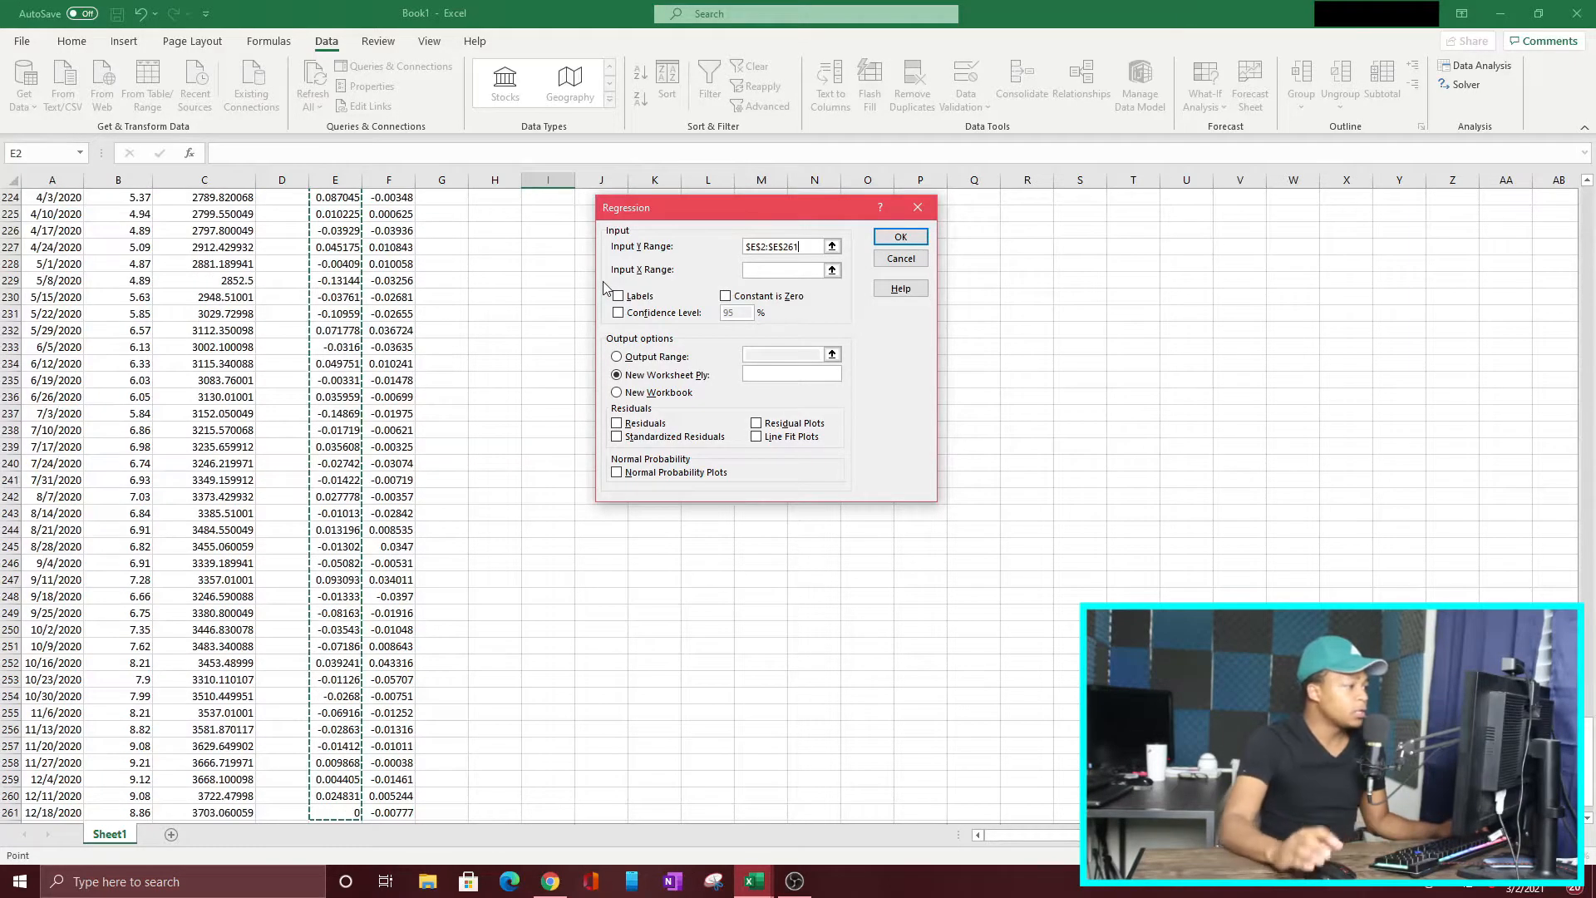
left_click(778, 274)
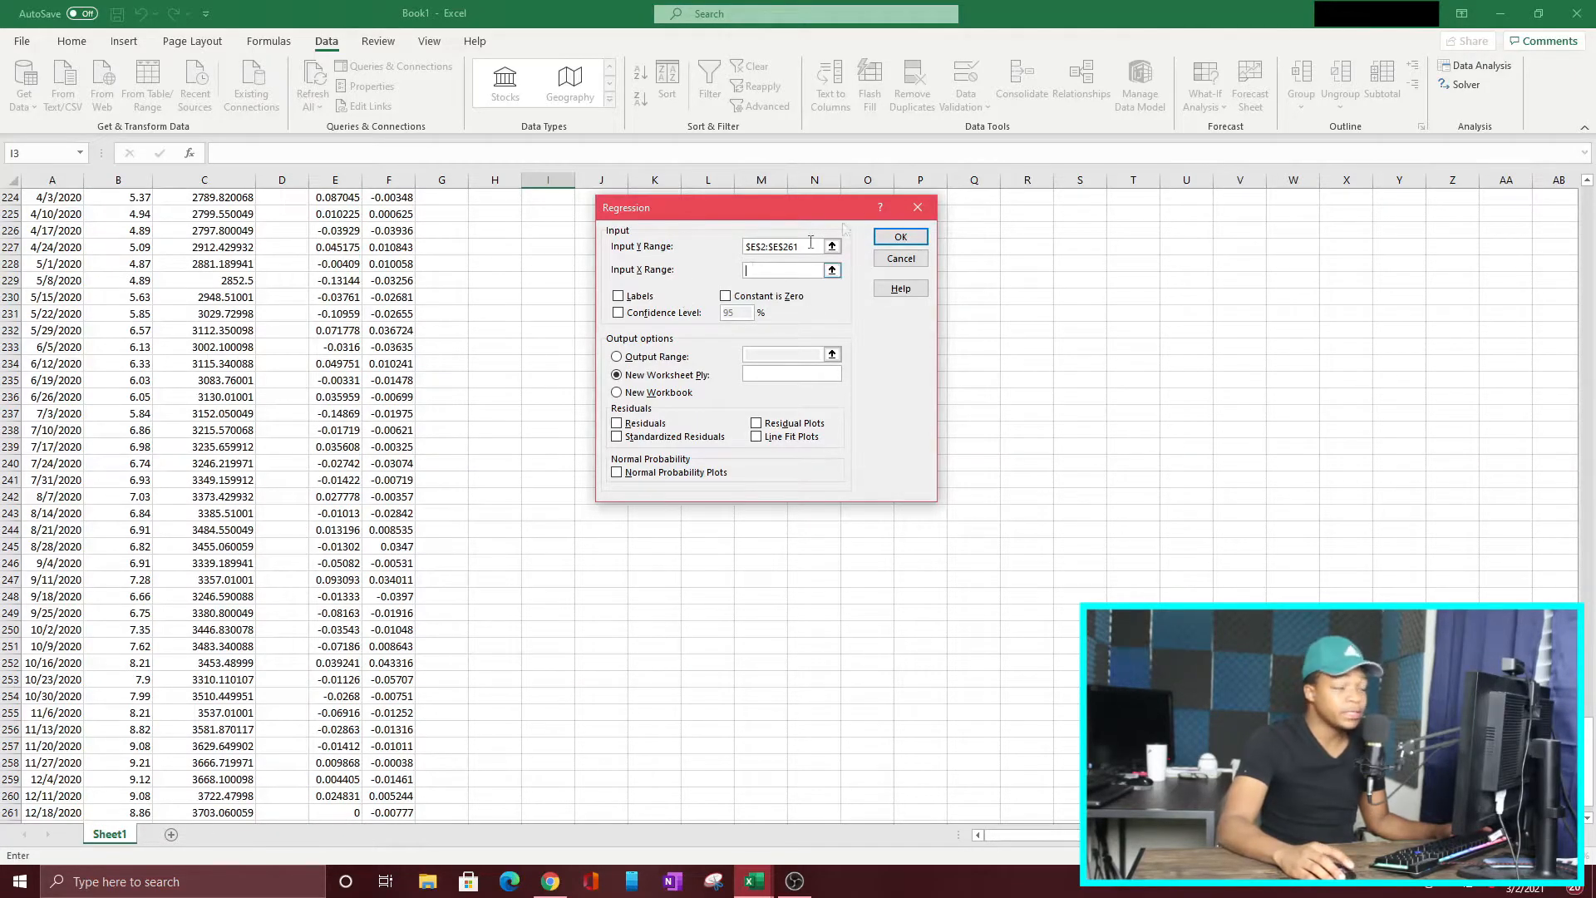
scroll(353, 283, "up", 20)
scroll(354, 278, "up", 20)
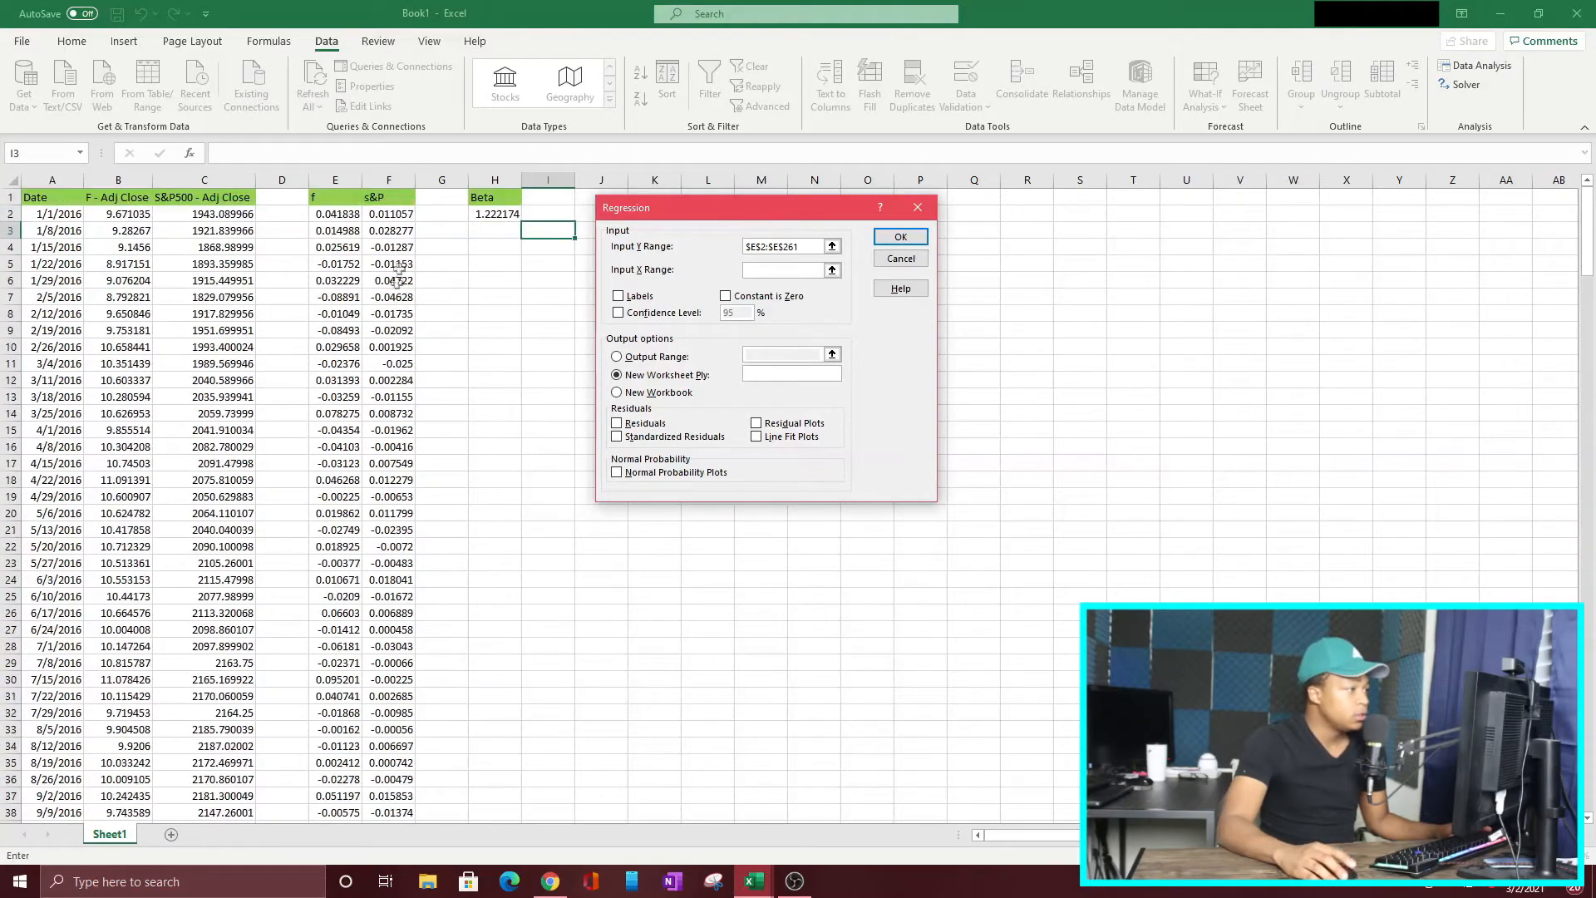
left_click(399, 214)
key("ctrl+shift+Down")
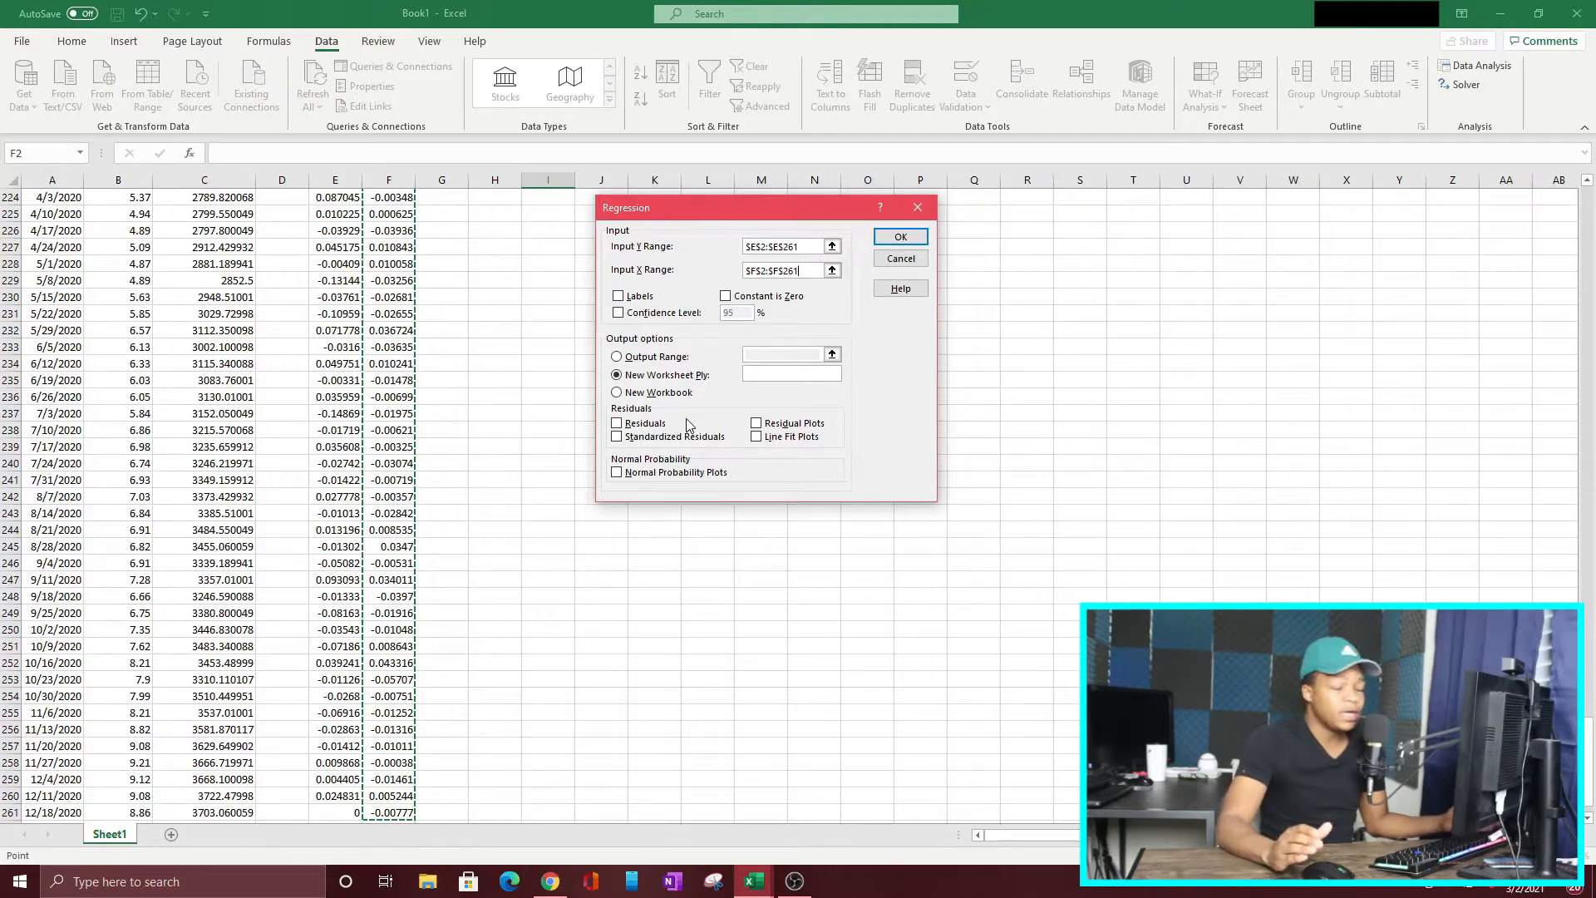
Step: Run the regression with its output range starting at J2 of the current sheet, and widen column J to fit the summary labels
left_click(617, 357)
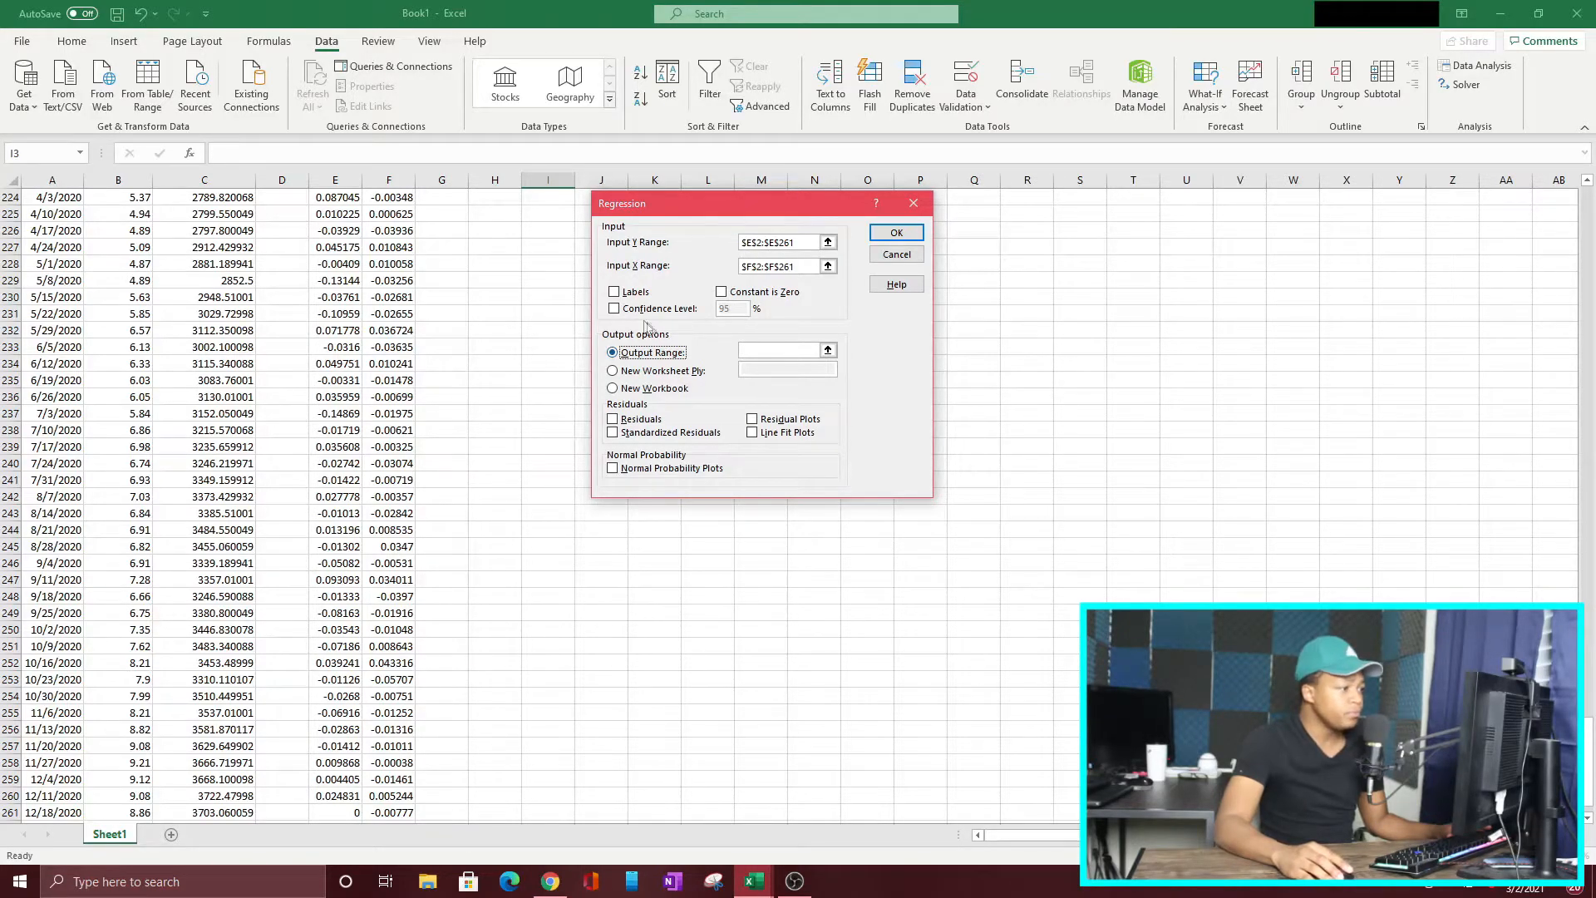
left_click(828, 350)
scroll(522, 314, "up", 7)
scroll(523, 313, "up", 20)
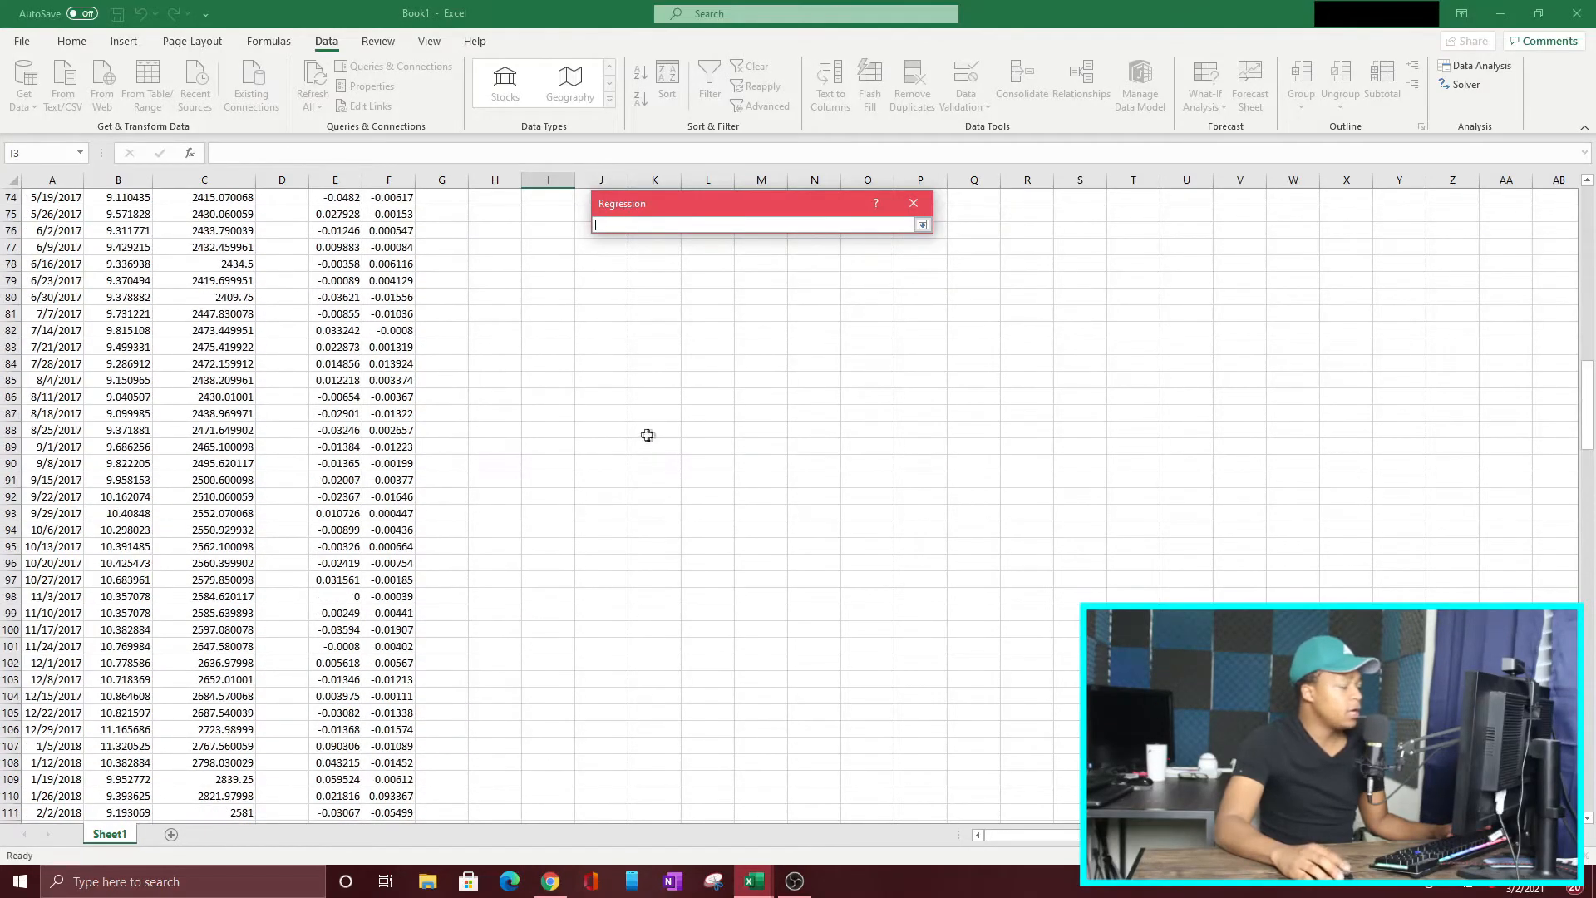
scroll(703, 505, "up", 15)
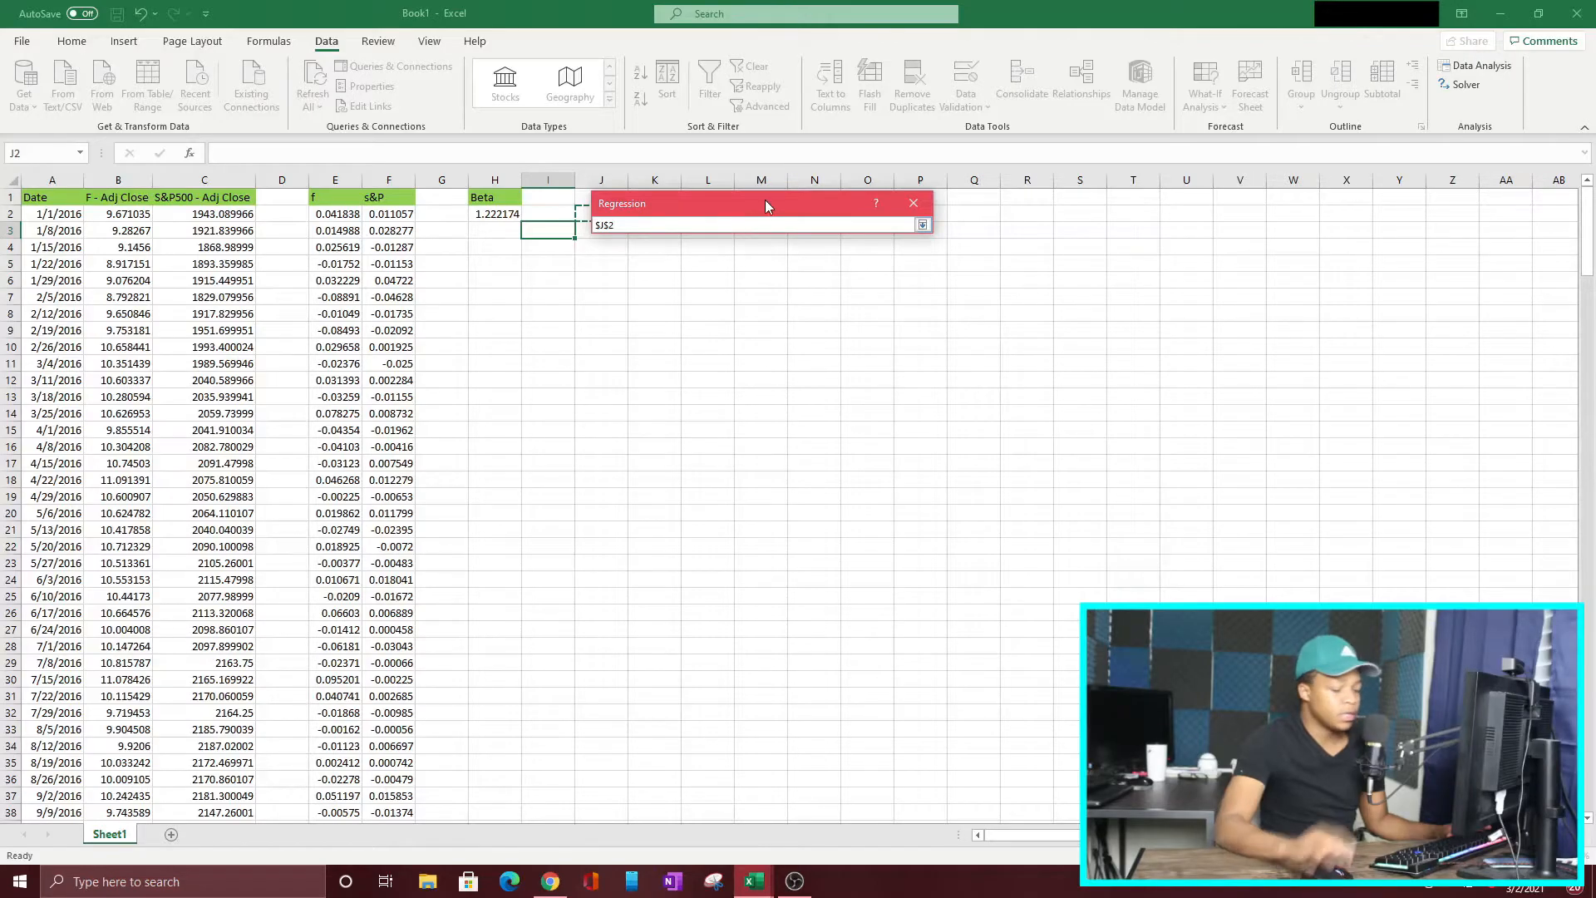
left_click(923, 225)
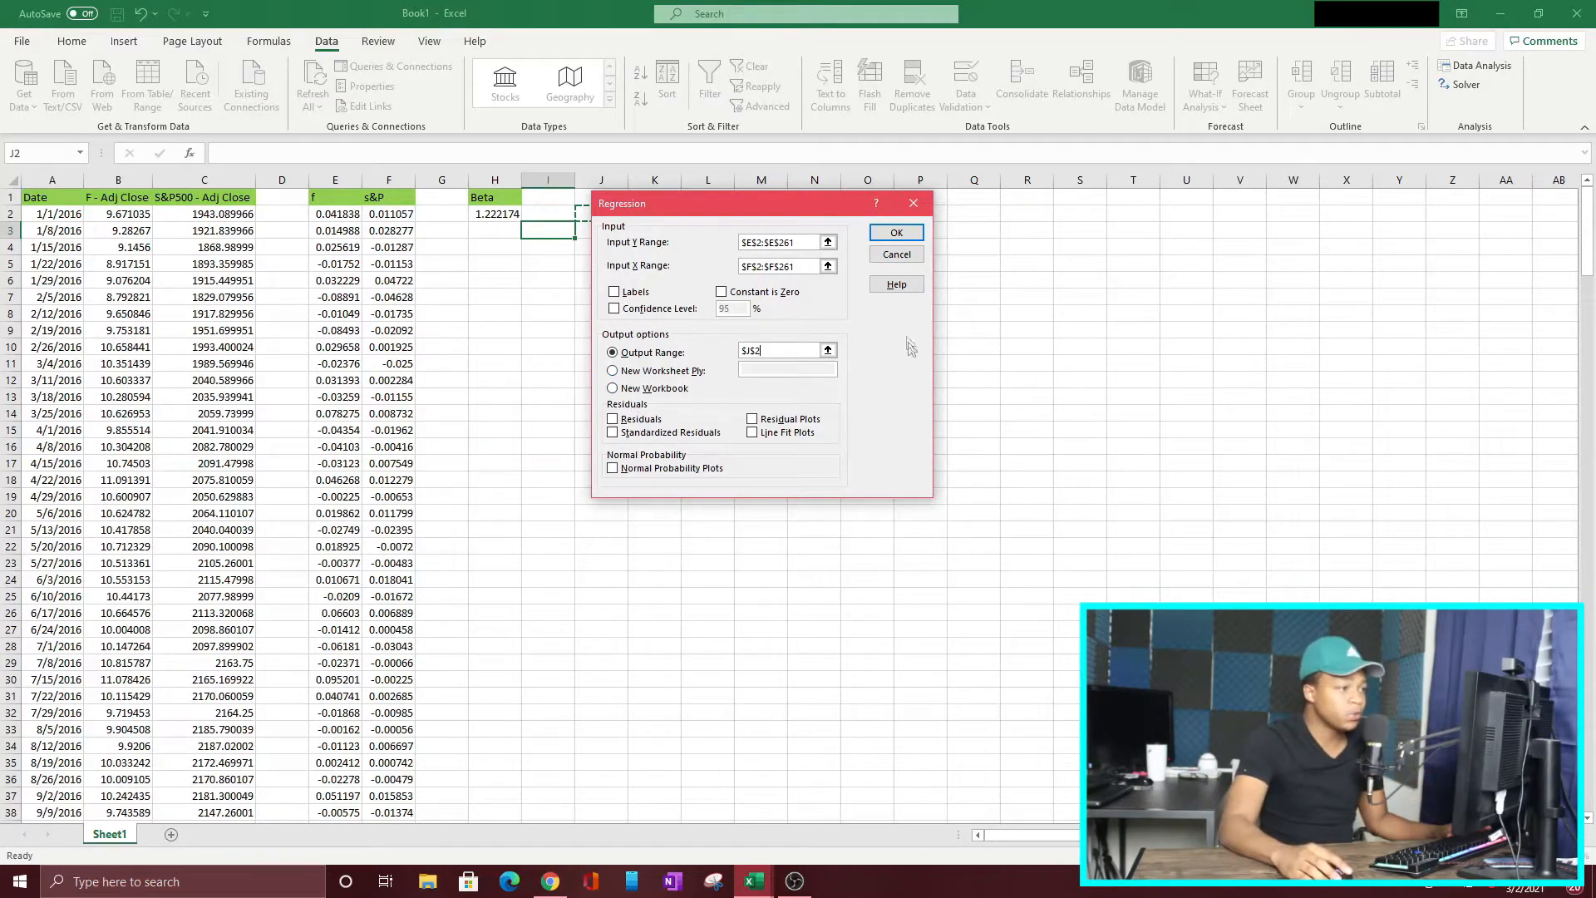
left_click(896, 235)
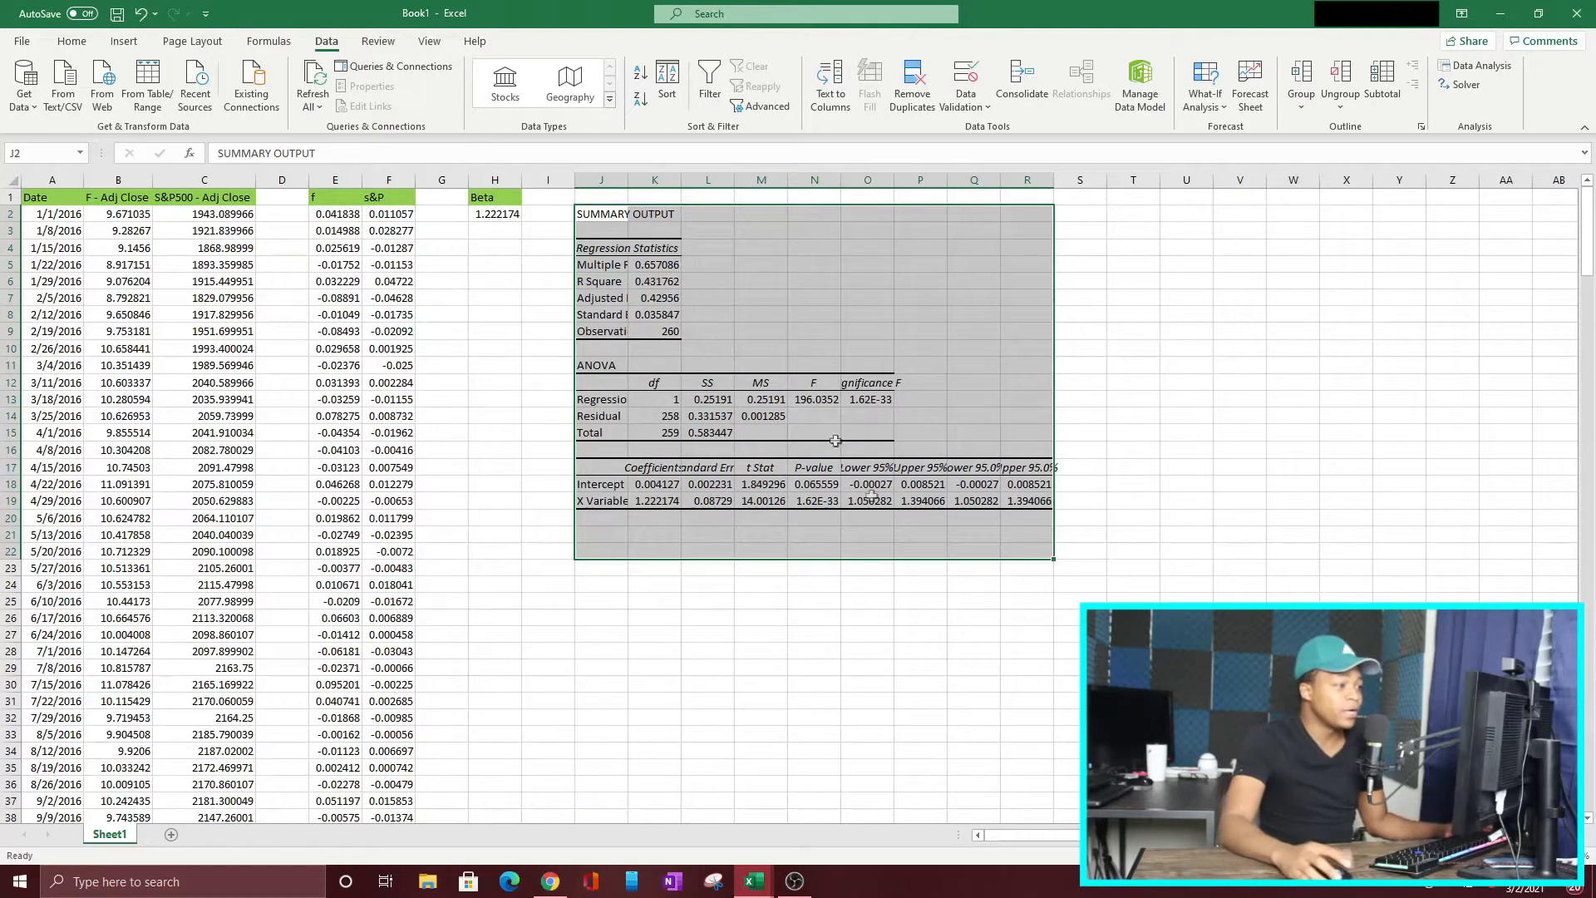
left_click_drag(629, 181, 689, 180)
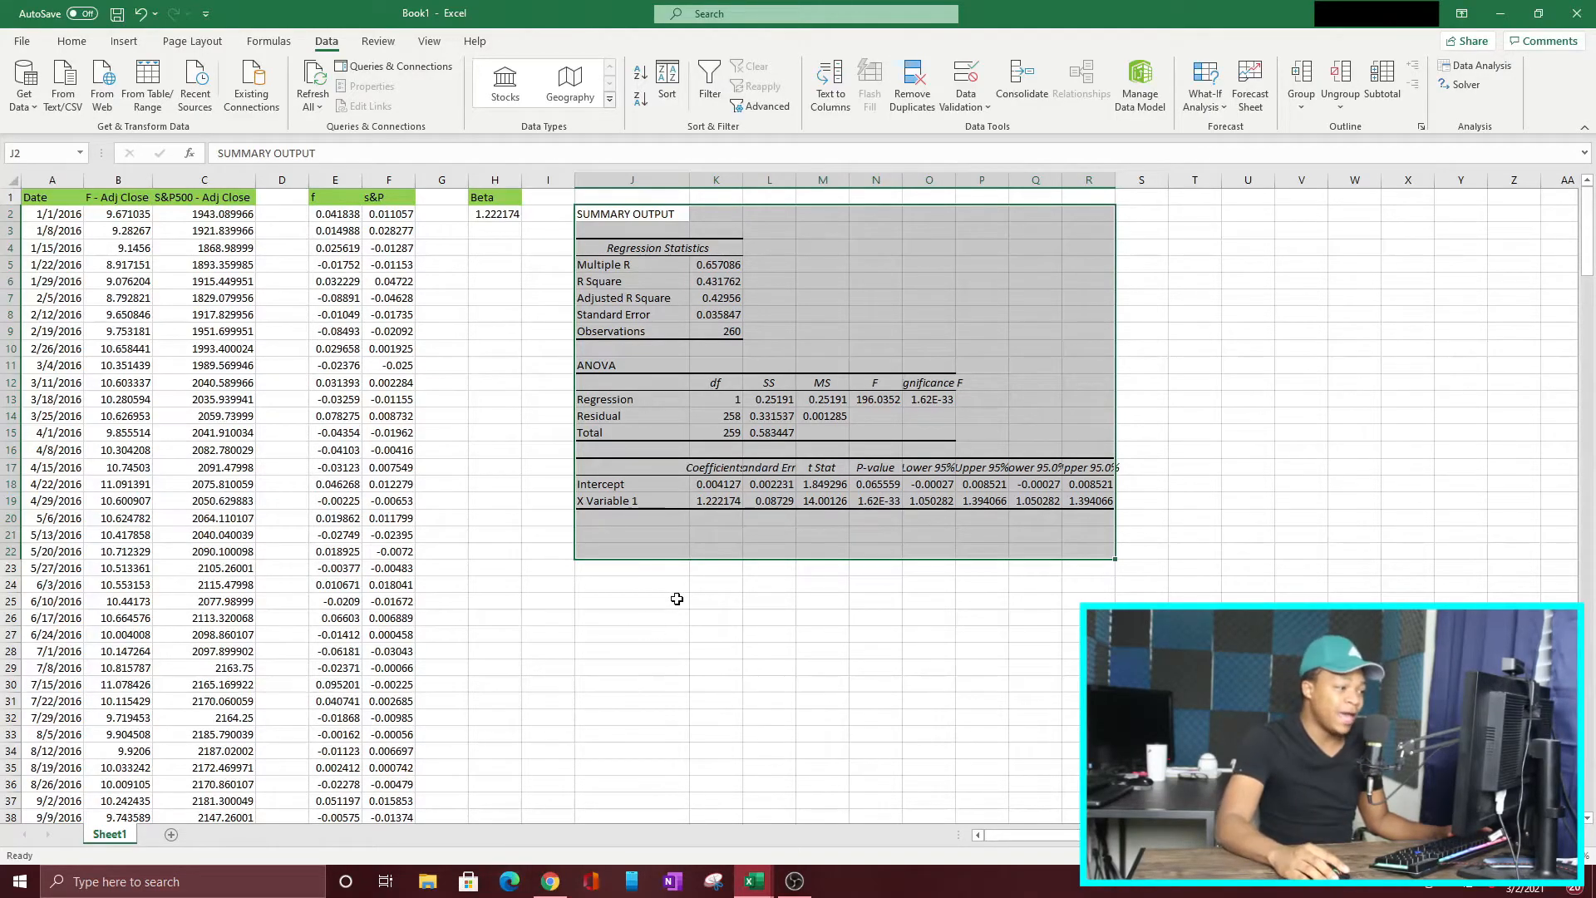
left_click(620, 565)
Step: Highlight the X Variable 1 coefficient in K19 and the SLOPE beta in H2 with a yellow fill
left_click(717, 501)
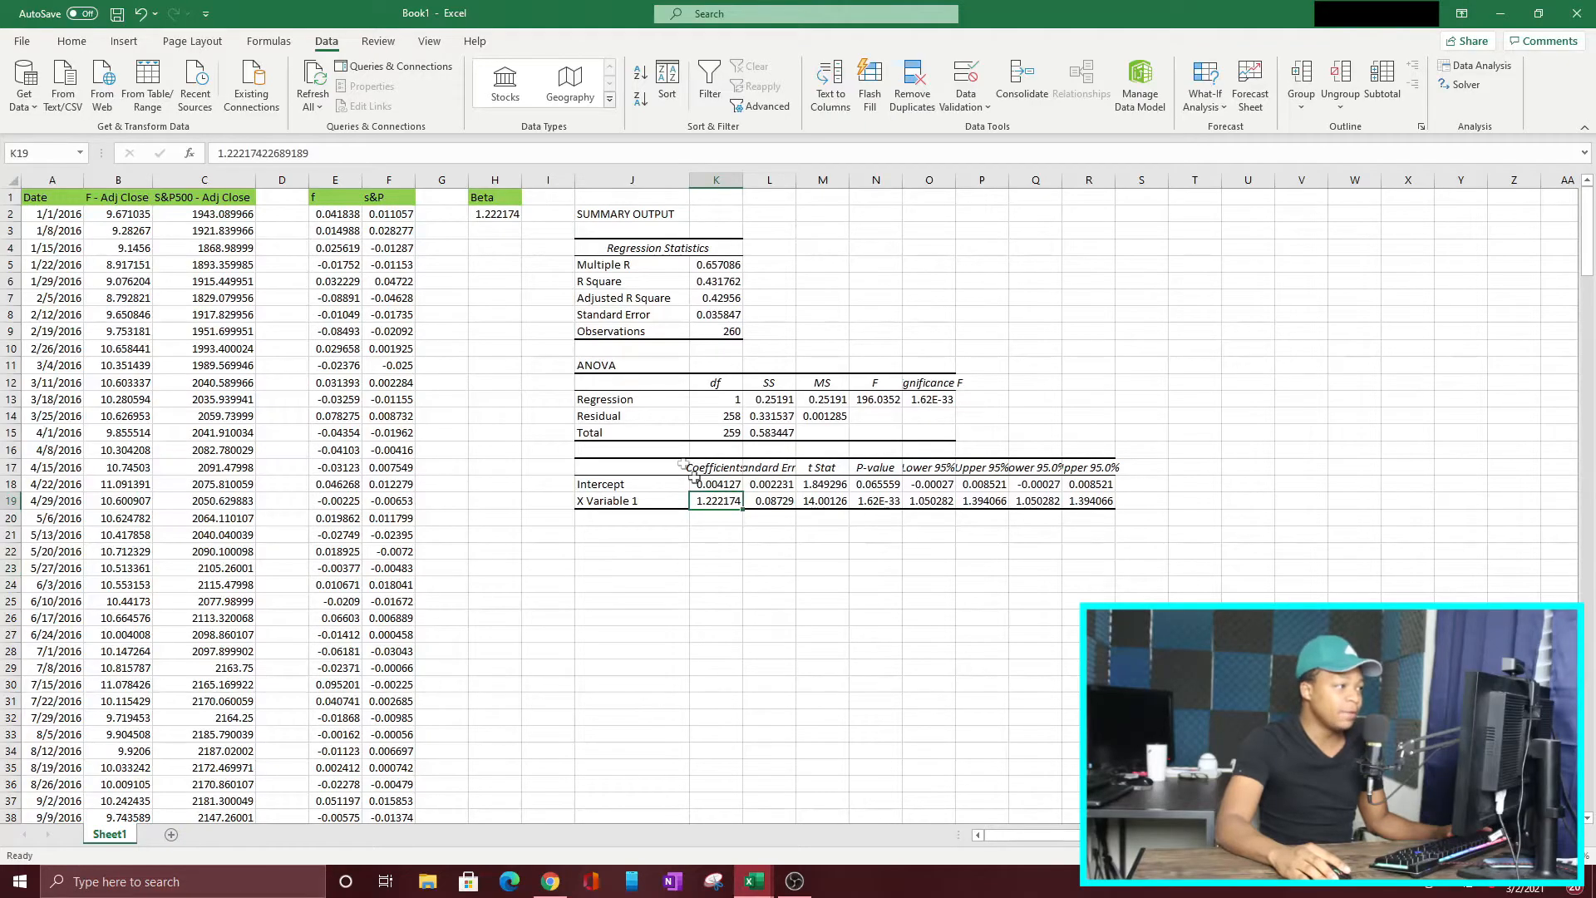
left_click(77, 44)
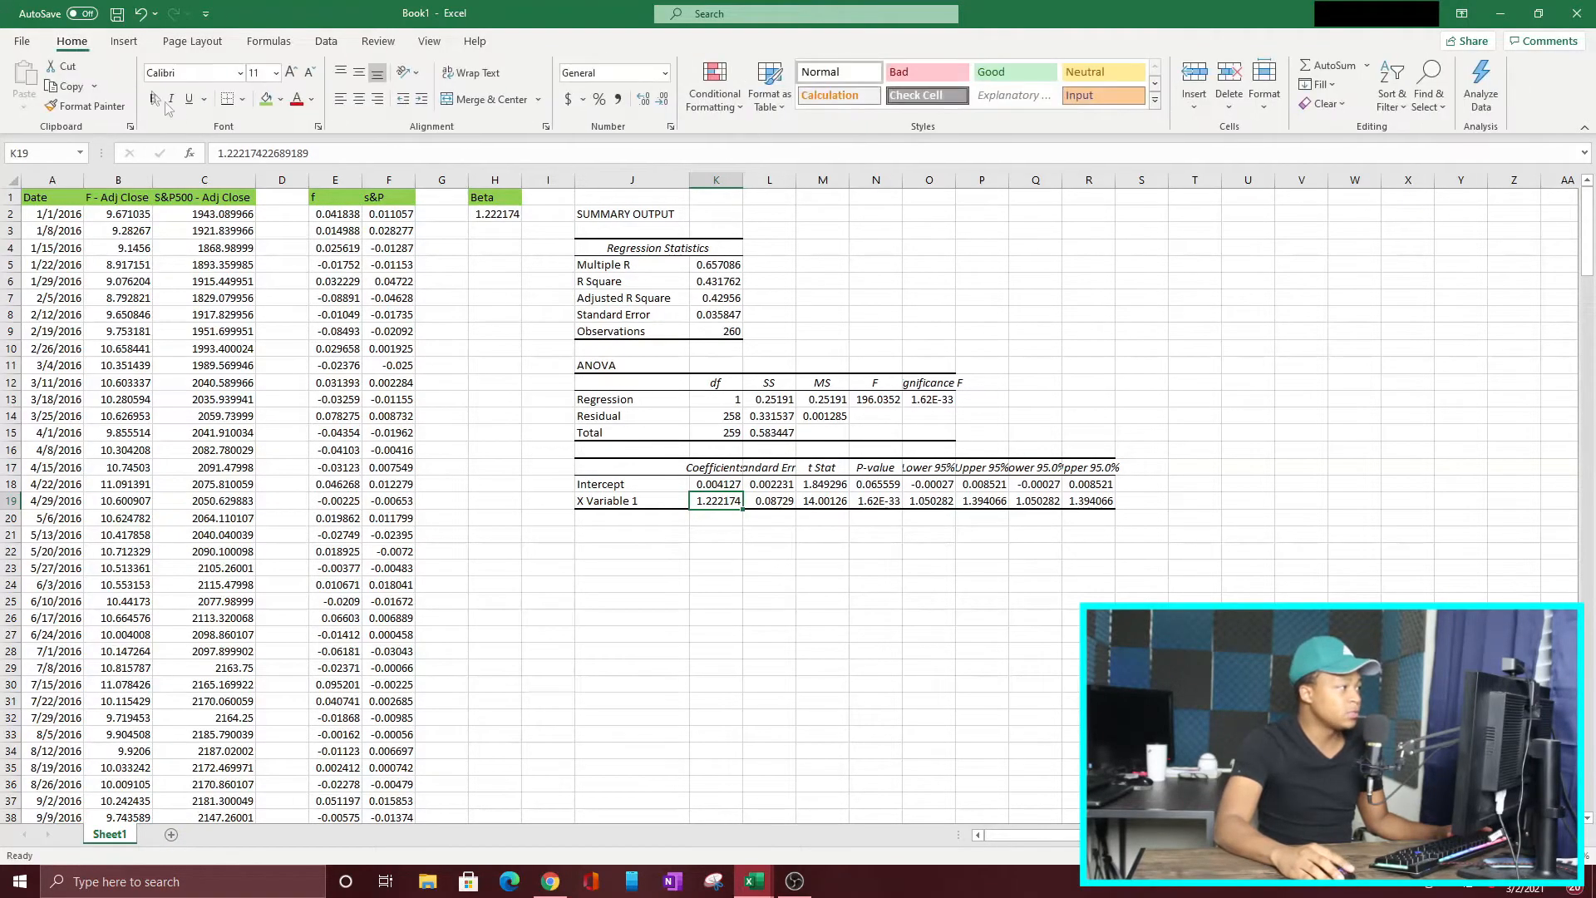
left_click(281, 99)
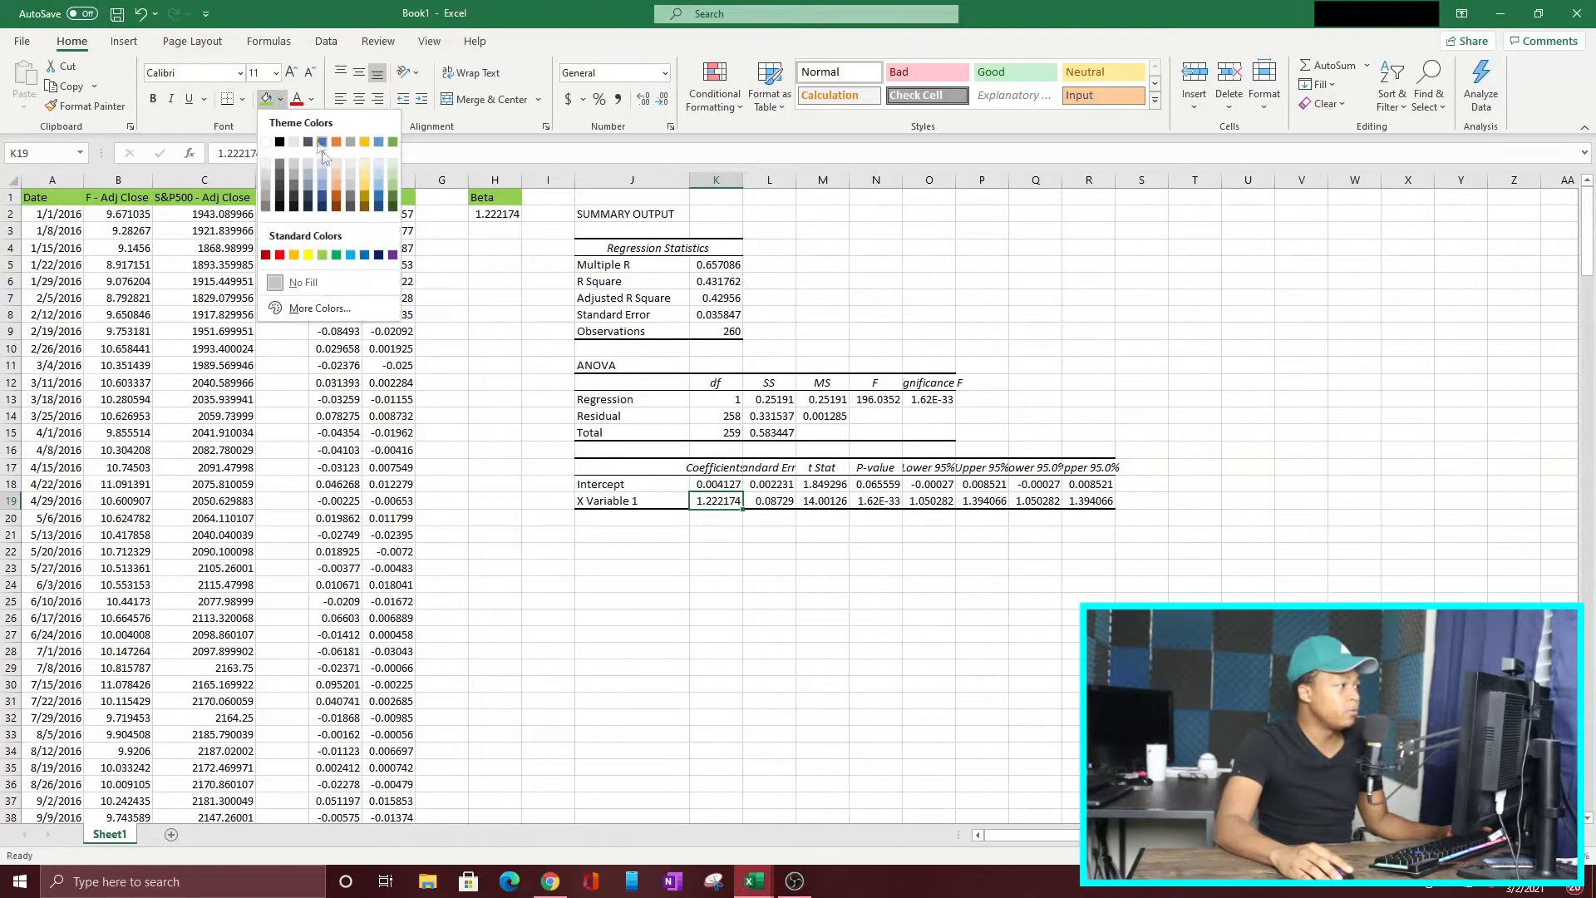
left_click(308, 255)
left_click(487, 214)
left_click(266, 99)
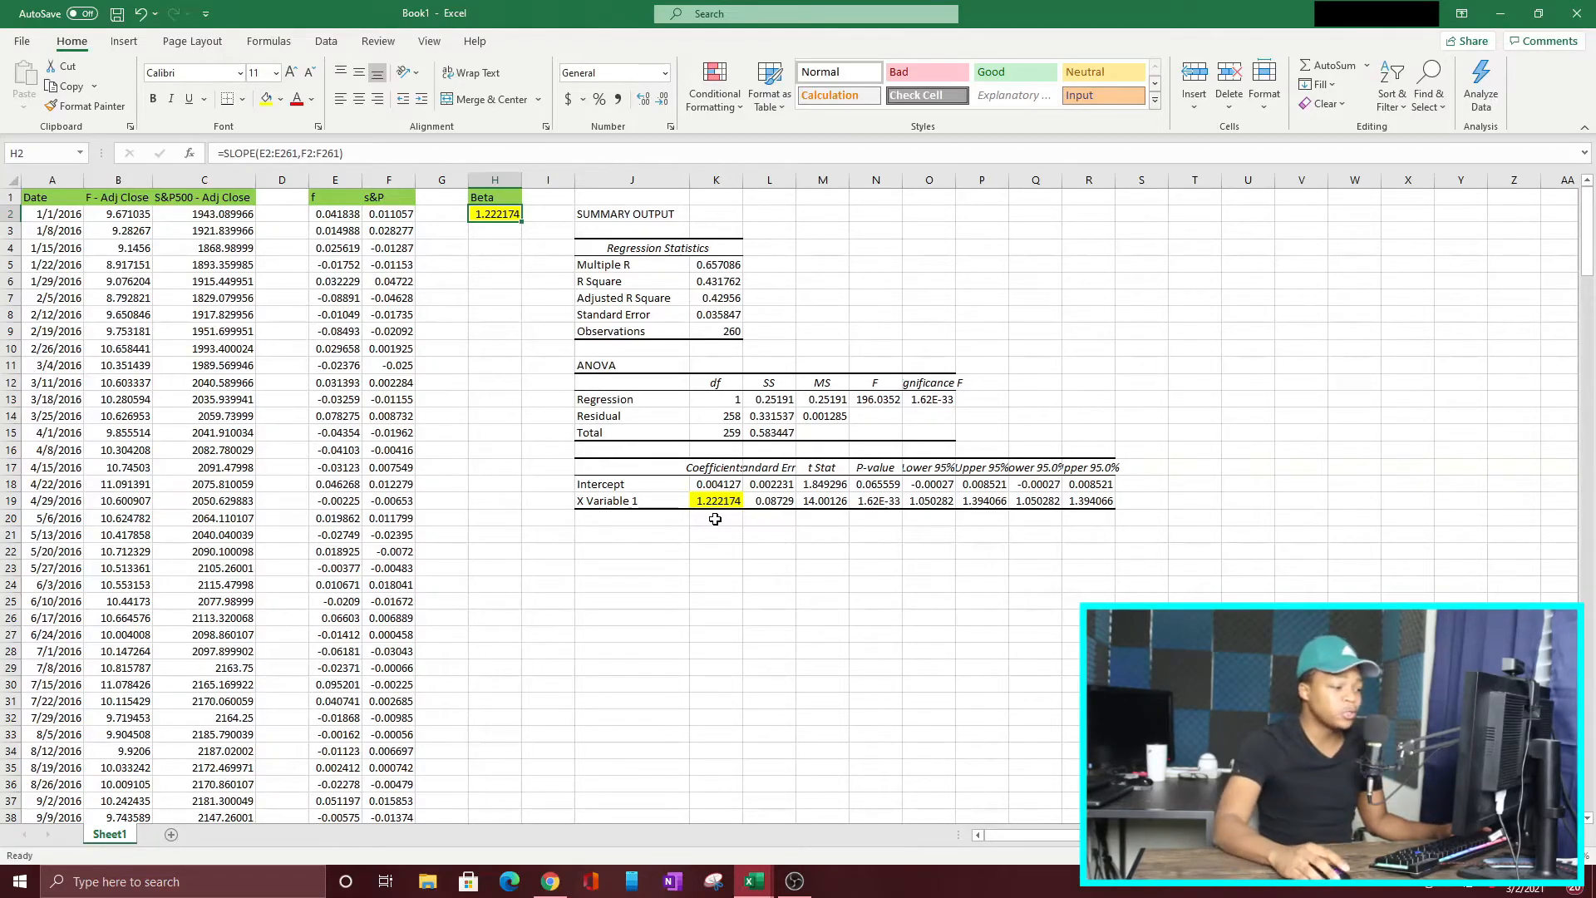
Step: Switch to Chrome, look up ticker F on Yahoo Finance, and compare its Beta (5Y Monthly) with the calculated betas in the Excel sheet
left_click(549, 881)
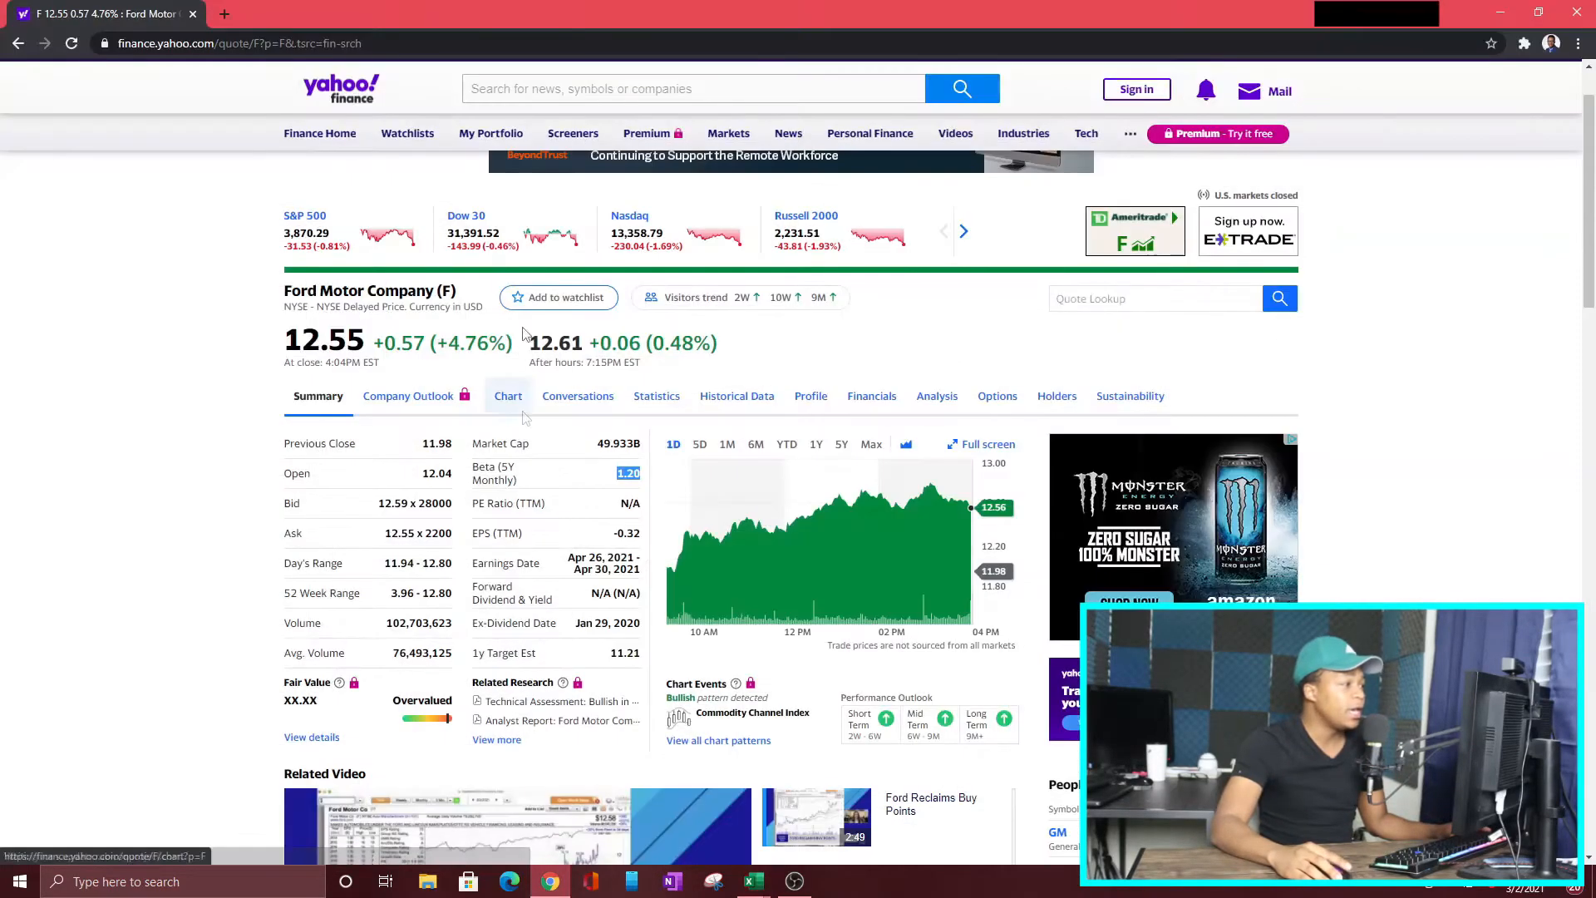
left_click(587, 93)
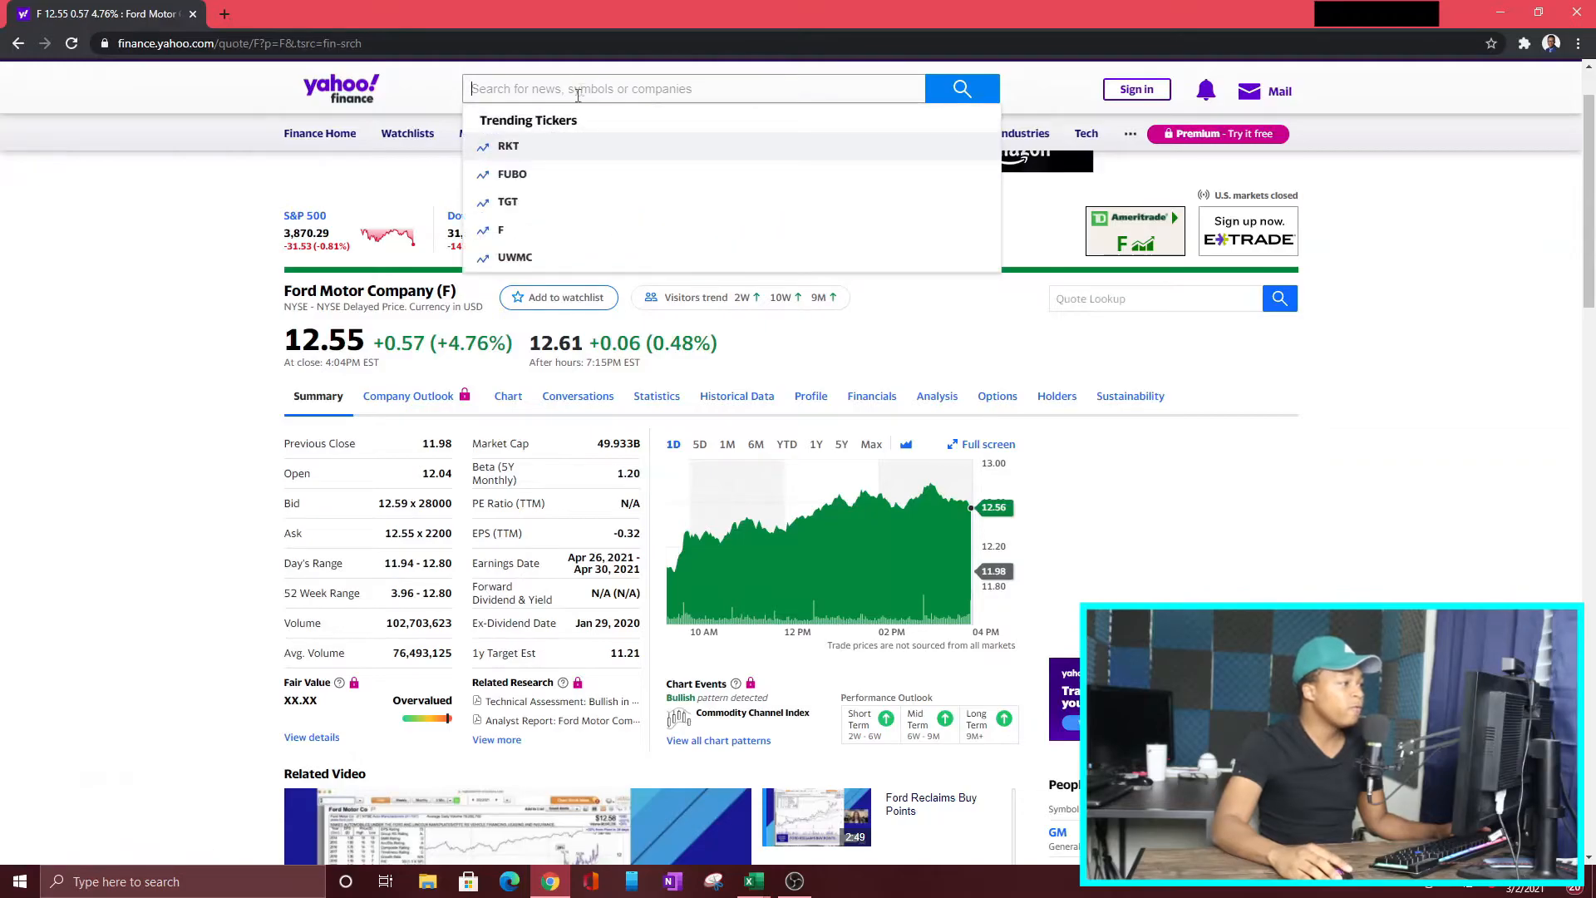
left_click(527, 231)
scroll(498, 250, "down", 2)
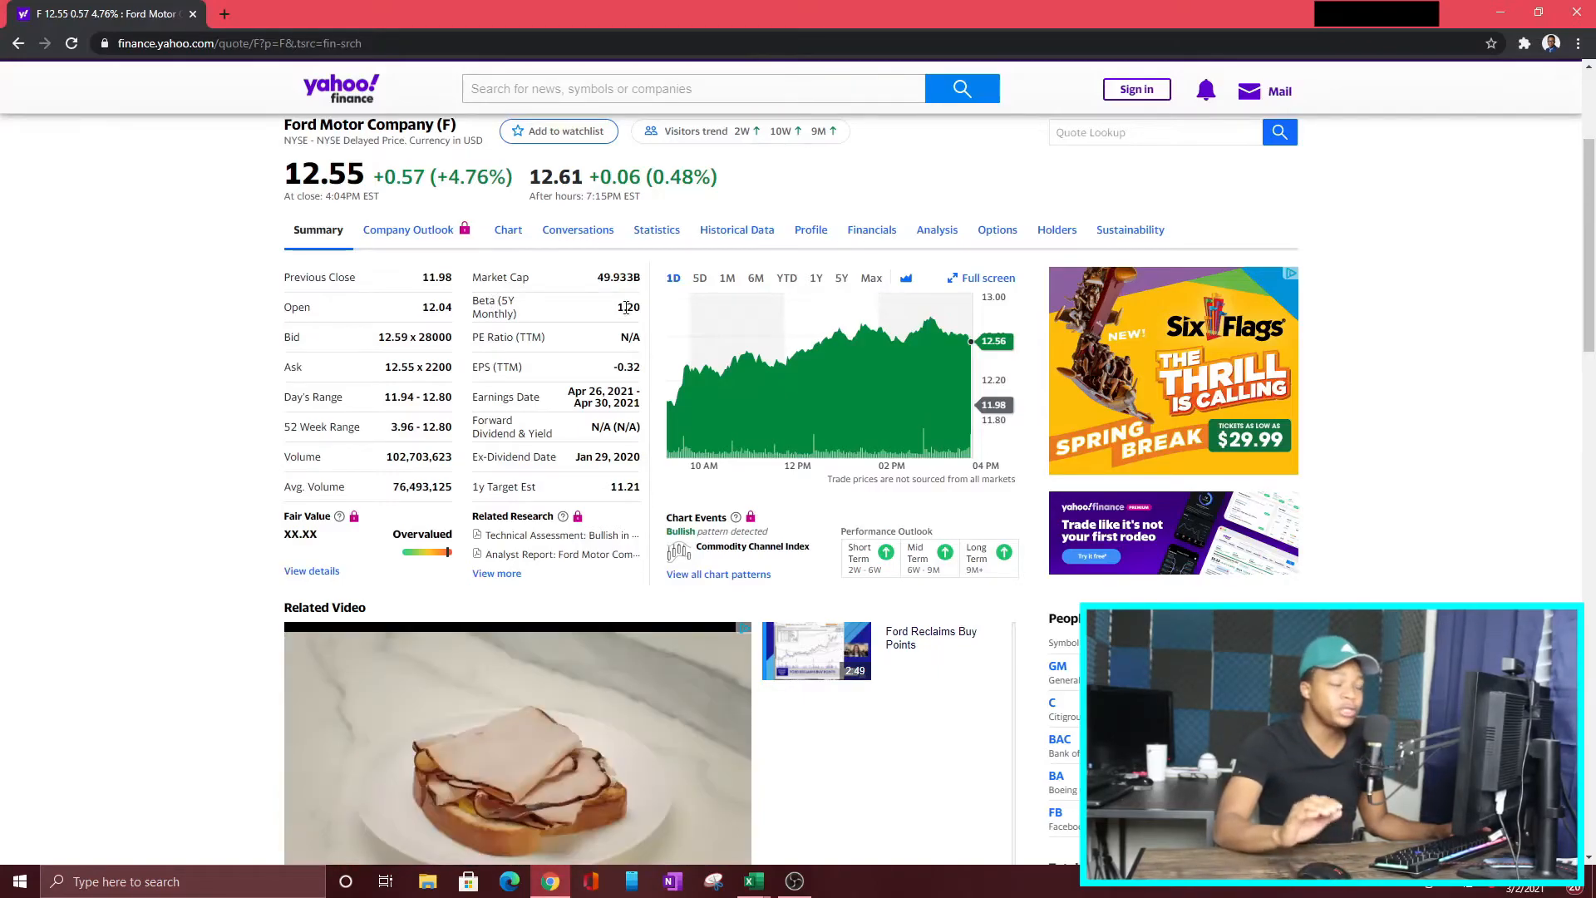
mouse_move(753, 881)
left_click(848, 792)
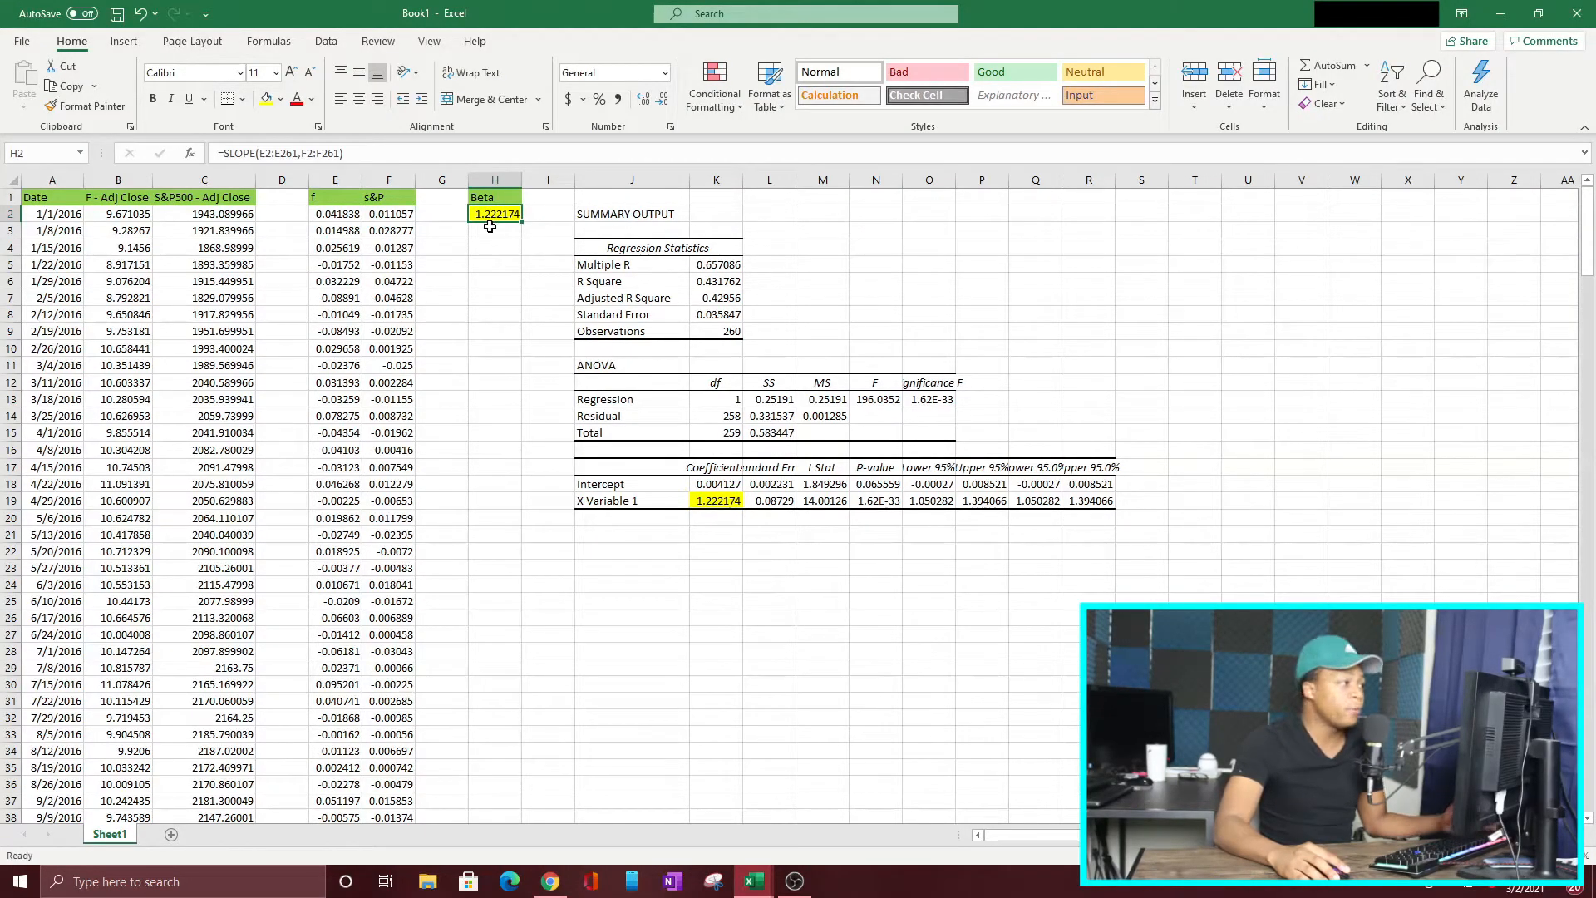
key("alt+Tab")
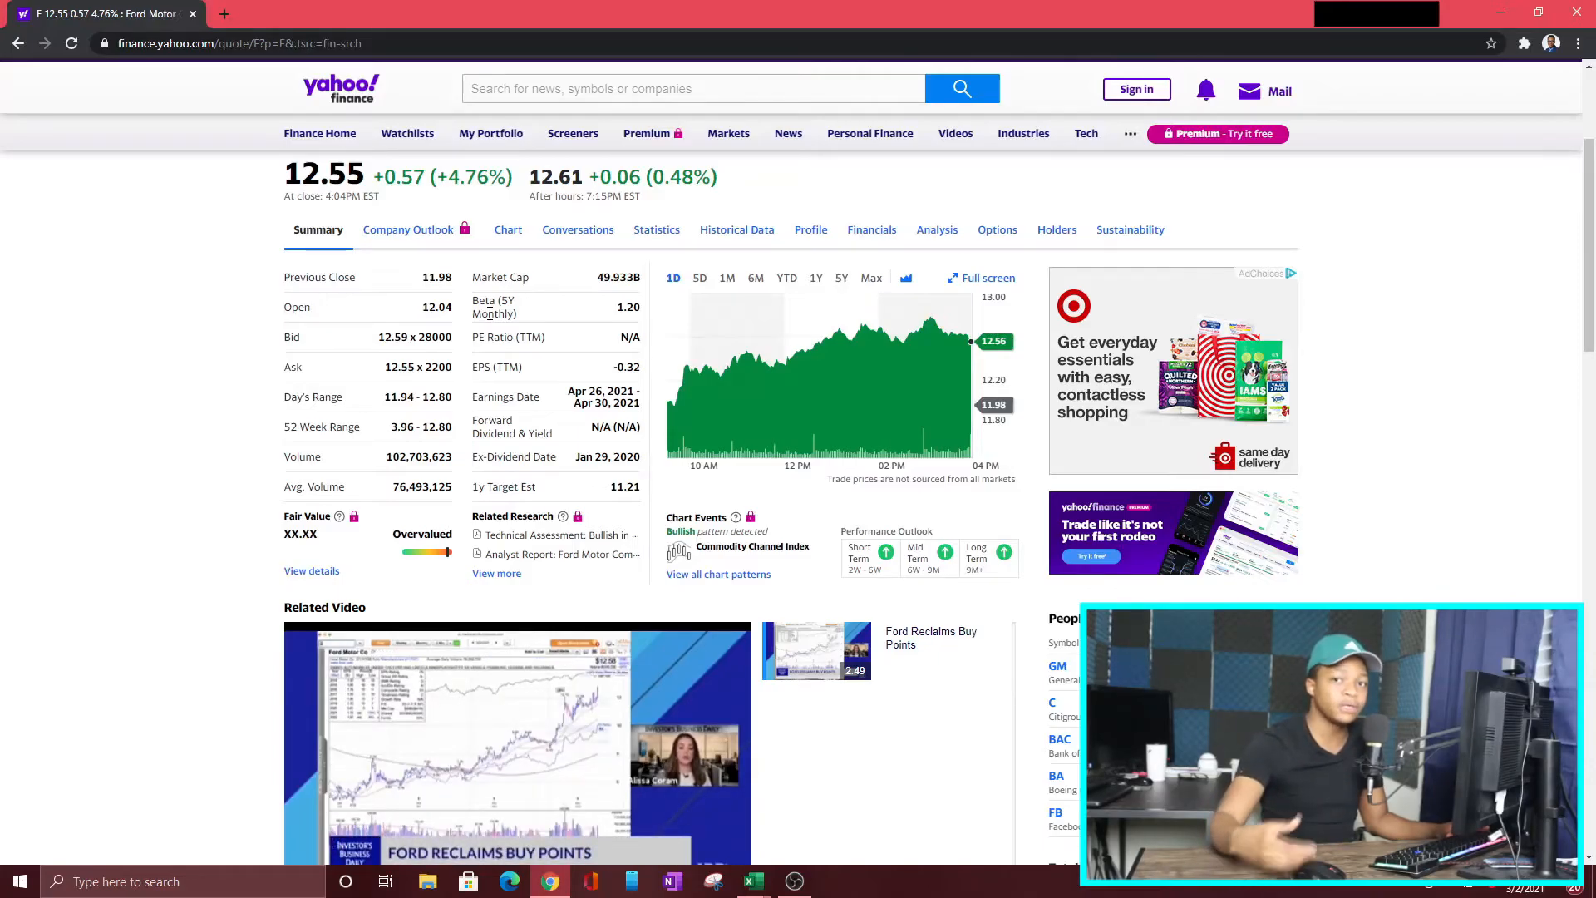
key("alt+Tab")
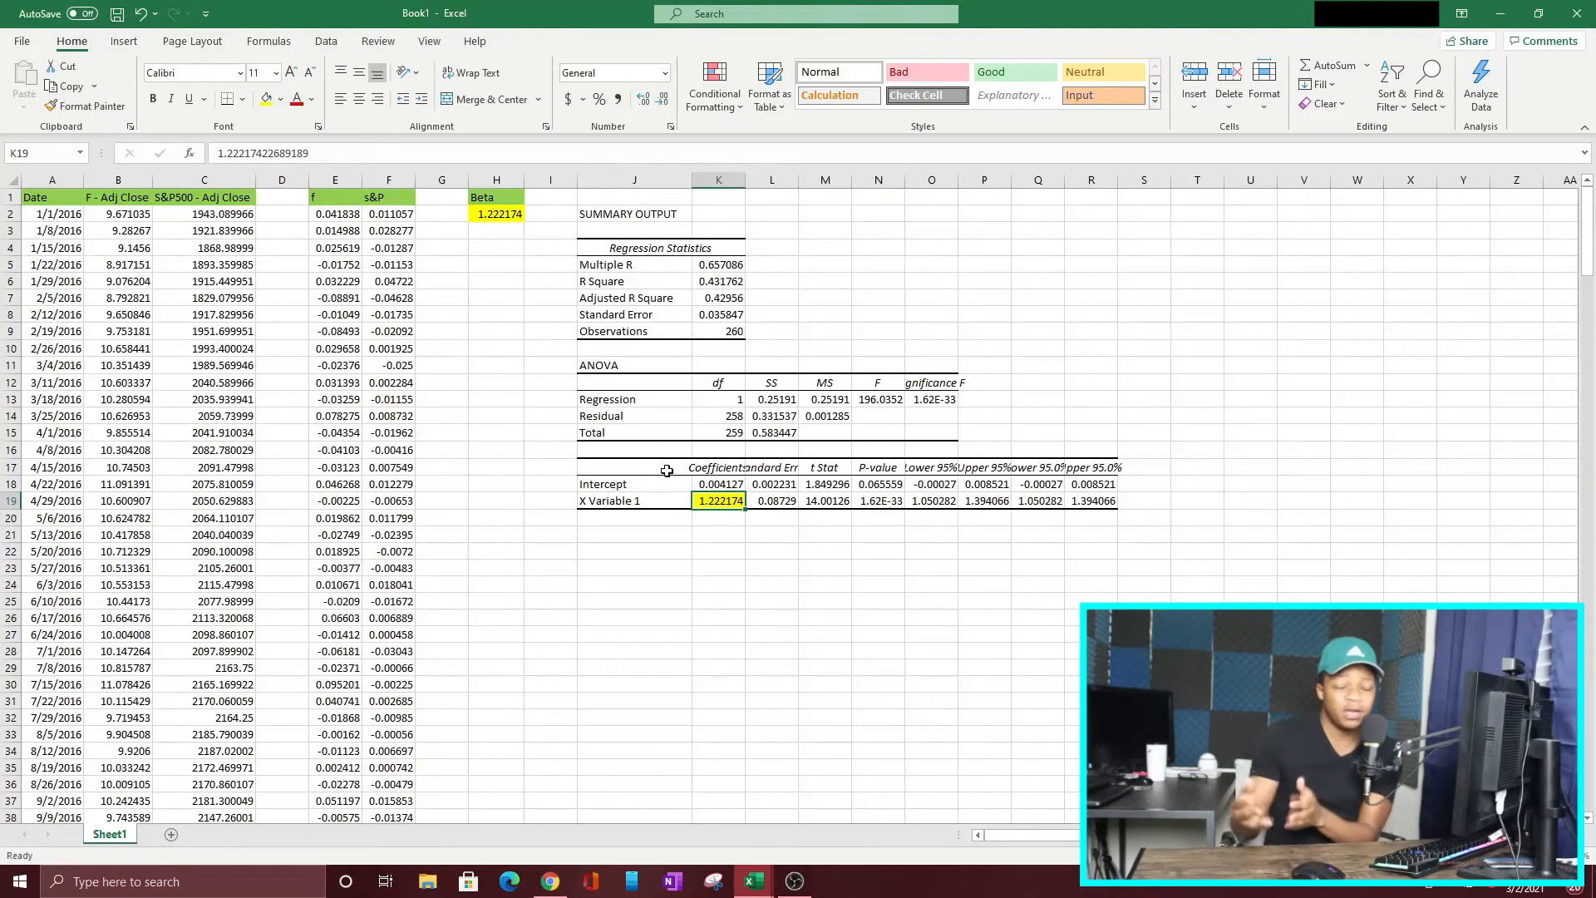